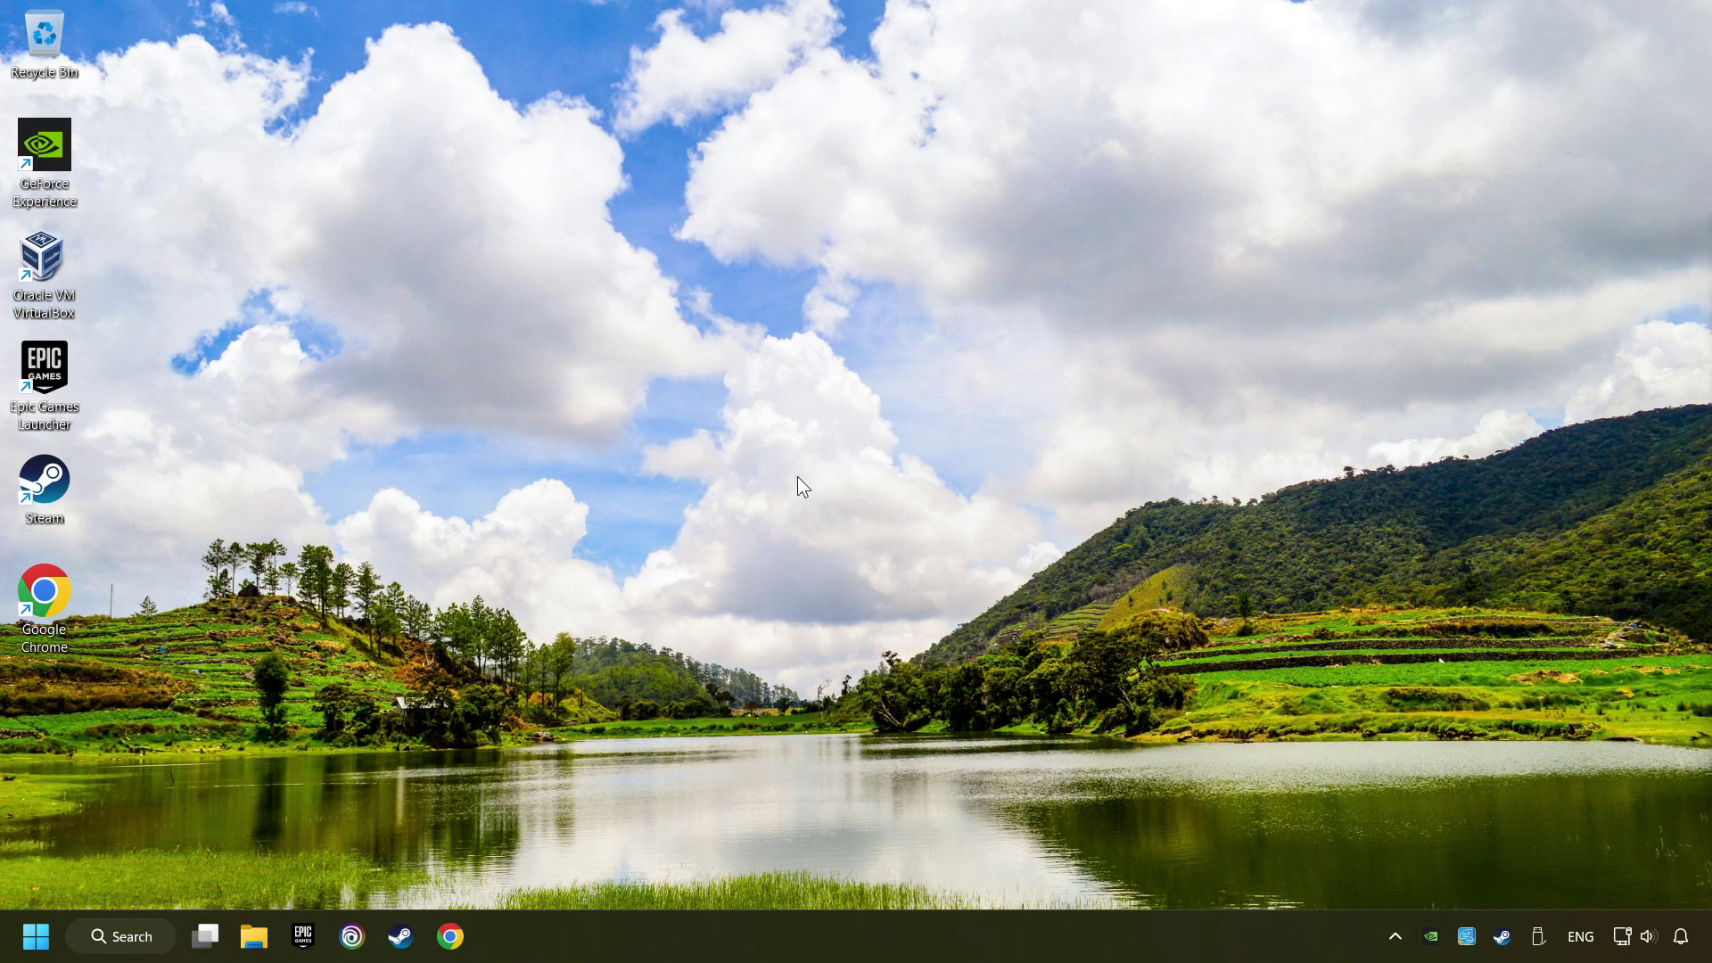
Search Windows for 'device manager'
{"action": "left_click", "coordinate": [141, 940]}
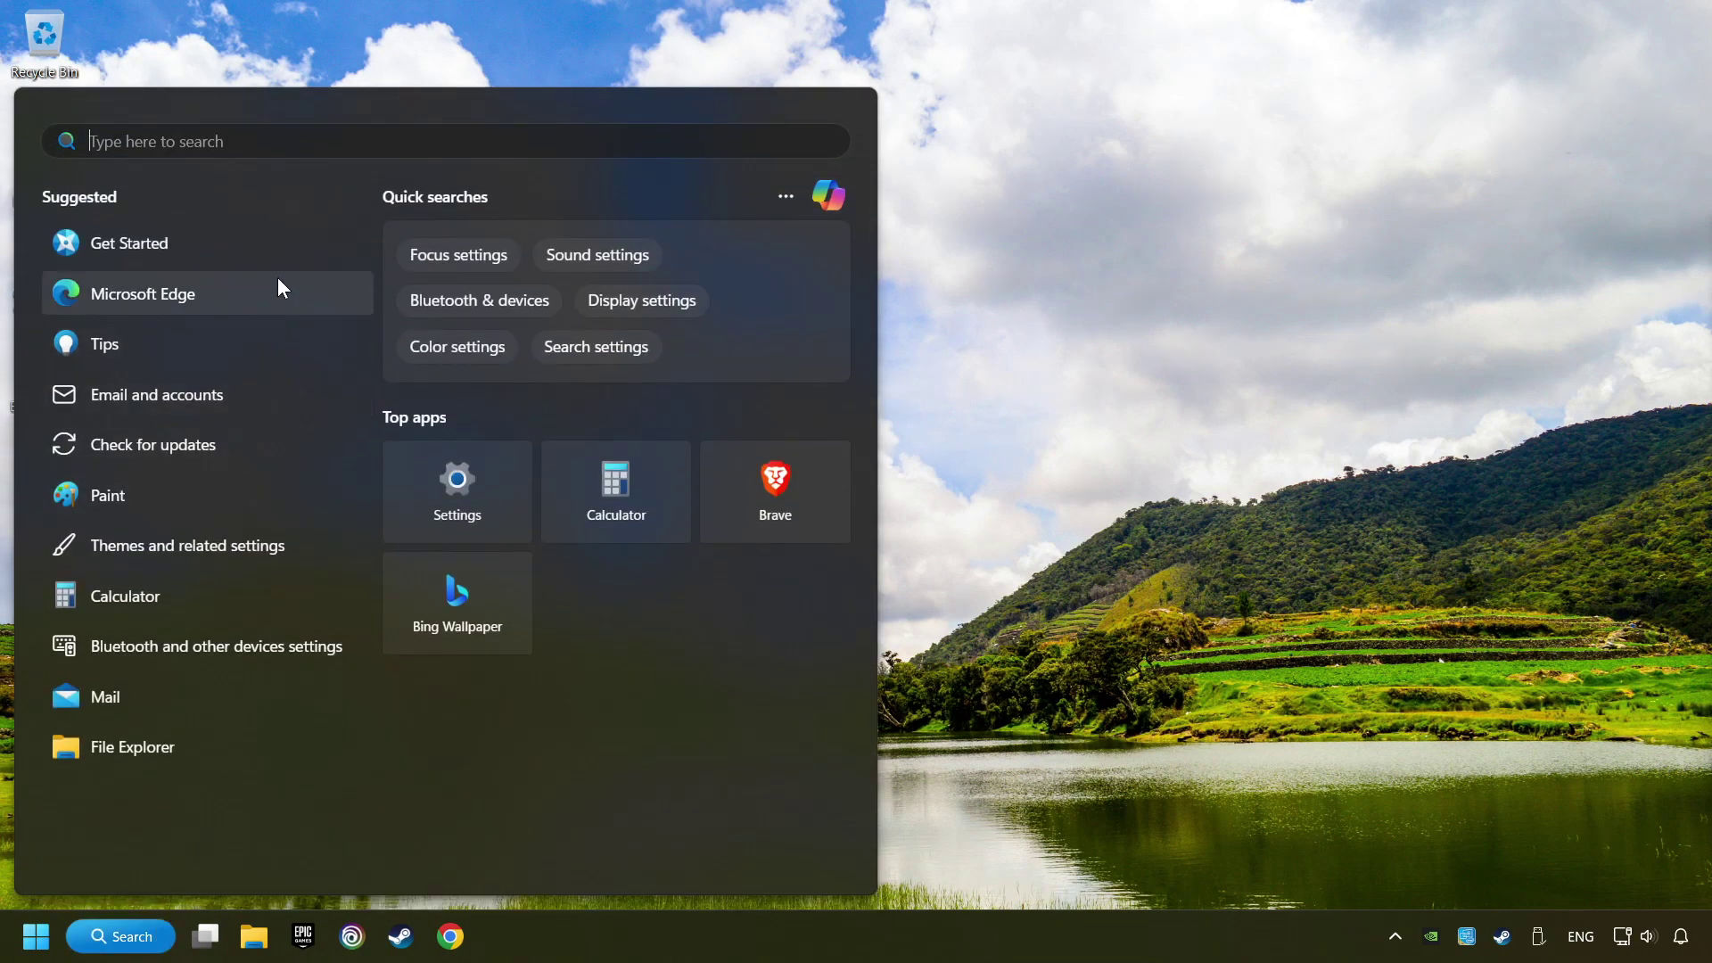
{"action": "type", "text": "device"}
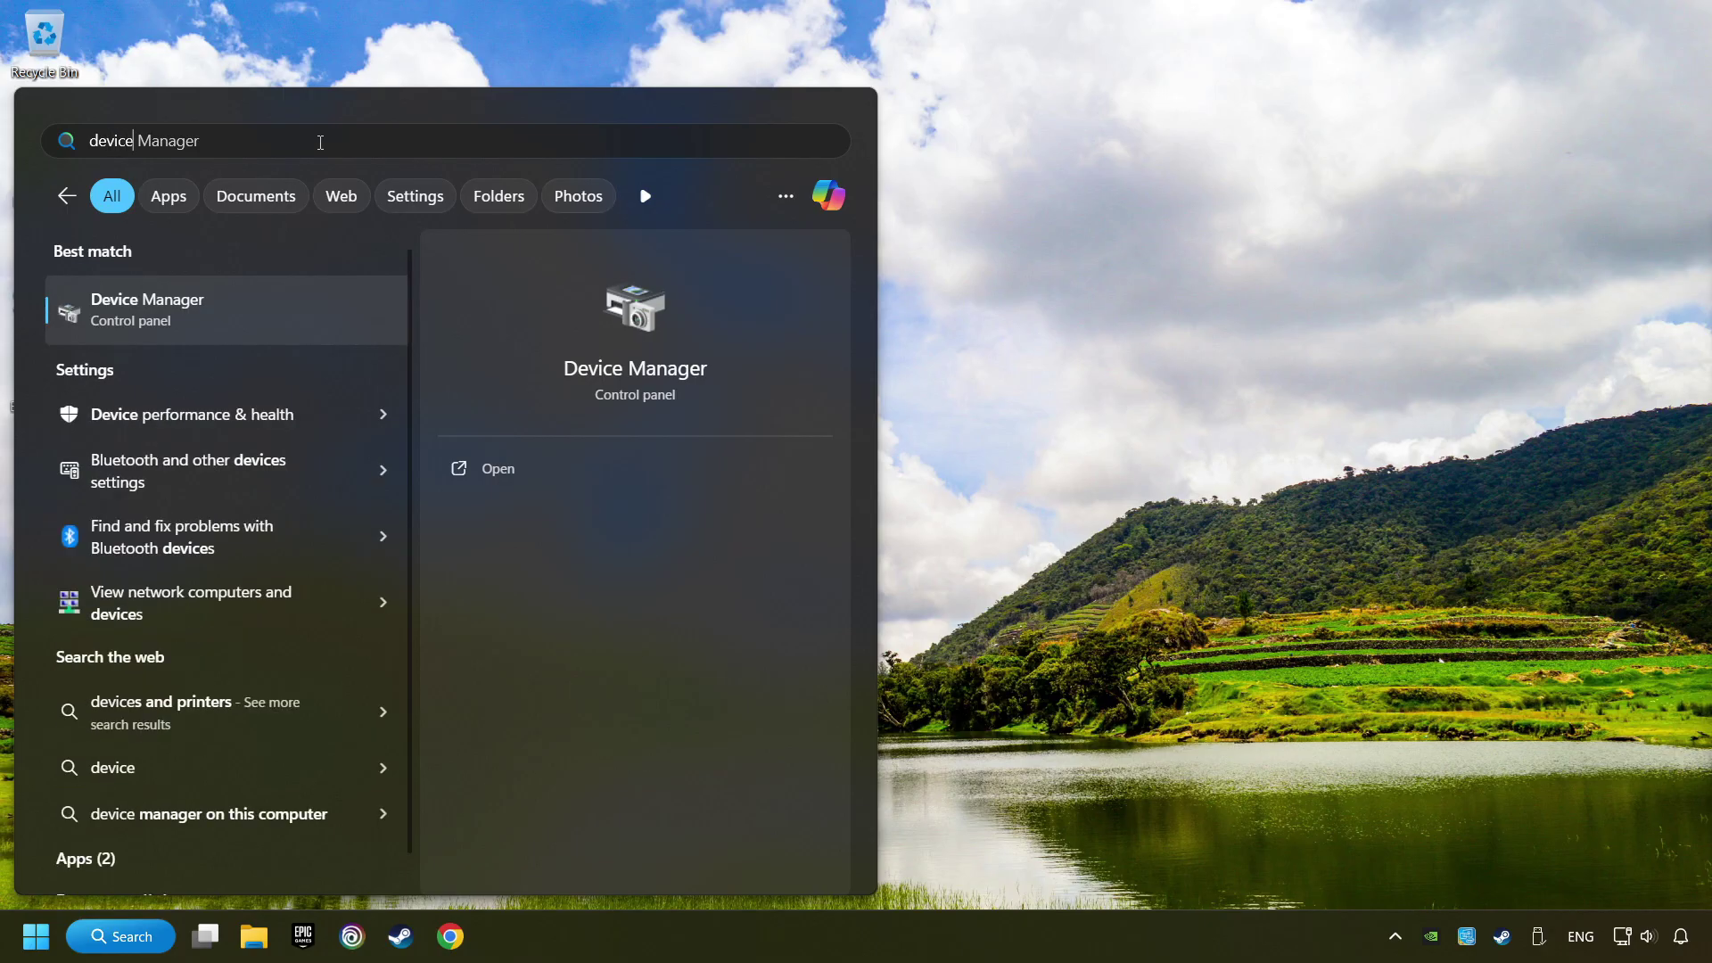
{"action": "type", "text": " manager"}
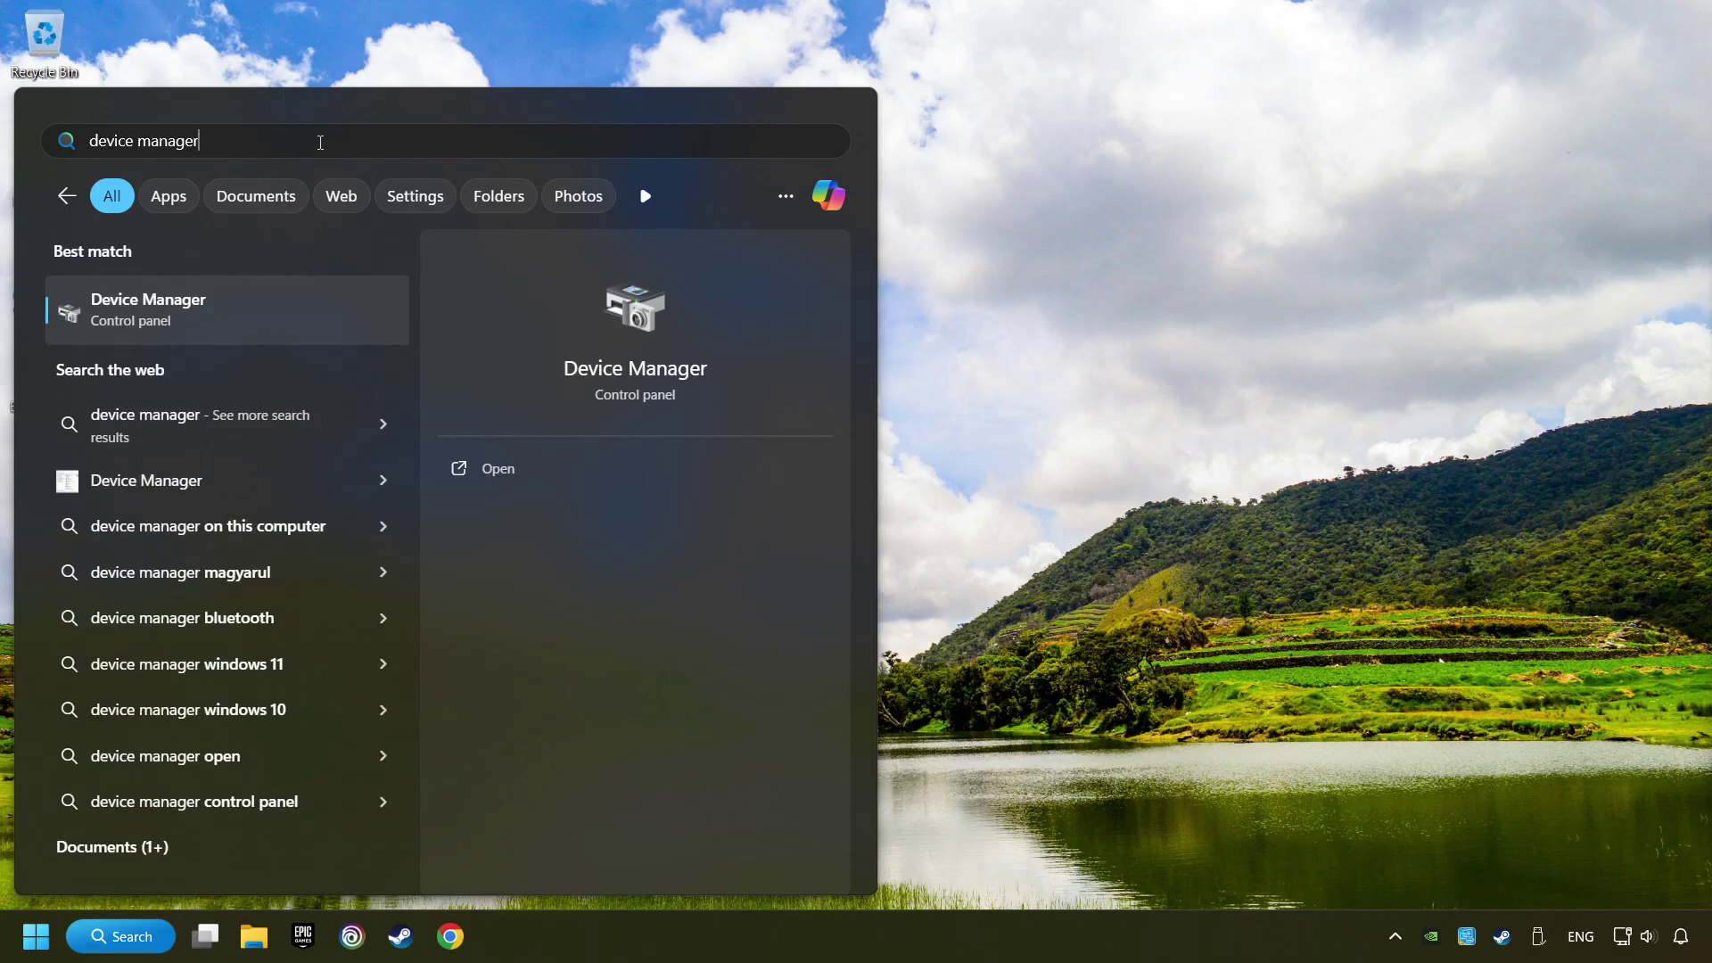
Launch Device Manager and select the Xbox 360 Controller for Windows under Xbox 360 Peripherals
{"action": "left_click", "coordinate": [339, 307]}
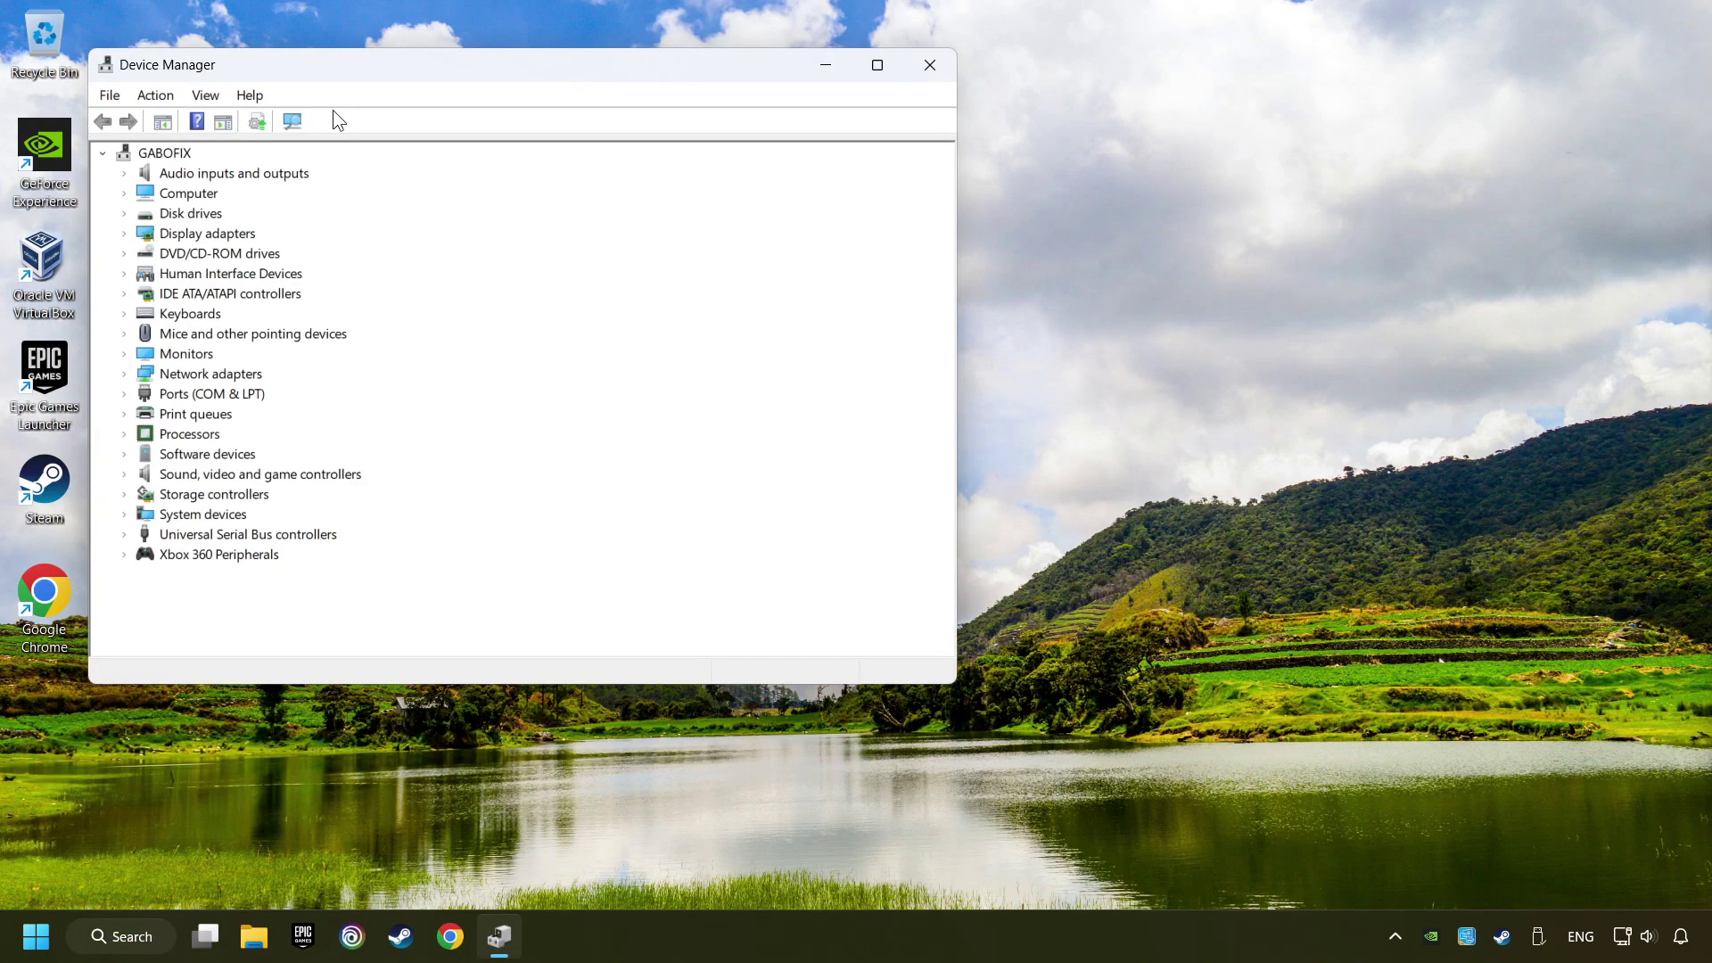
{"action": "left_click_drag", "start_coordinate": [337, 70], "coordinate": [628, 184]}
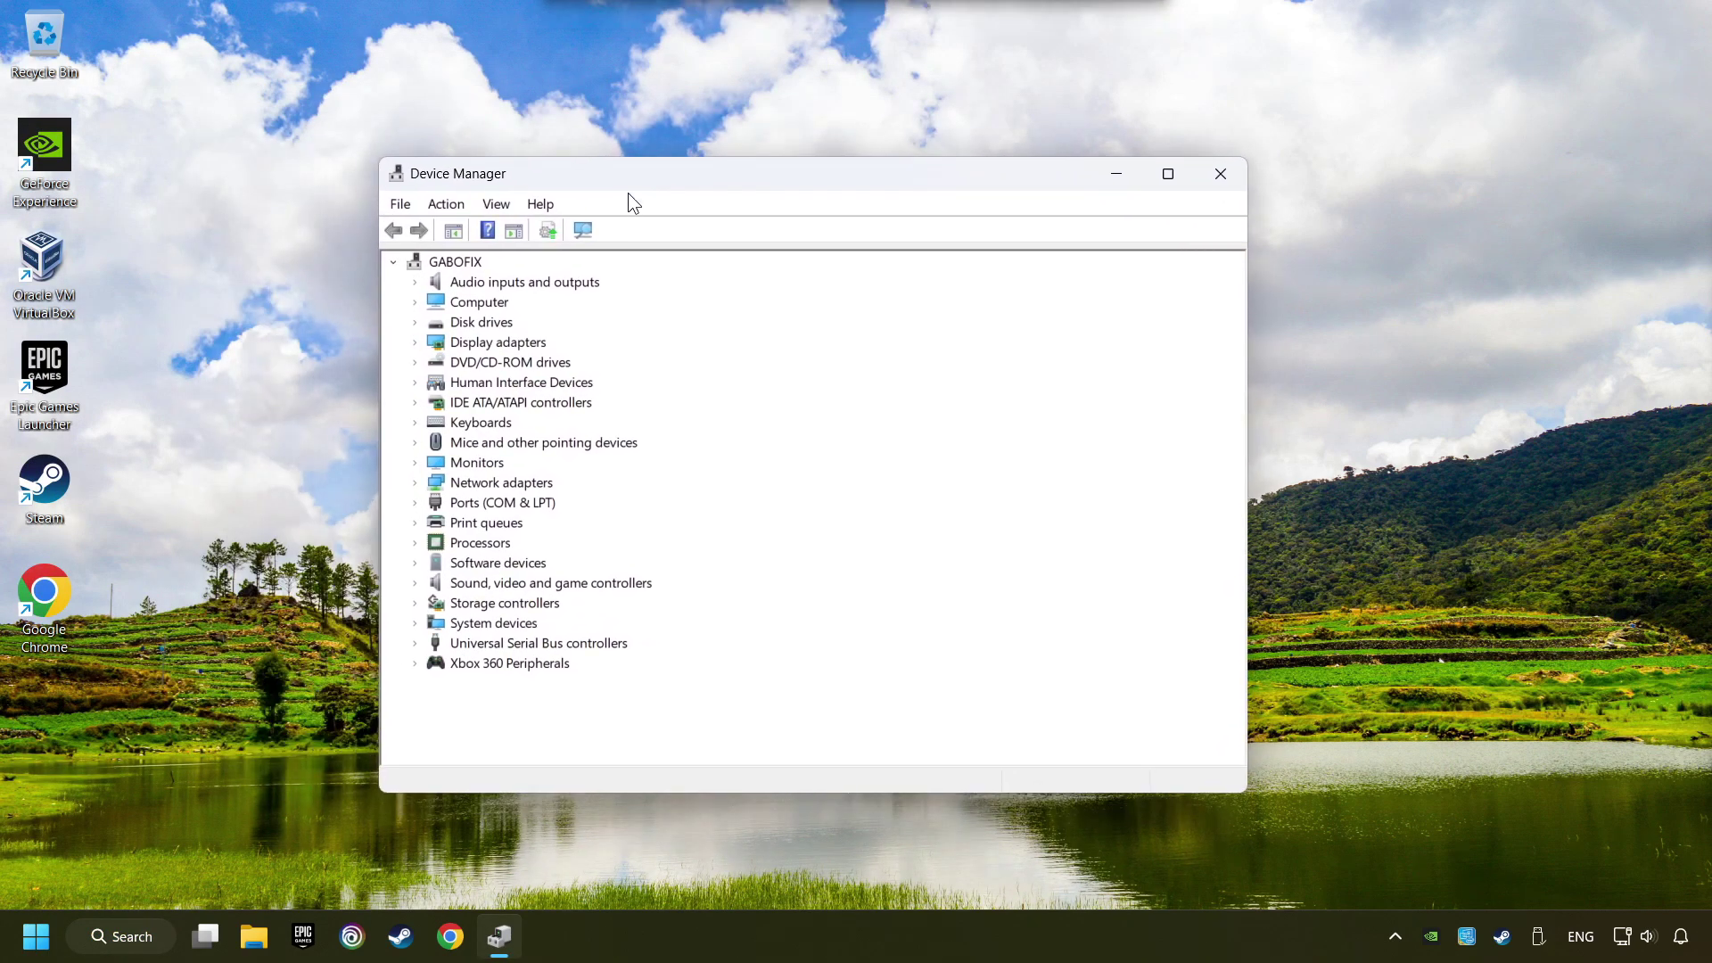
{"action": "left_click", "coordinate": [429, 665]}
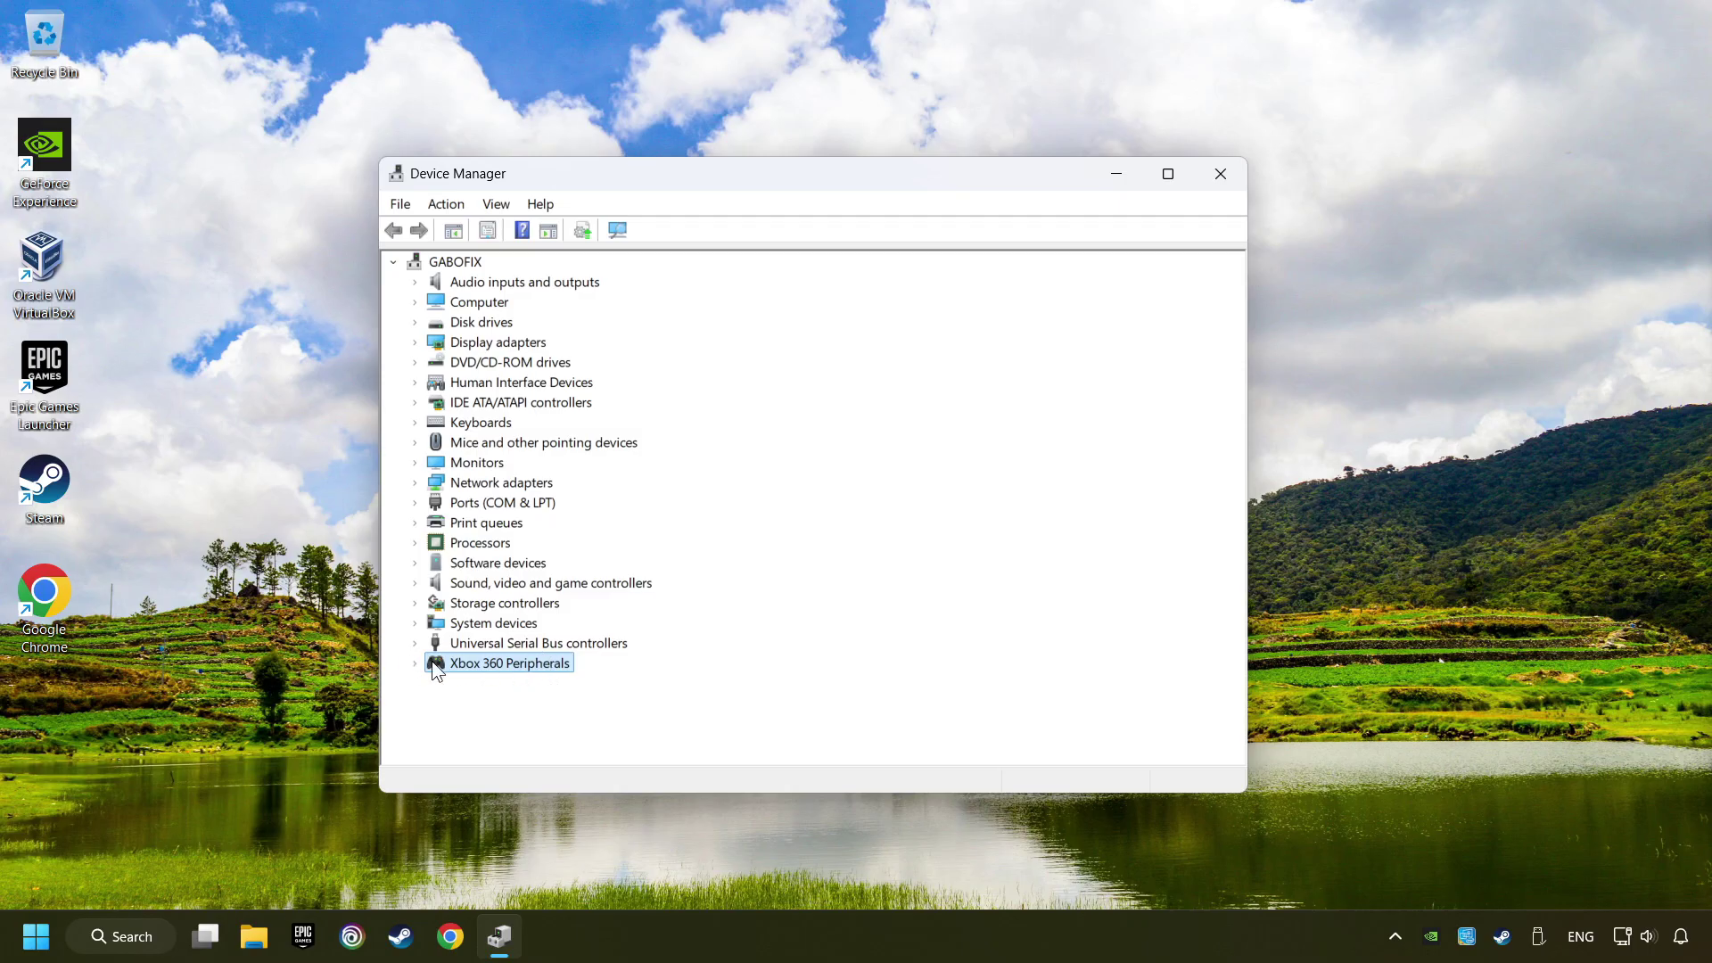
{"action": "left_click", "coordinate": [415, 664]}
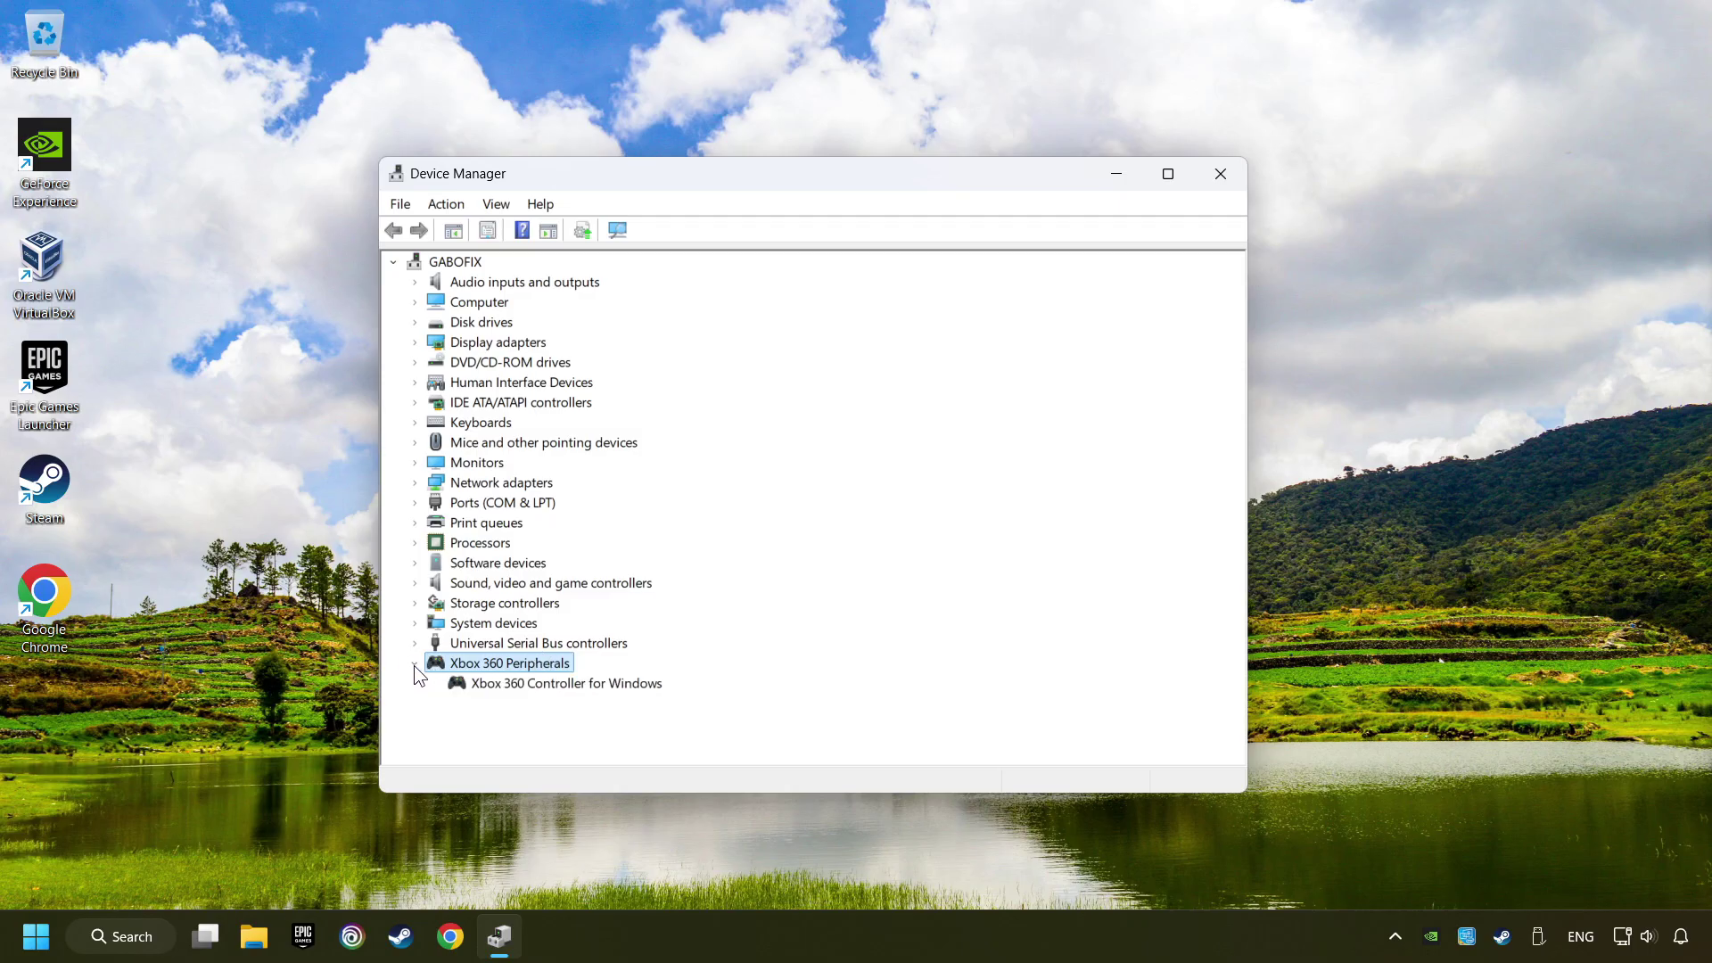
{"action": "left_click", "coordinate": [575, 685]}
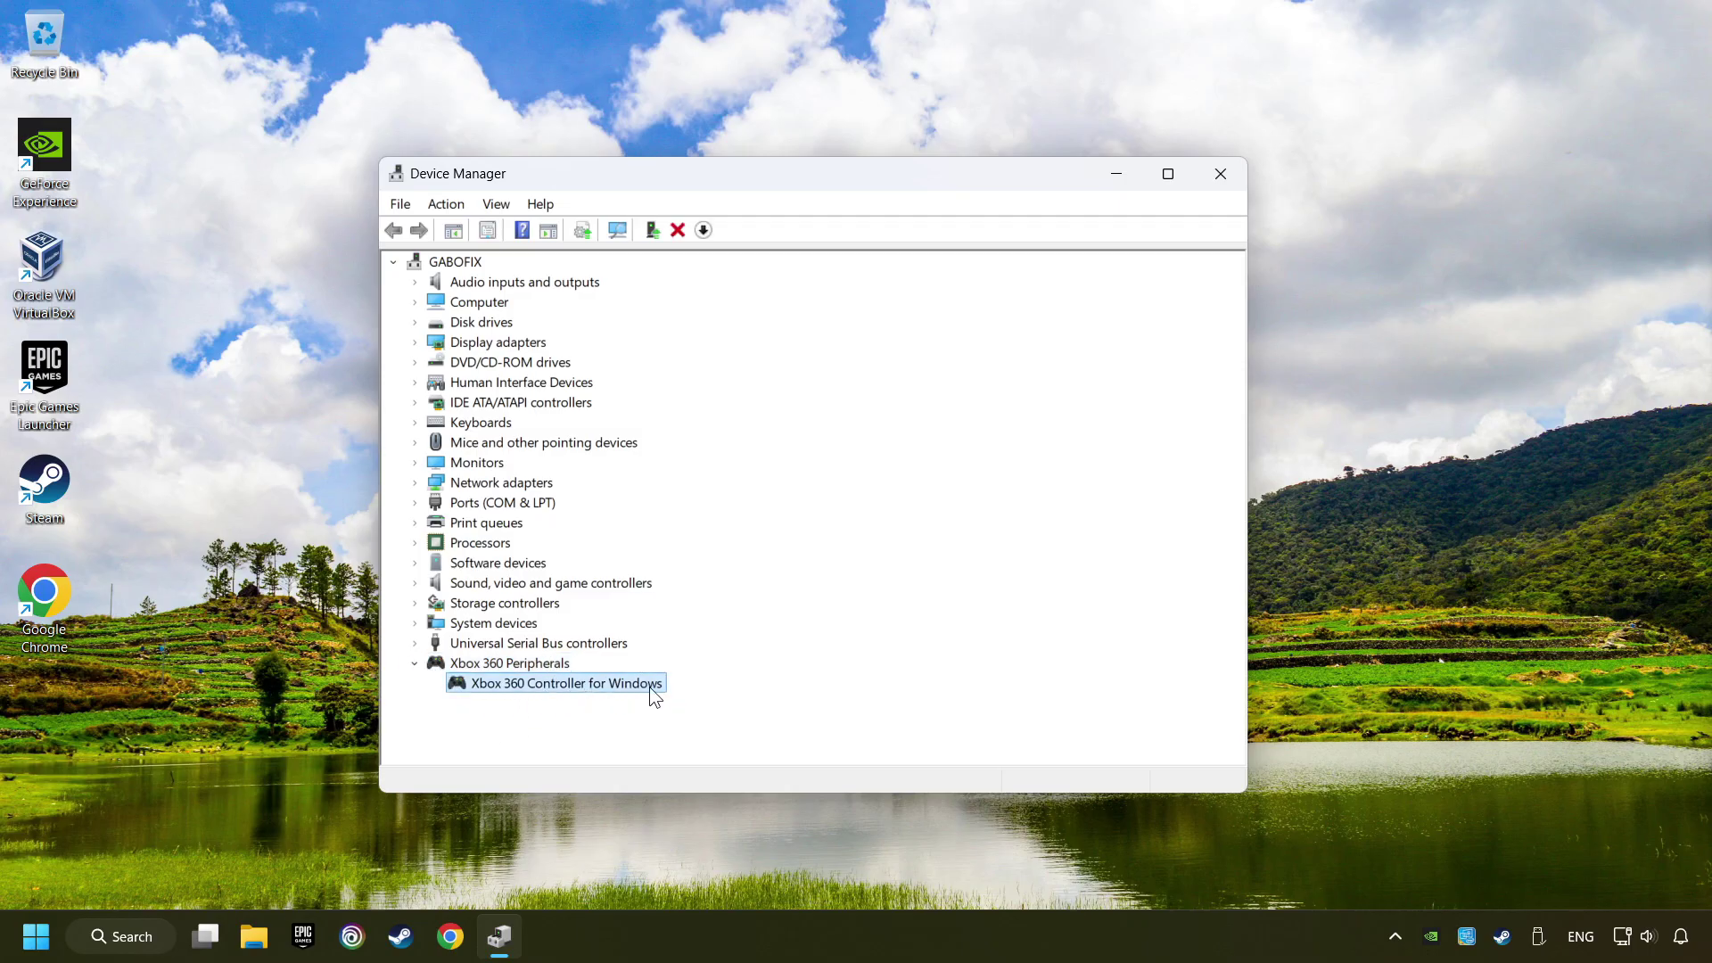
Disable the controller, confirm with Yes, and answer the restart prompt
{"action": "right_click", "coordinate": [595, 682]}
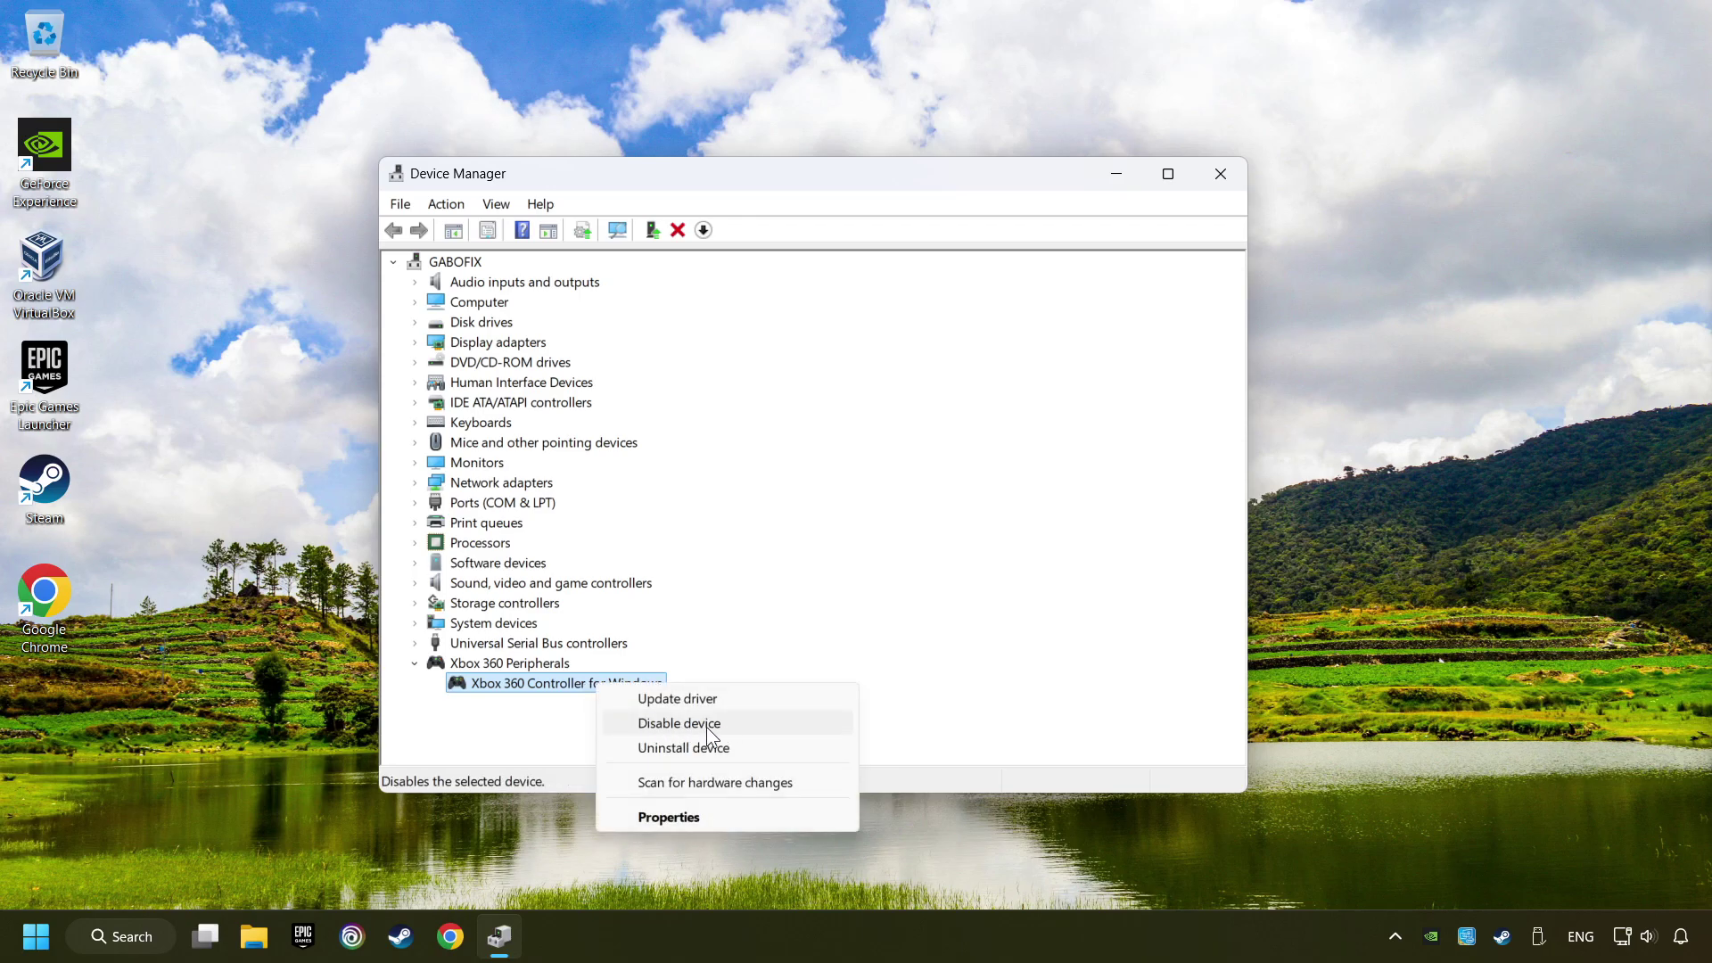
{"action": "left_click", "coordinate": [745, 731]}
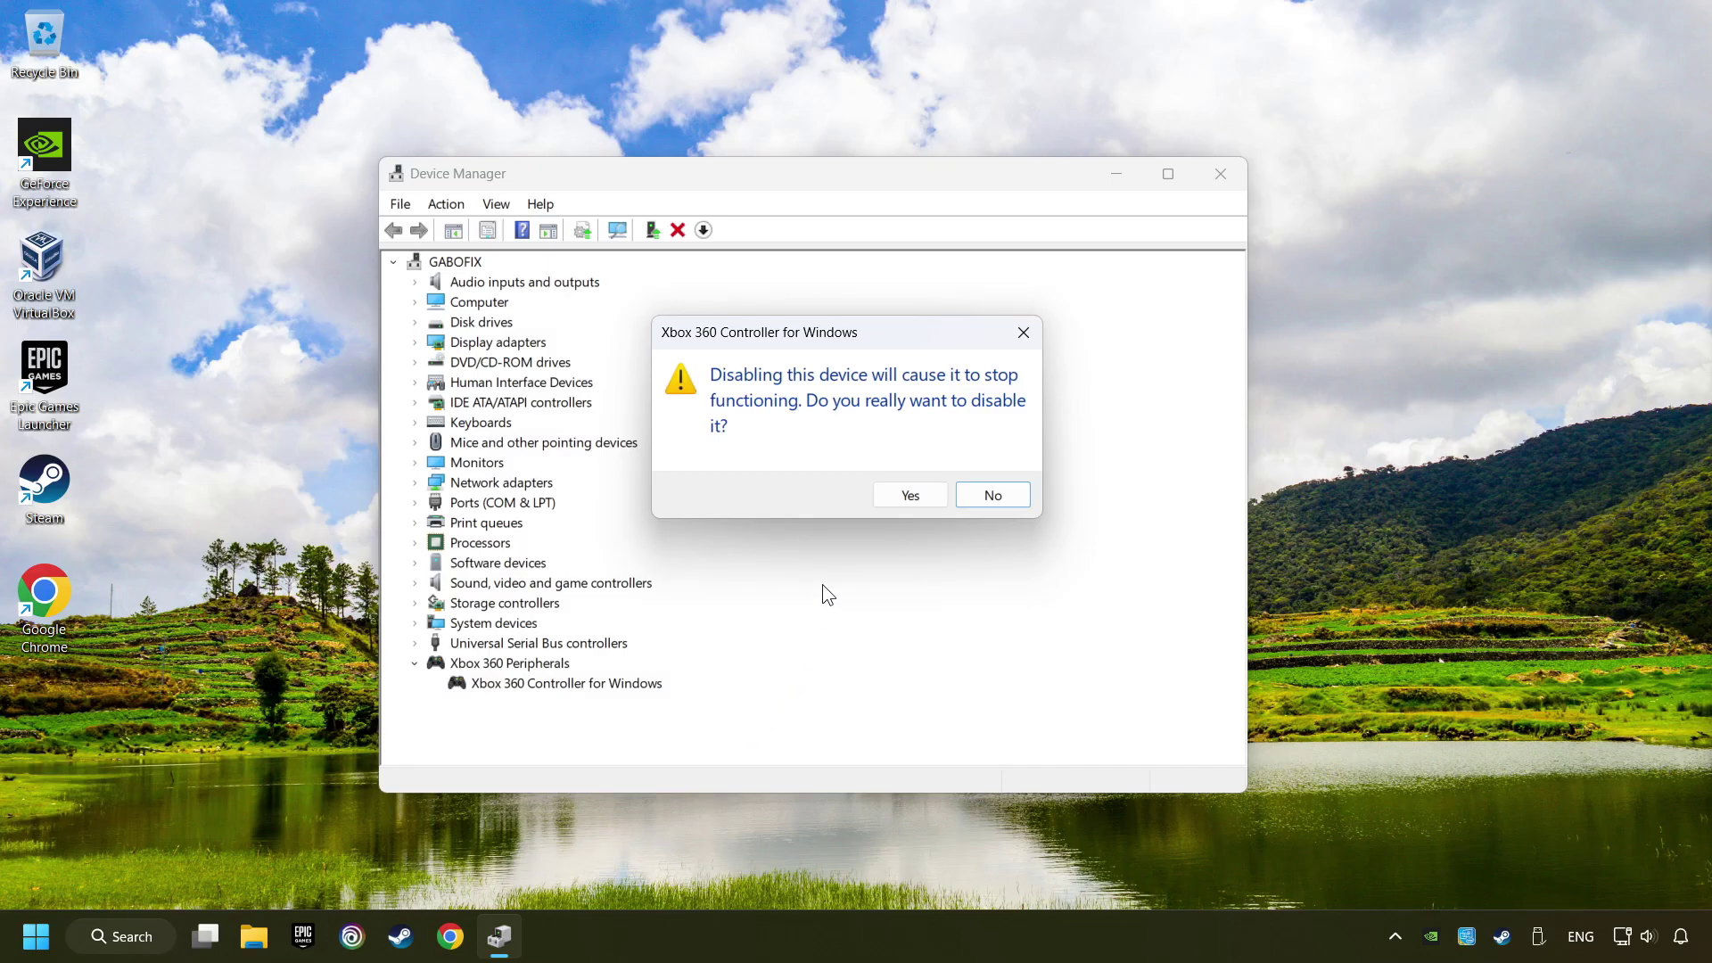
{"action": "left_click", "coordinate": [910, 494]}
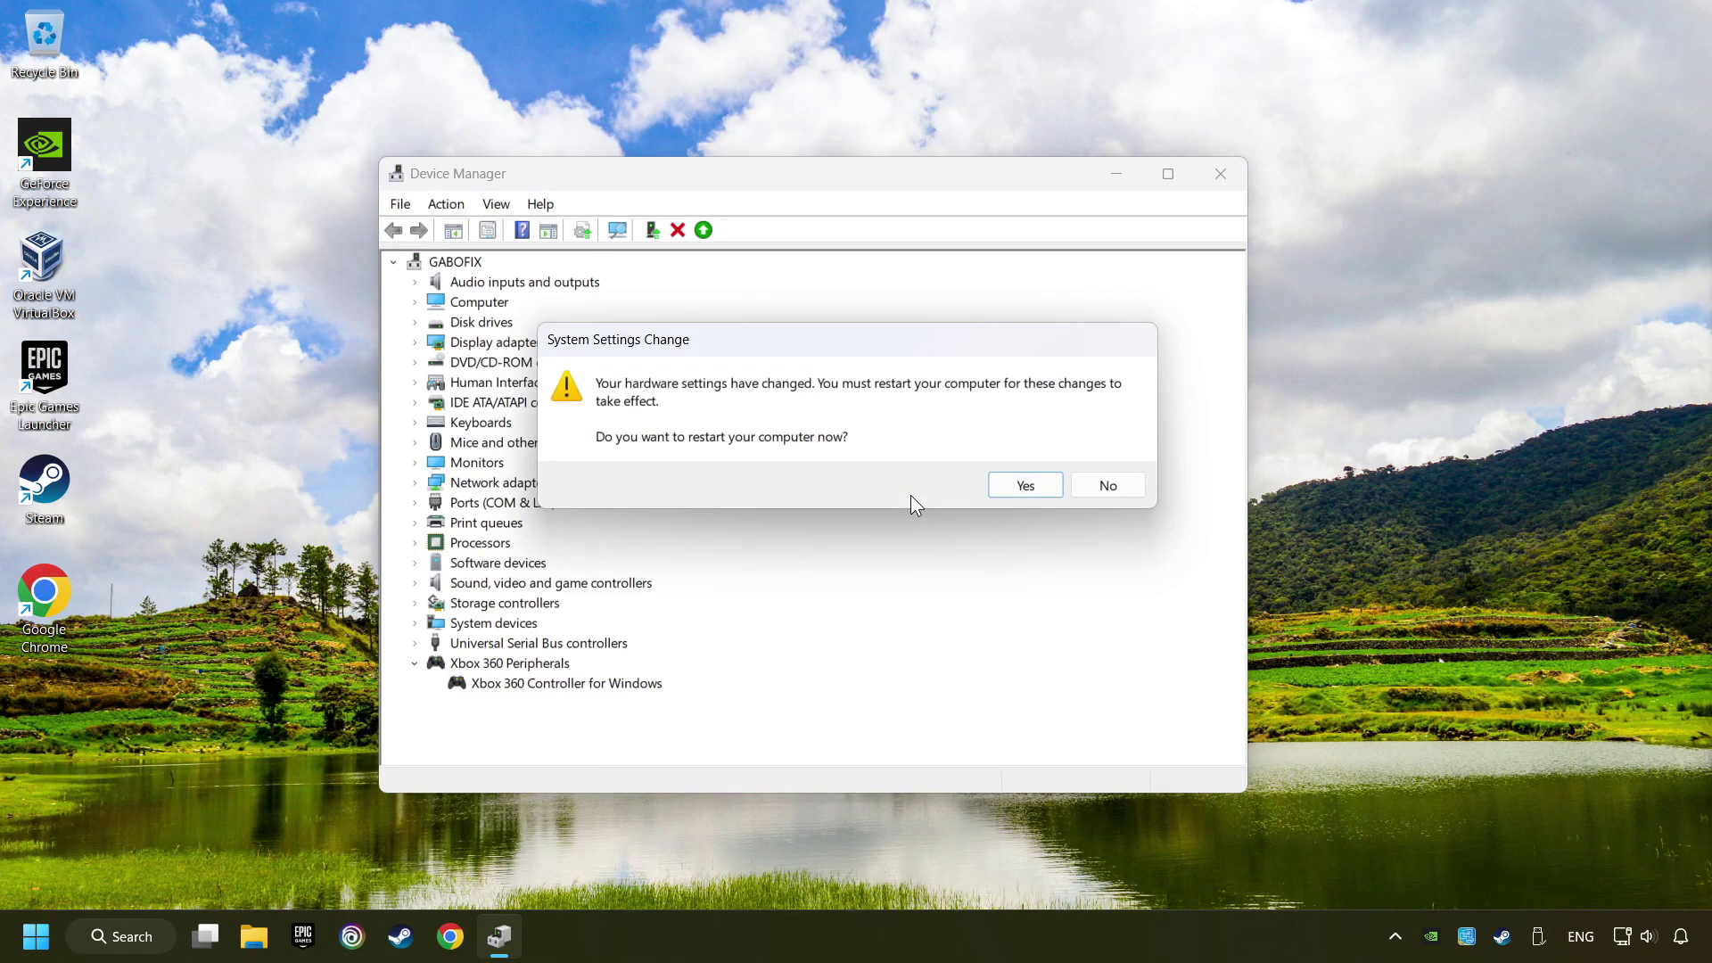
{"action": "left_click", "coordinate": [1025, 489]}
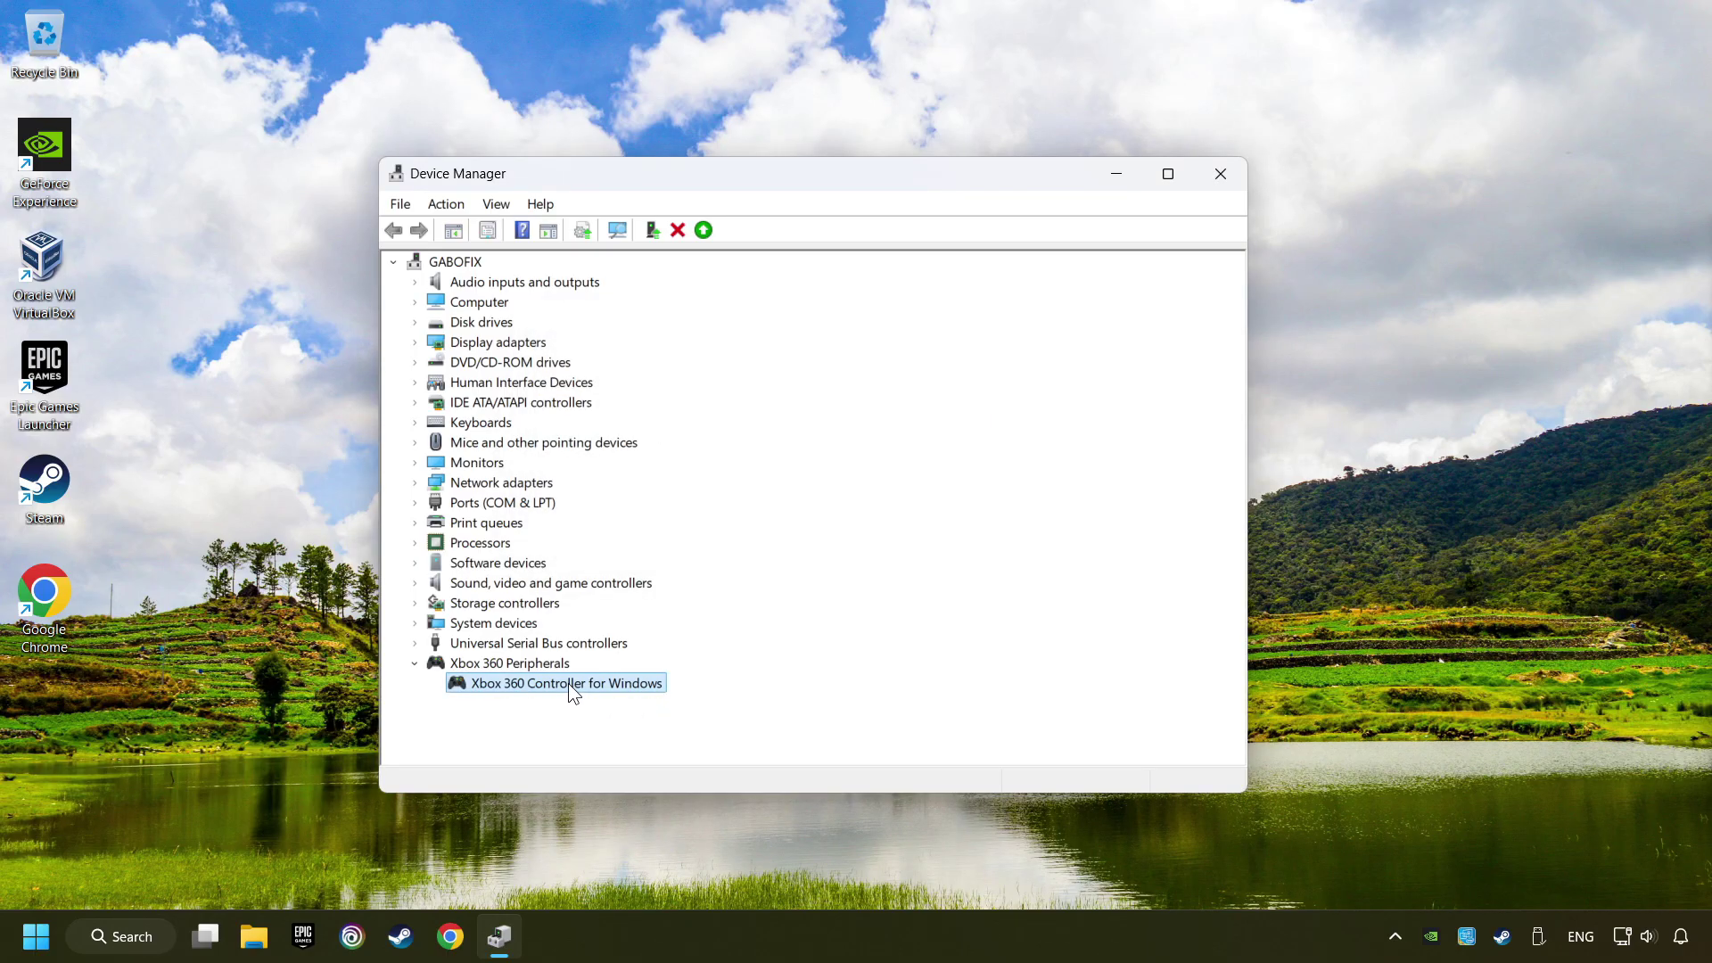
Re-enable the controller and install the Xbox 360 Controller for Windows driver from this computer's drivers
{"action": "right_click", "coordinate": [603, 687]}
{"action": "right_click", "coordinate": [596, 684]}
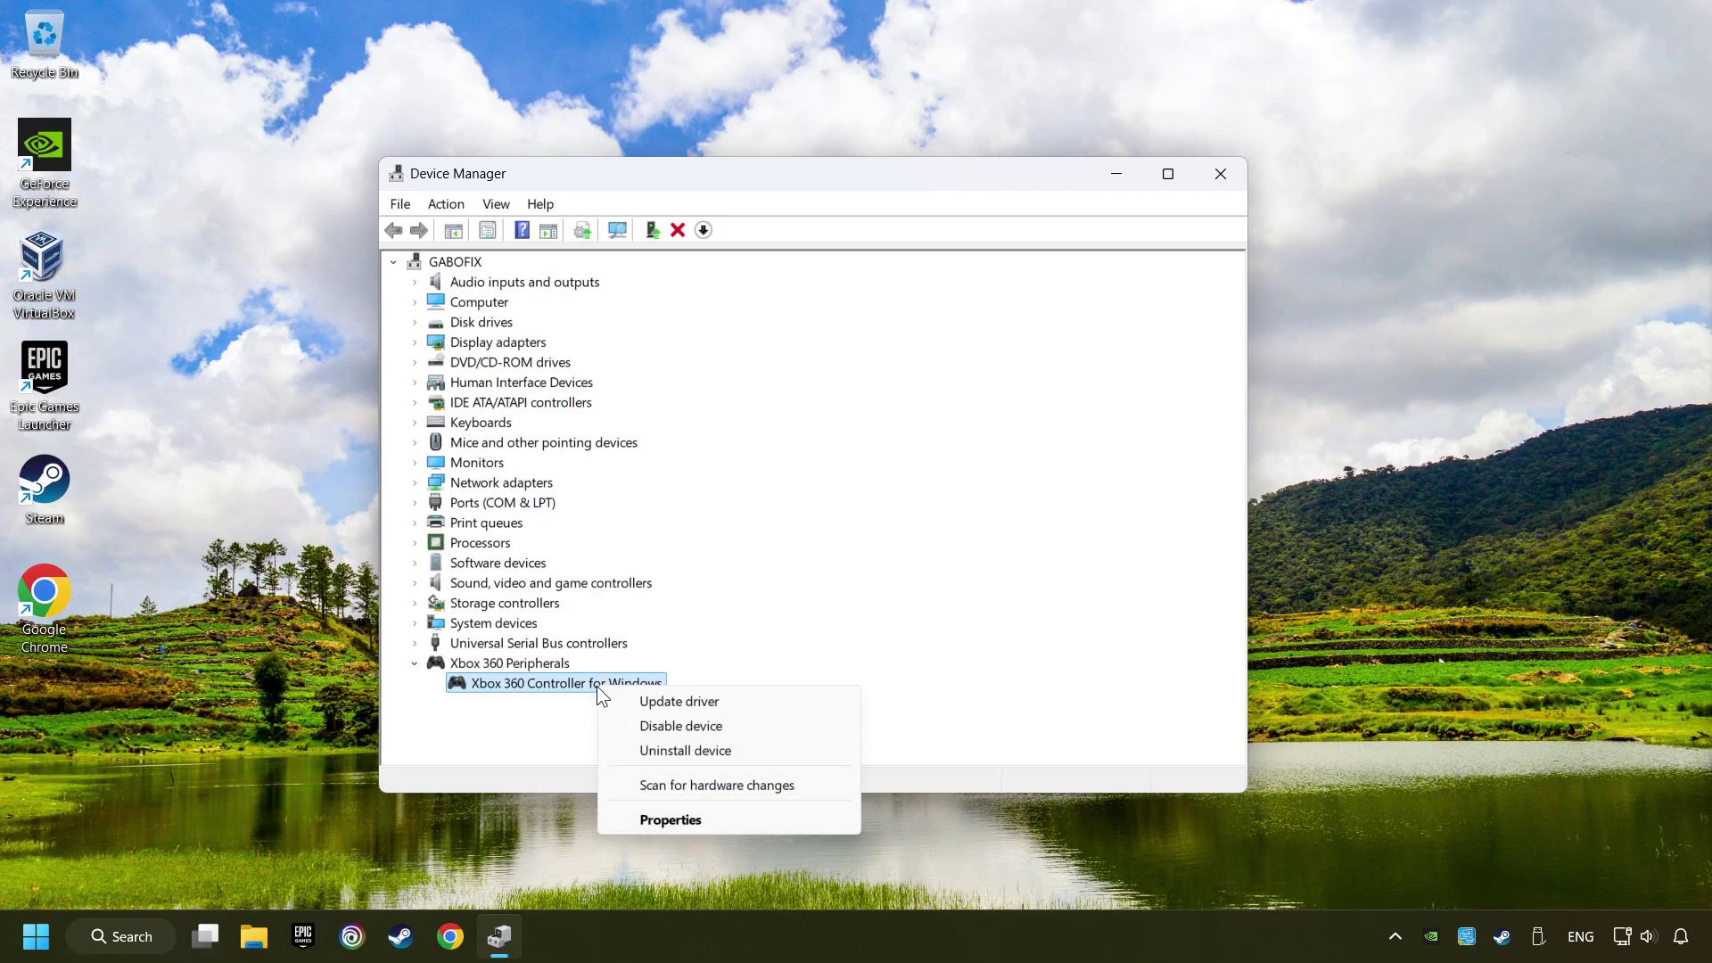
{"action": "left_click", "coordinate": [763, 711]}
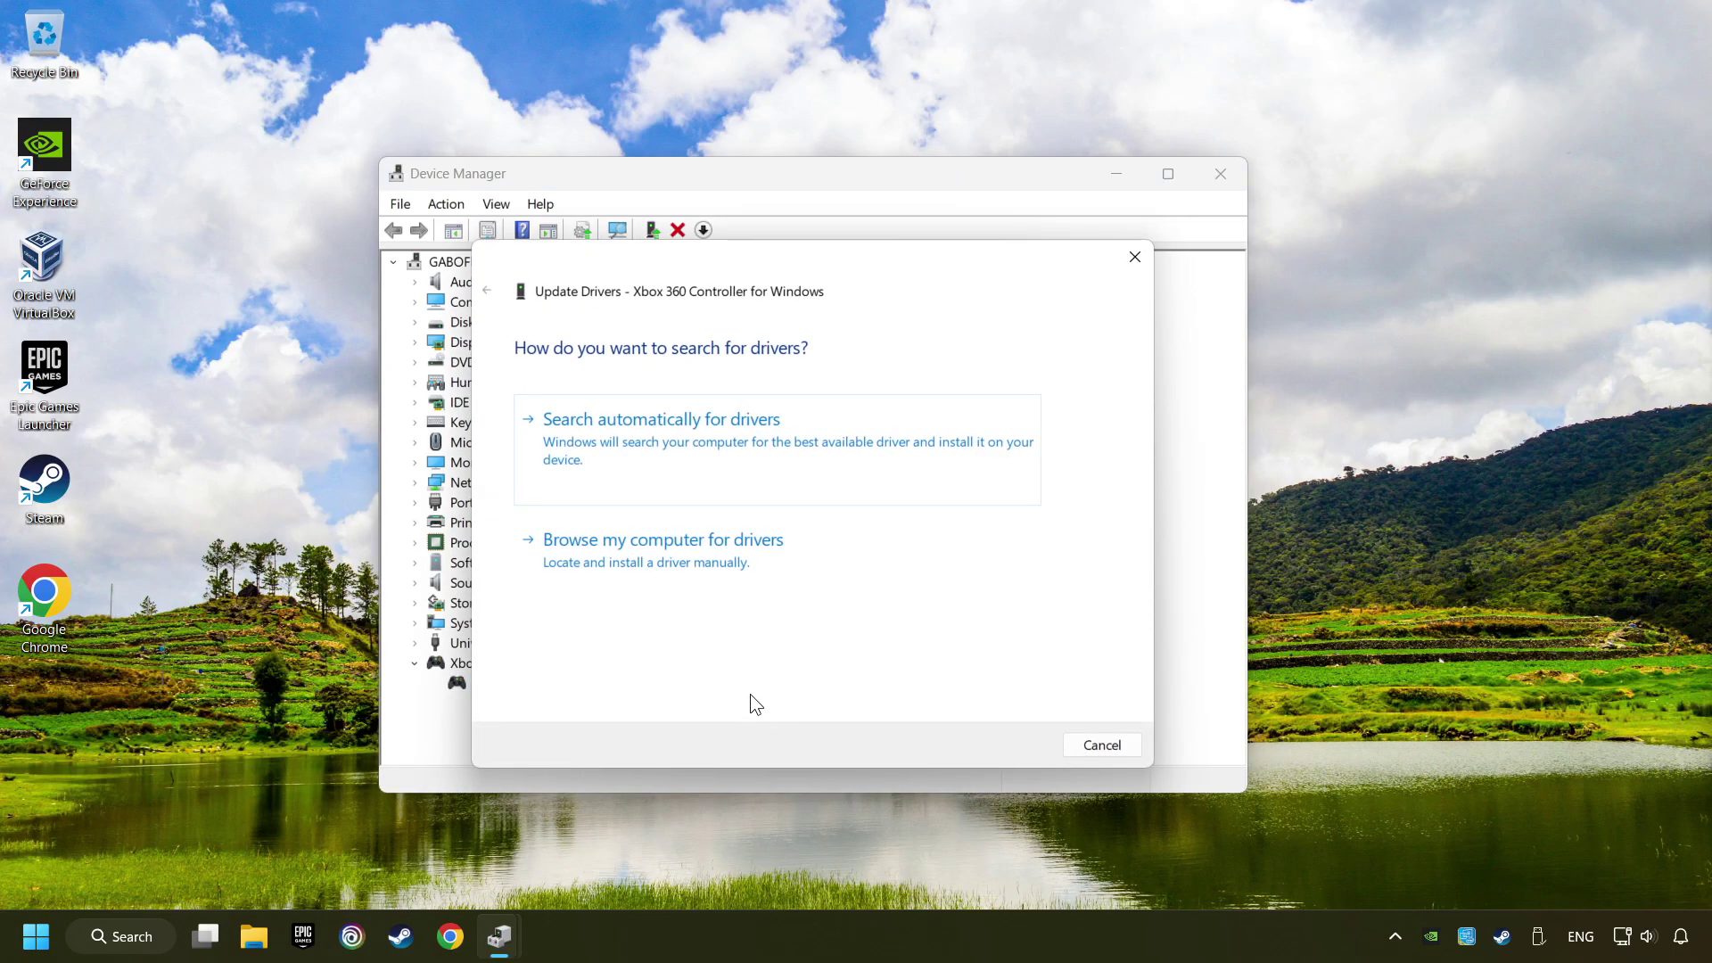
{"action": "left_click", "coordinate": [667, 567]}
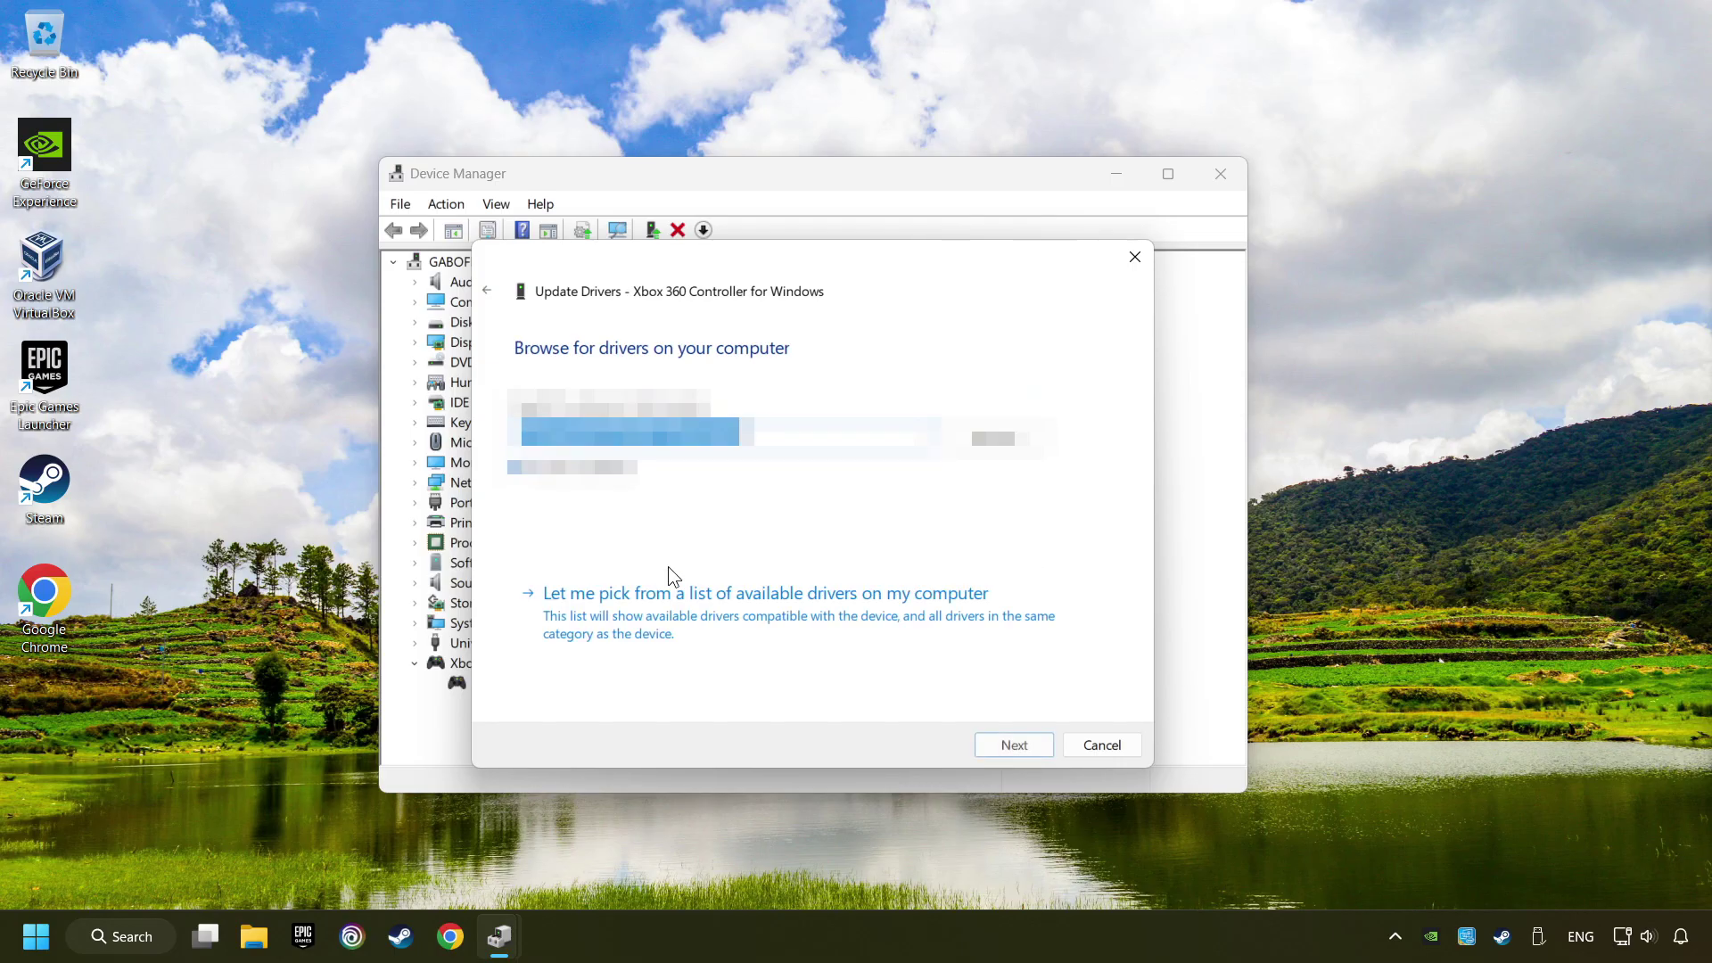
{"action": "left_click", "coordinate": [789, 608]}
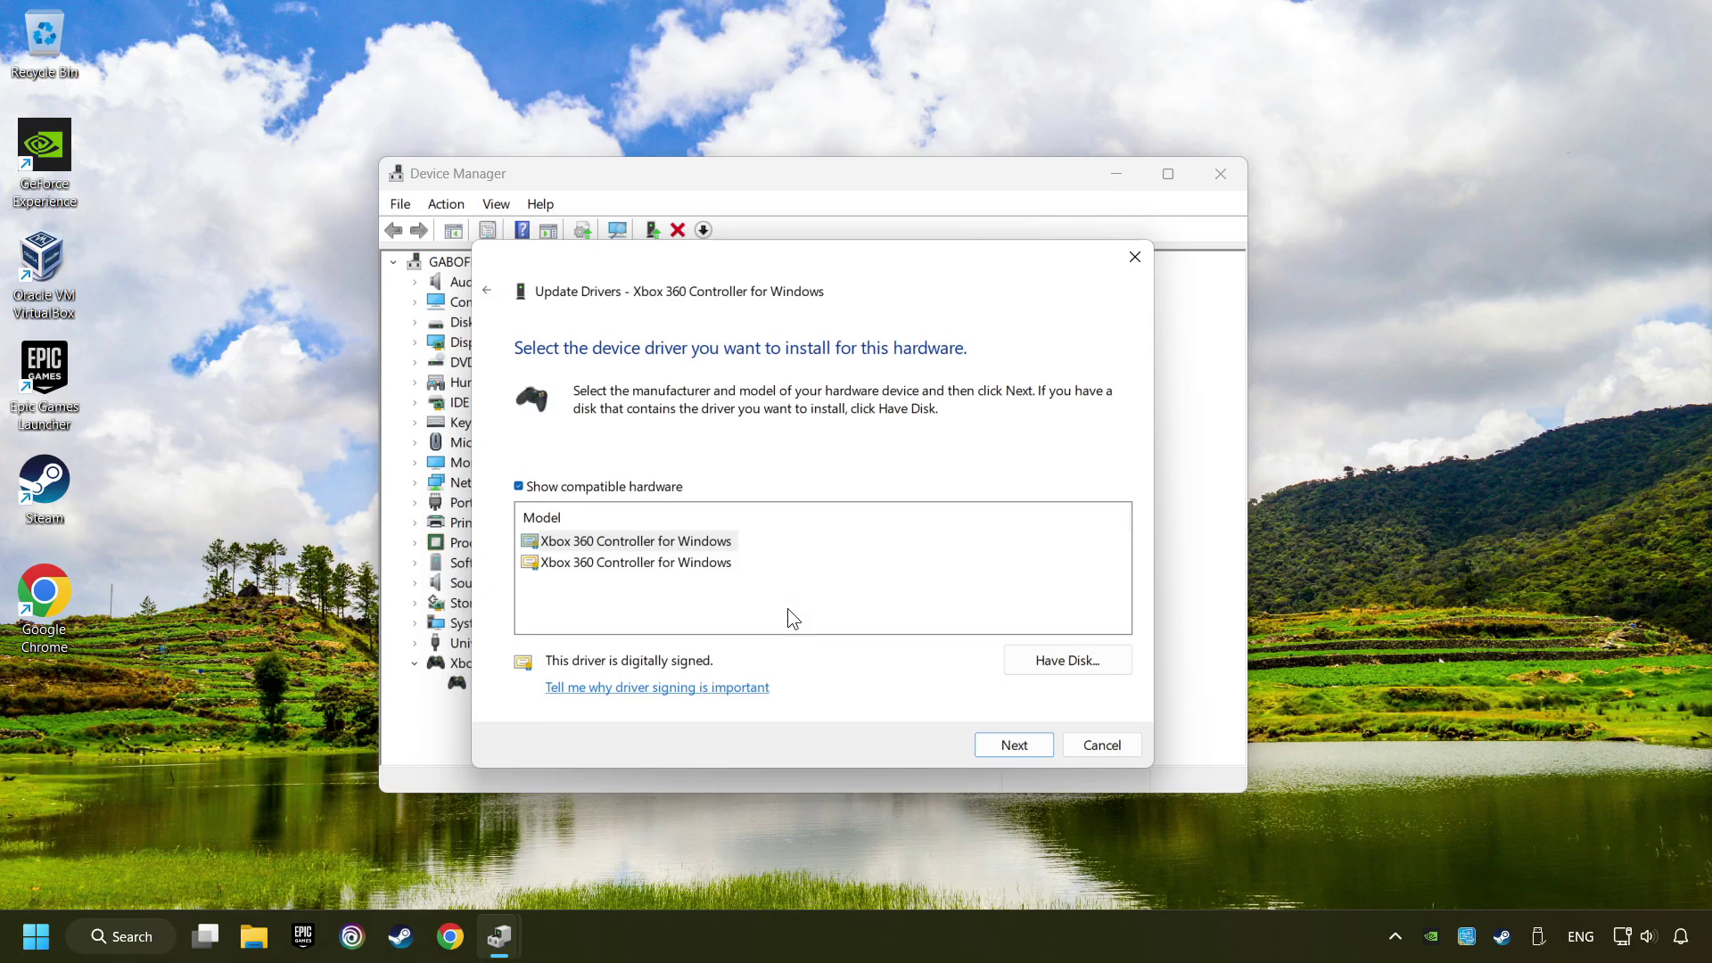
{"action": "left_click", "coordinate": [562, 548]}
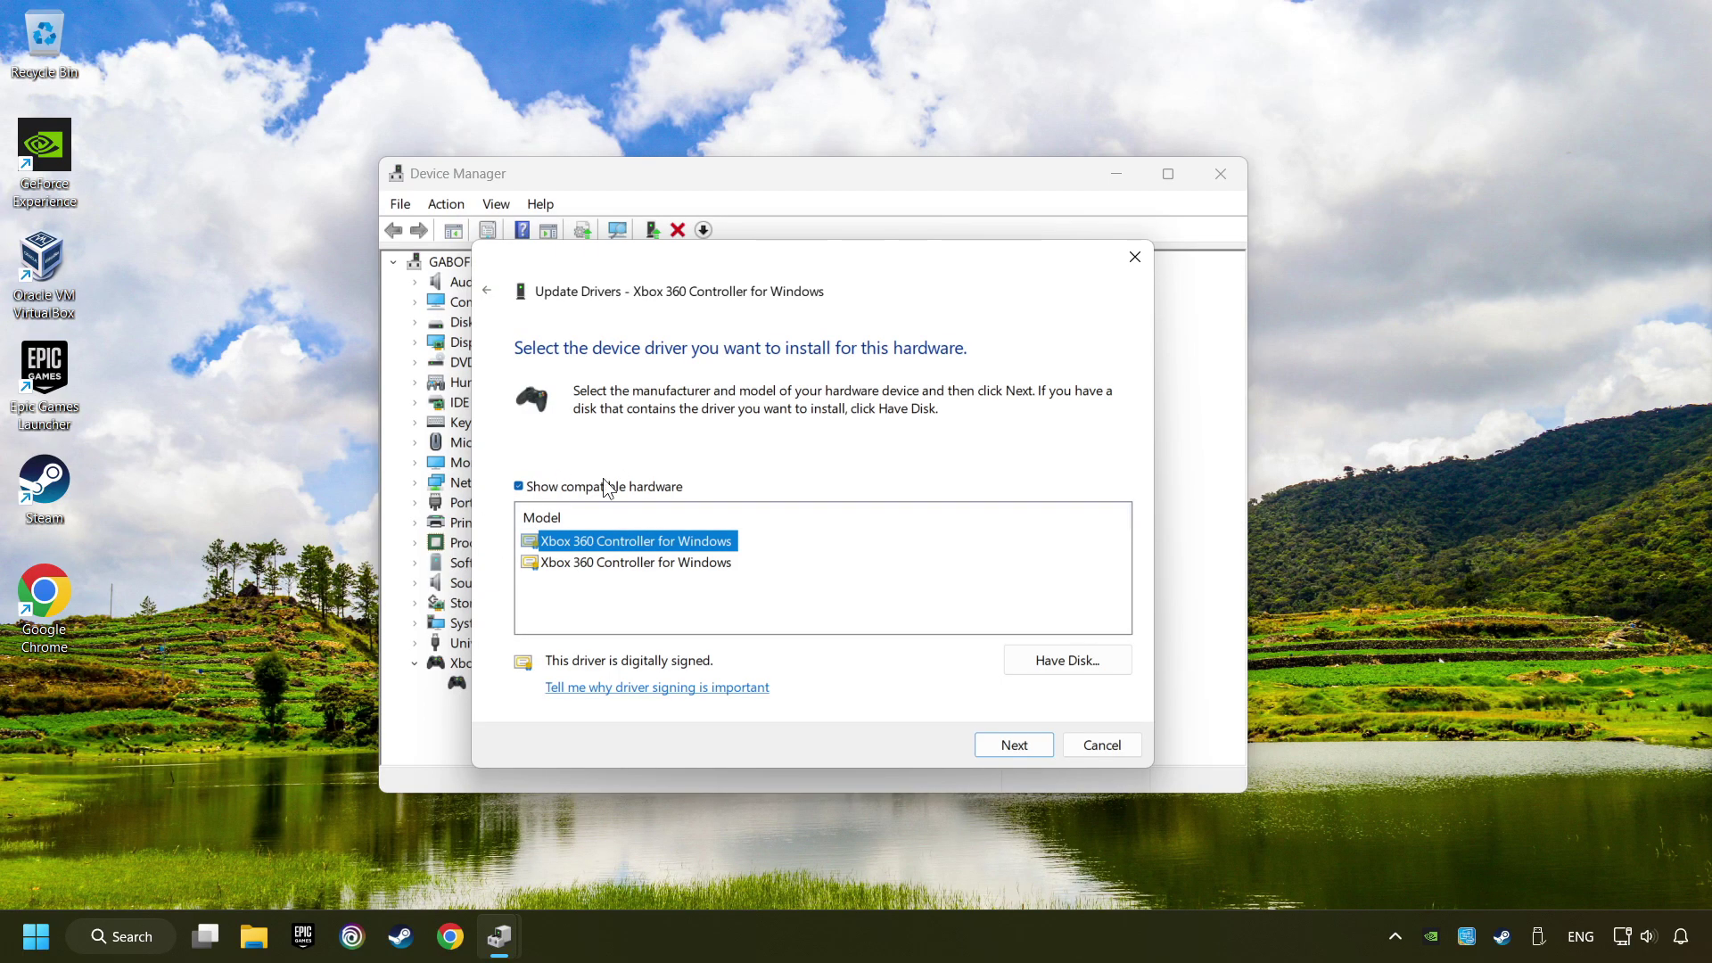
{"action": "left_click", "coordinate": [1023, 747]}
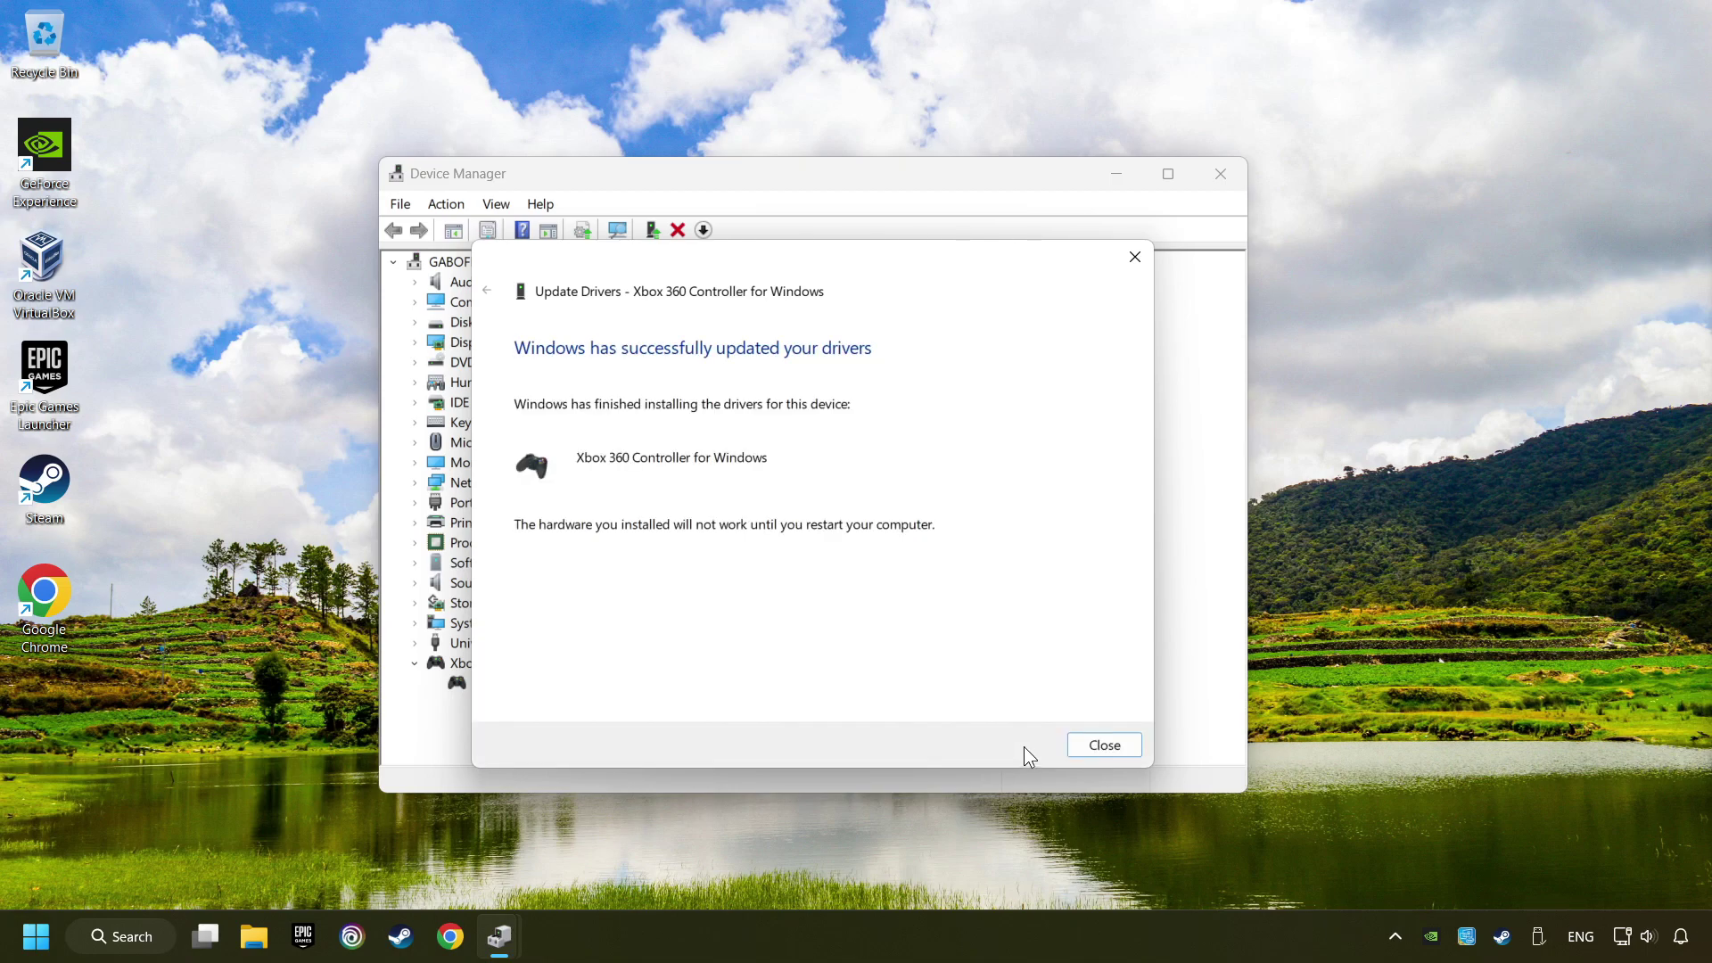
{"action": "left_click", "coordinate": [1103, 746]}
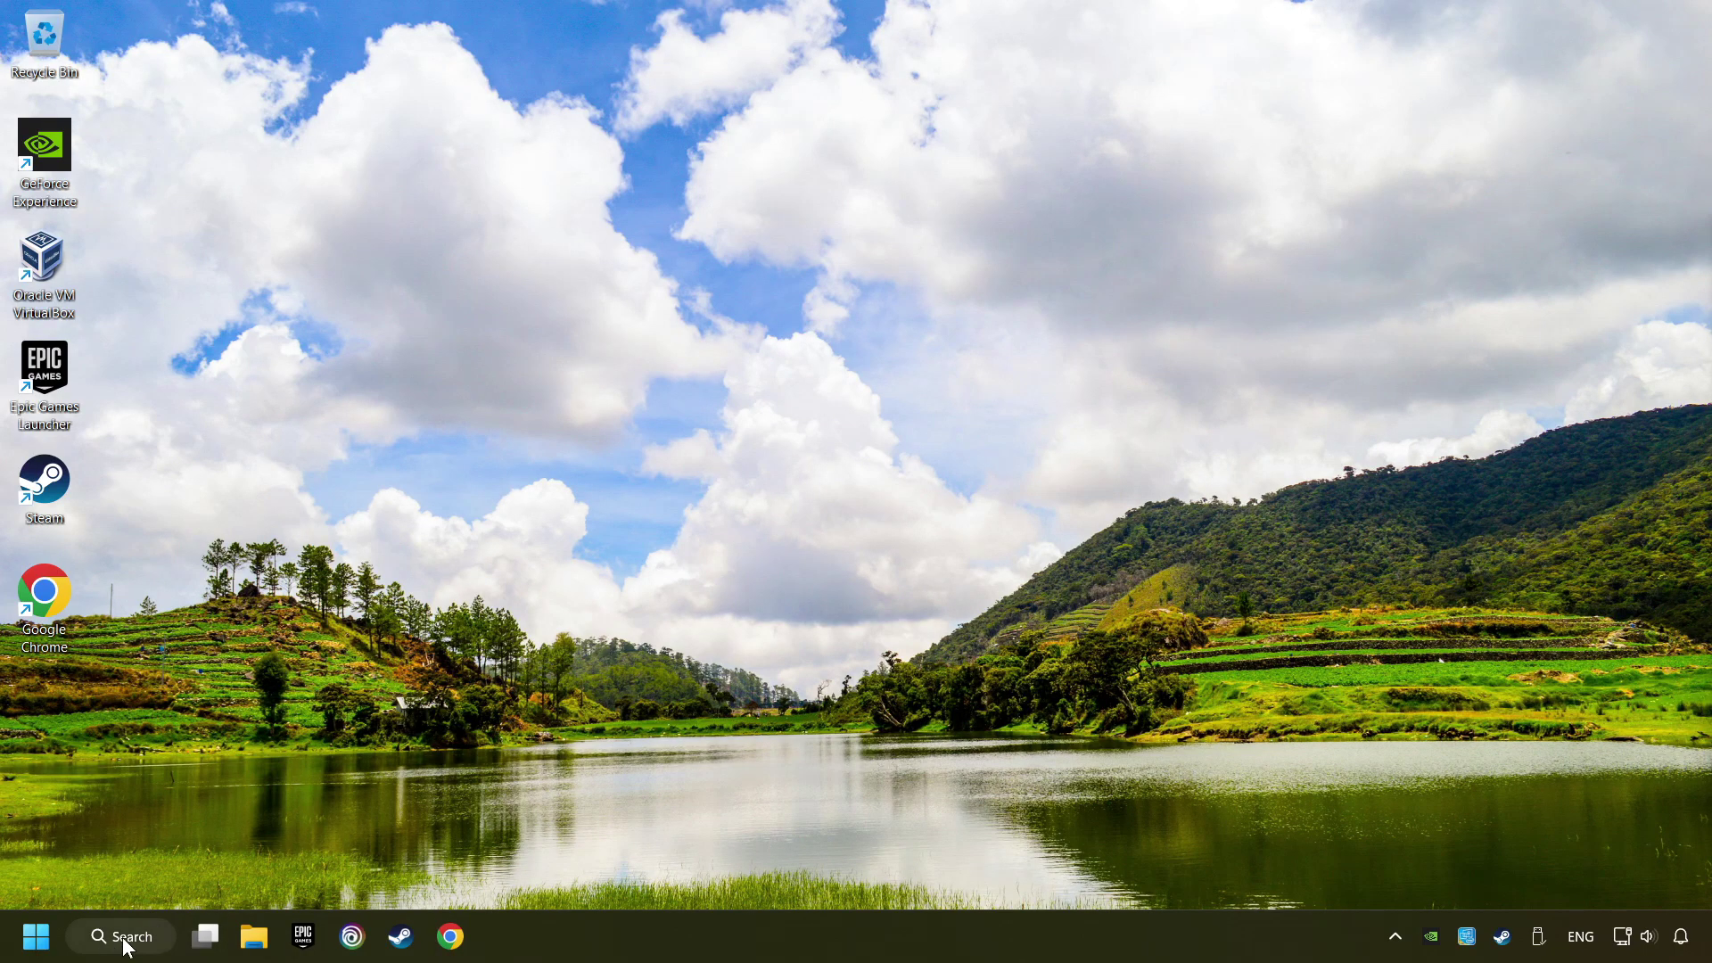
Search Windows again for 'device manager'
{"action": "left_click", "coordinate": [128, 940]}
{"action": "type", "text": "de"}
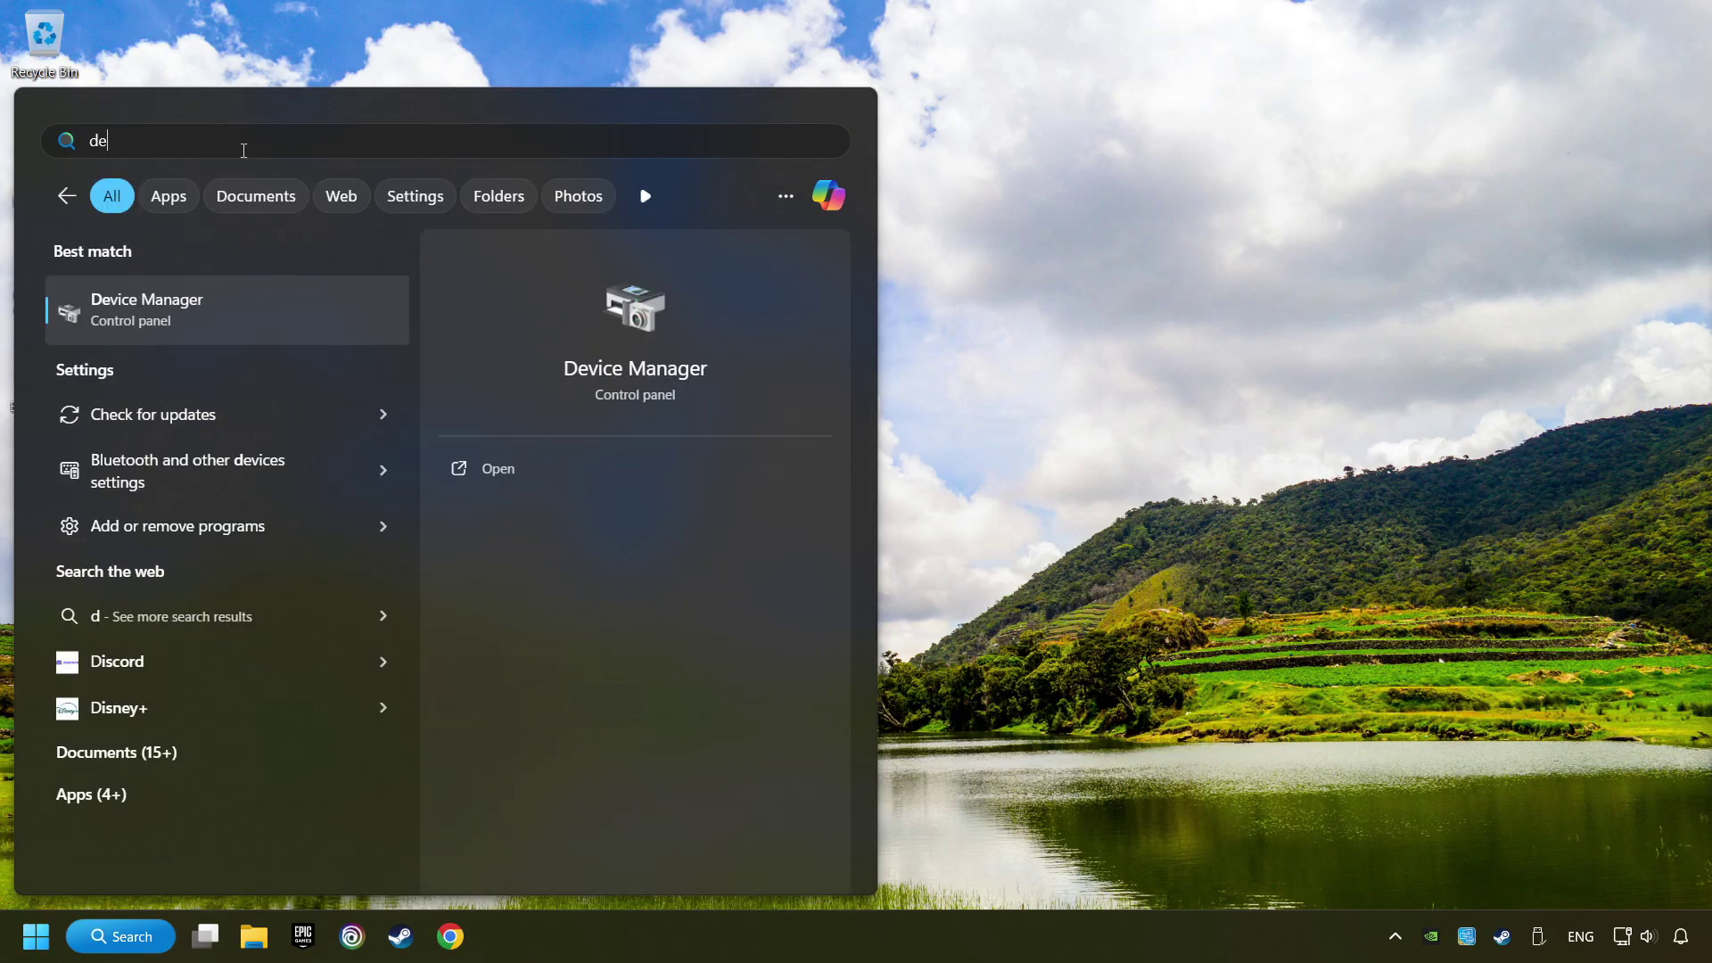
{"action": "type", "text": "vice manager"}
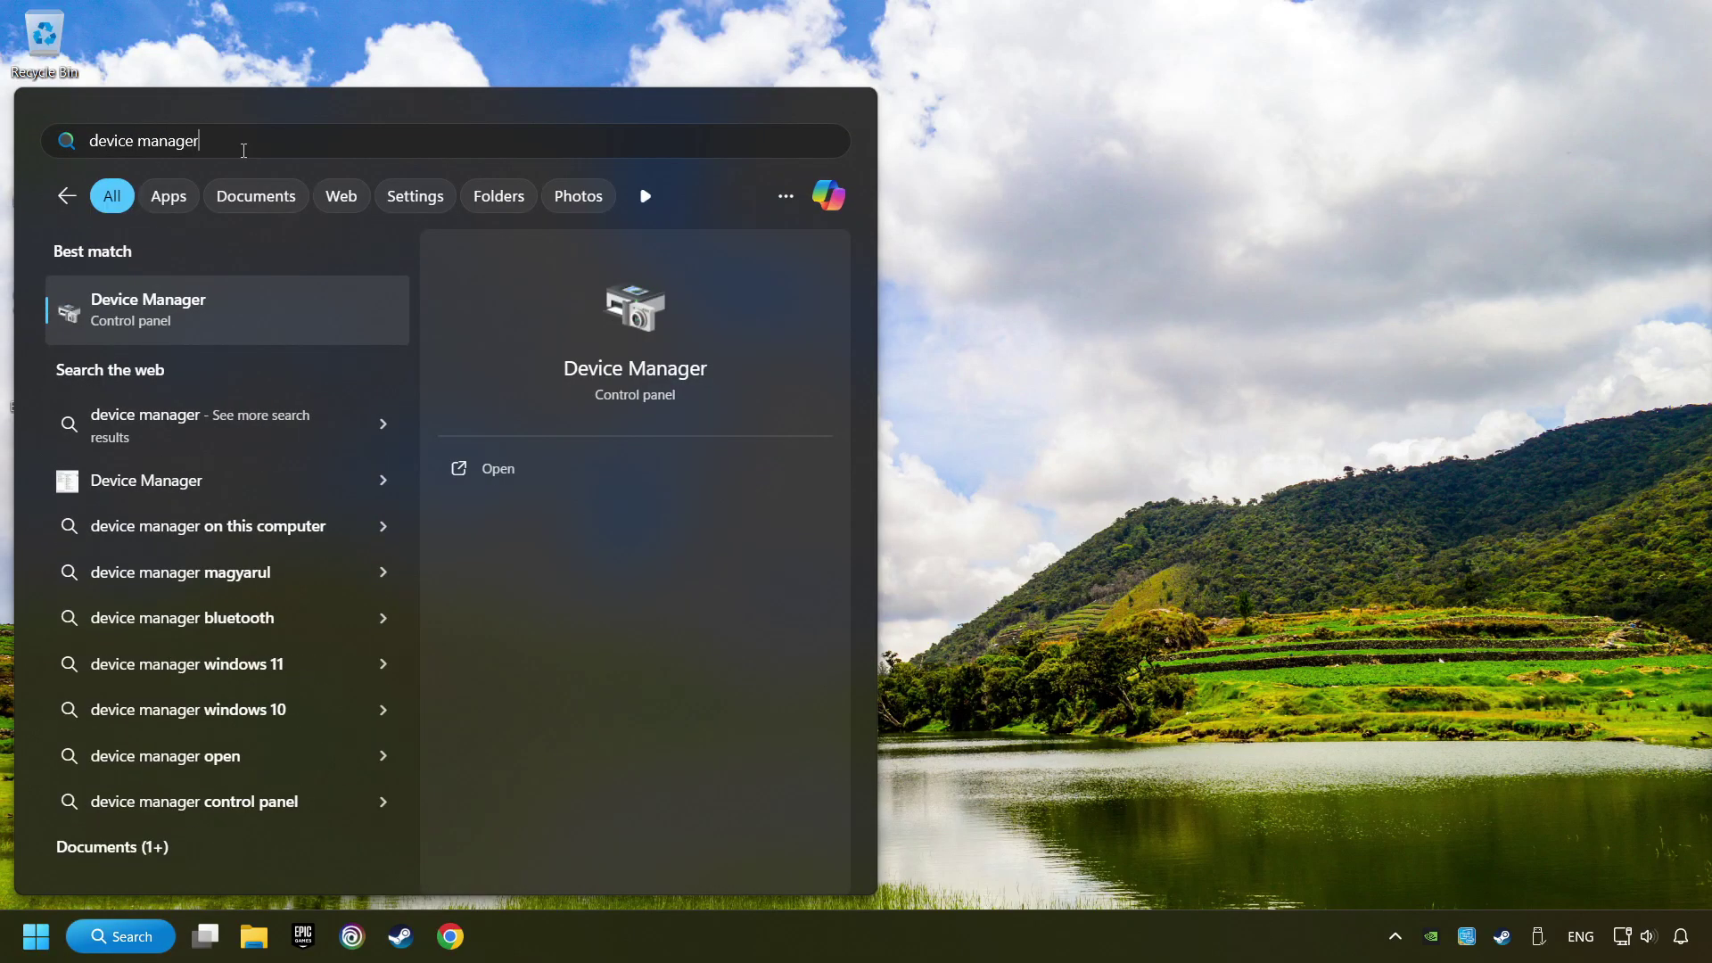
Launch Device Manager and select the first Generic USB Hub under Universal Serial Bus controllers
{"action": "left_click", "coordinate": [344, 308]}
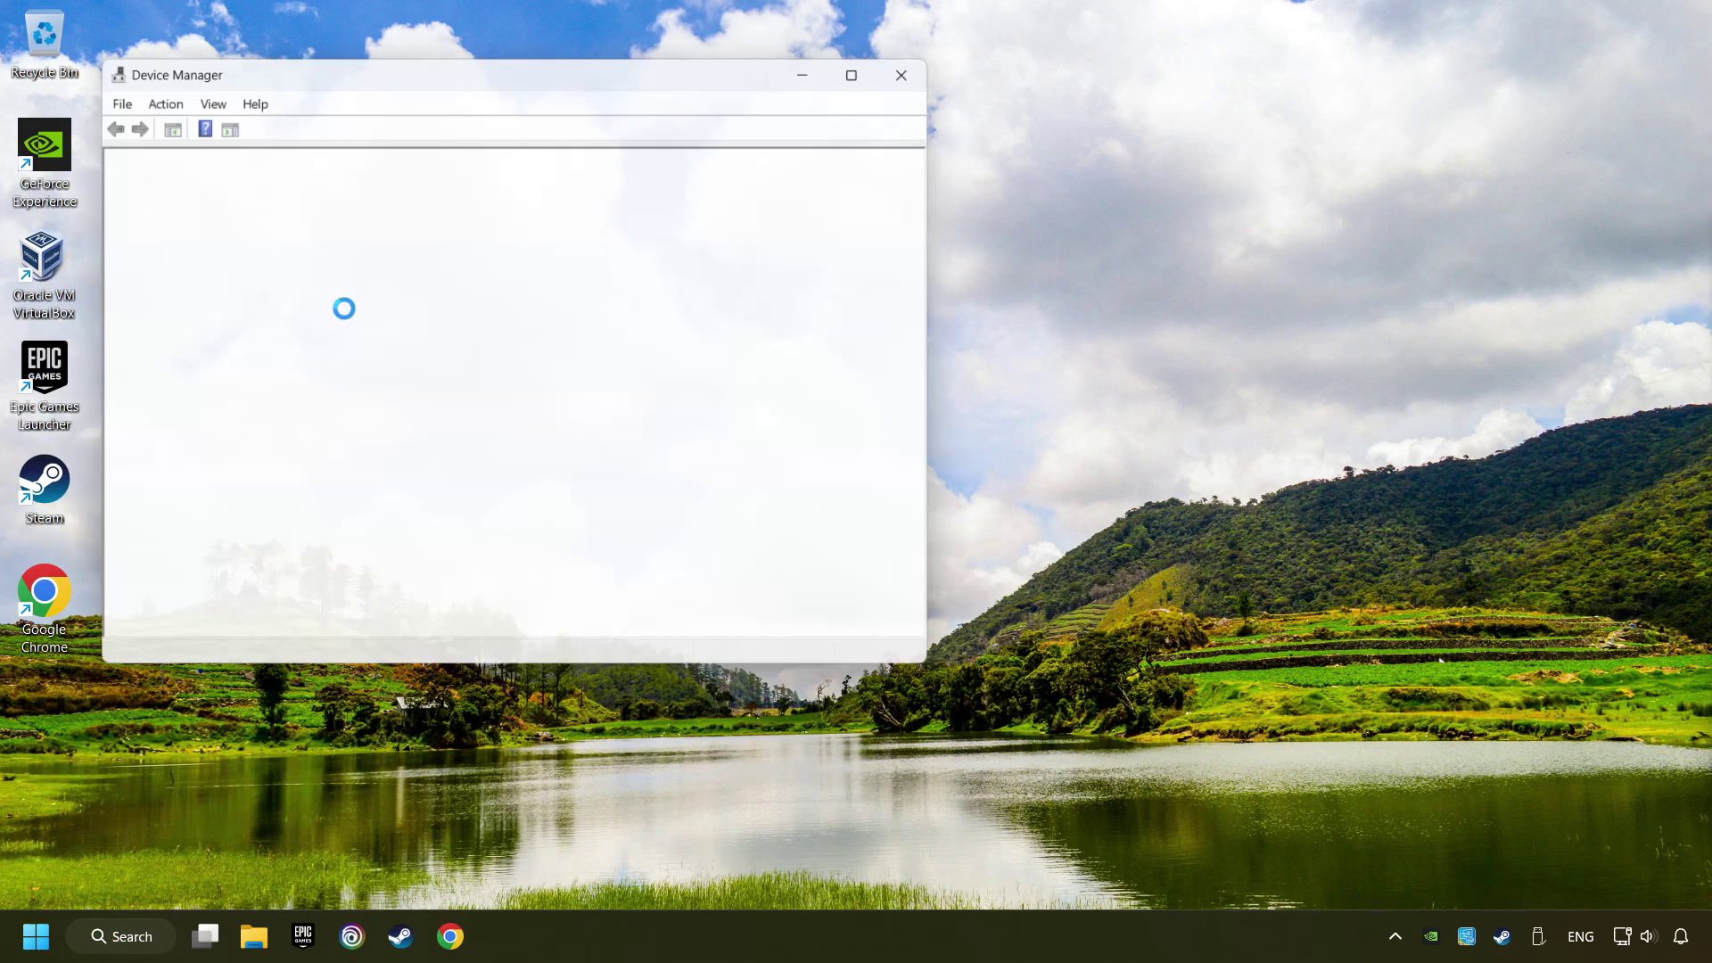
{"action": "left_click_drag", "start_coordinate": [389, 77], "coordinate": [693, 175]}
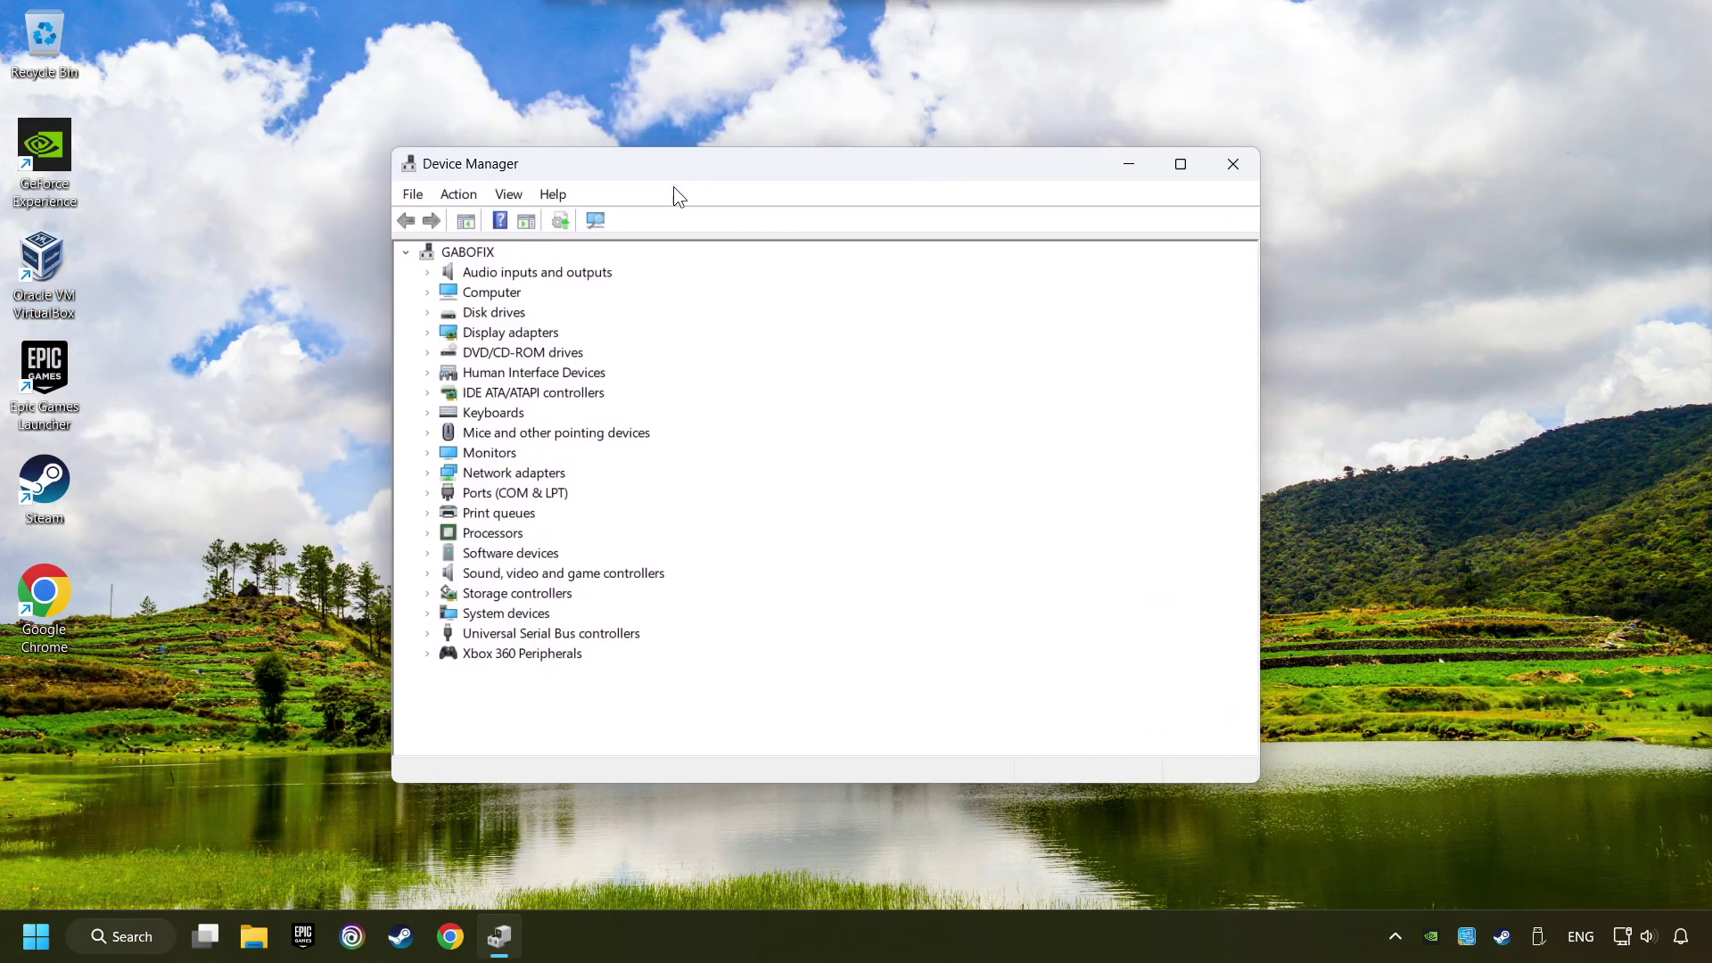
{"action": "left_click", "coordinate": [463, 634]}
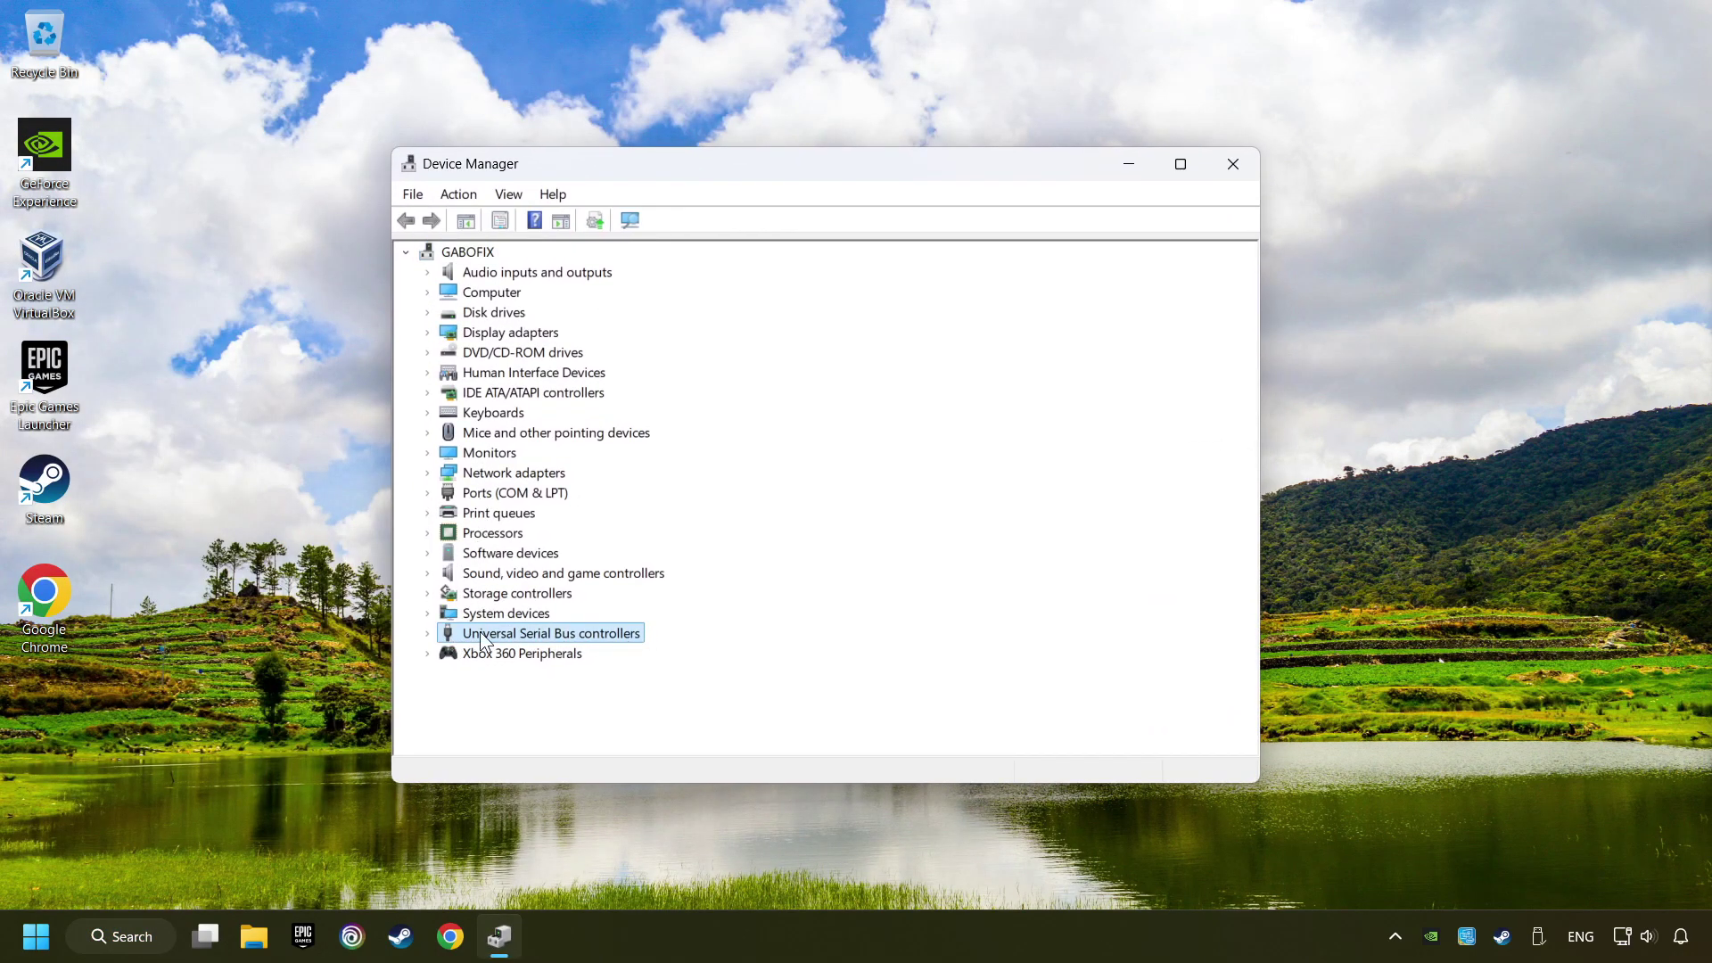
{"action": "left_click", "coordinate": [426, 633]}
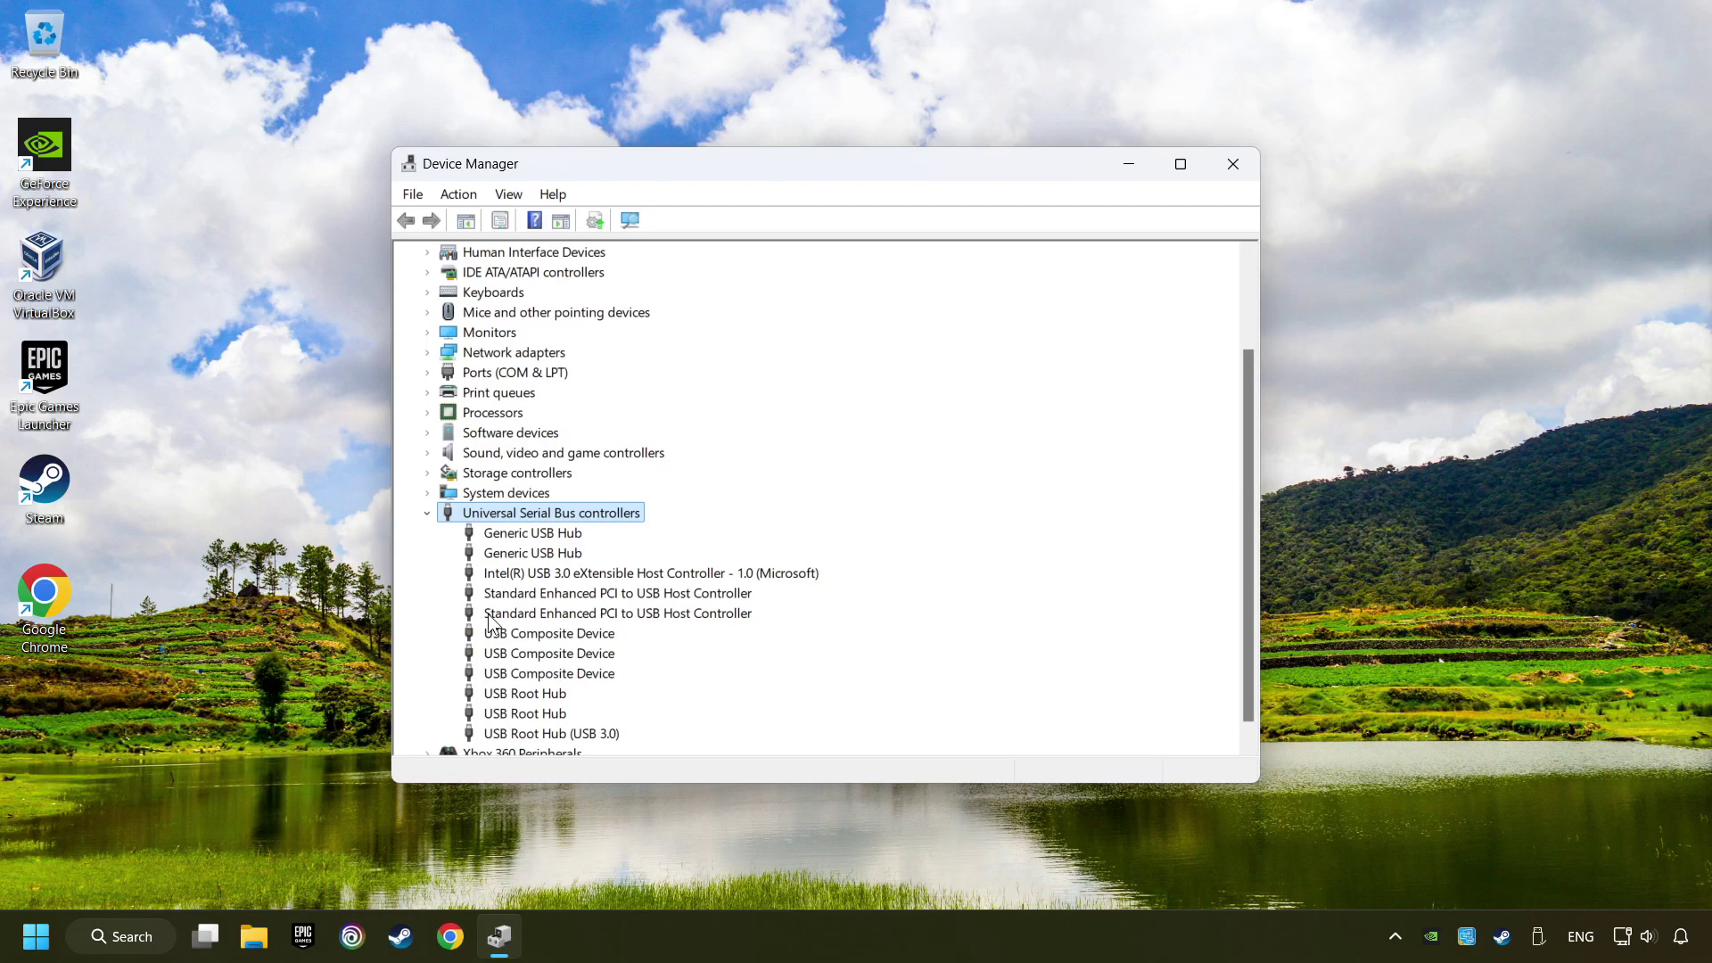
{"action": "left_click", "coordinate": [486, 517]}
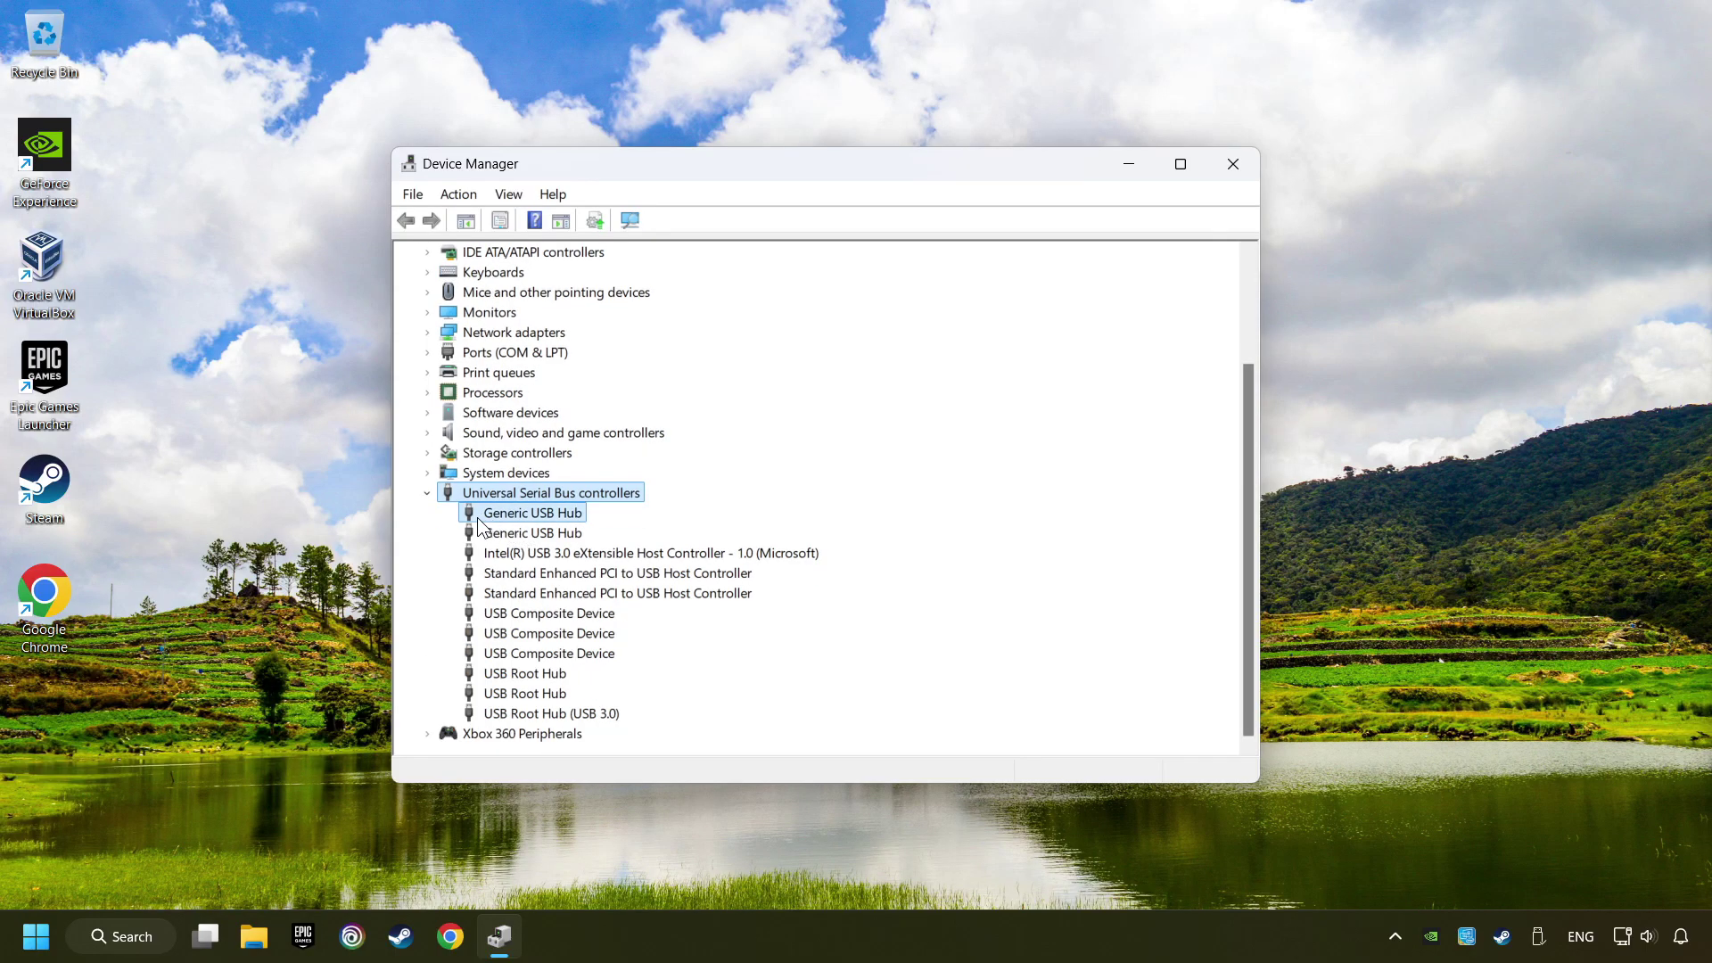
Stop Windows turning off the hub to save power, confirm with OK, and close Device Manager
{"action": "right_click", "coordinate": [583, 512]}
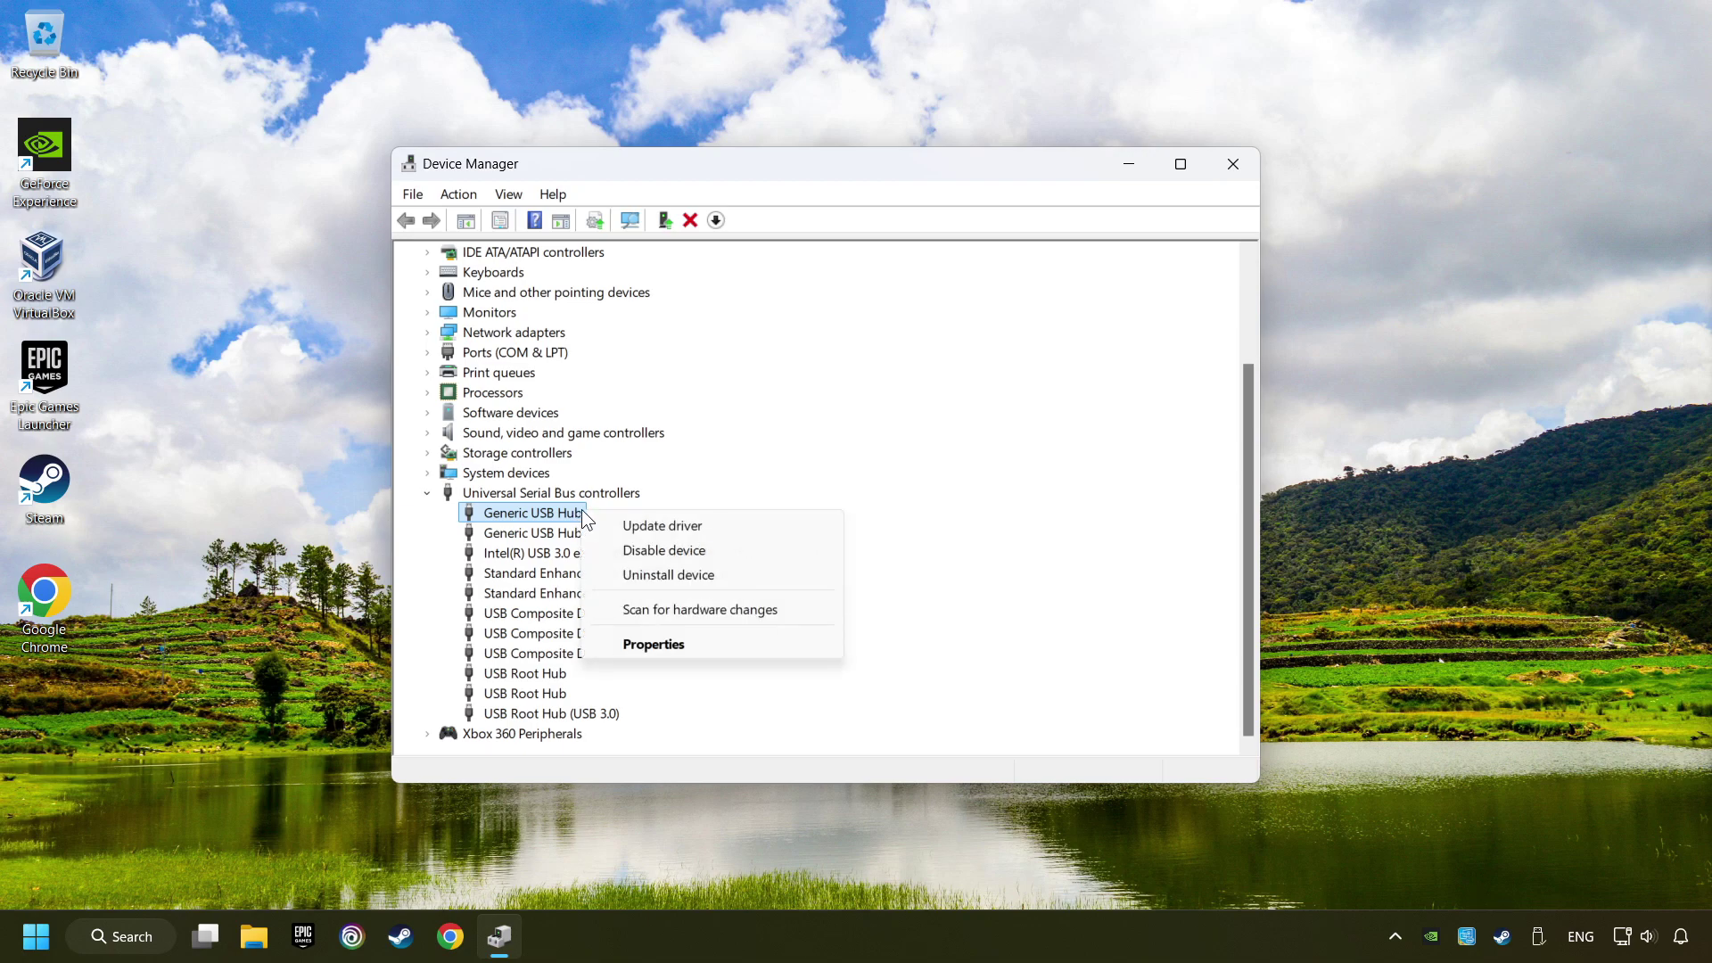
{"action": "left_click", "coordinate": [688, 645]}
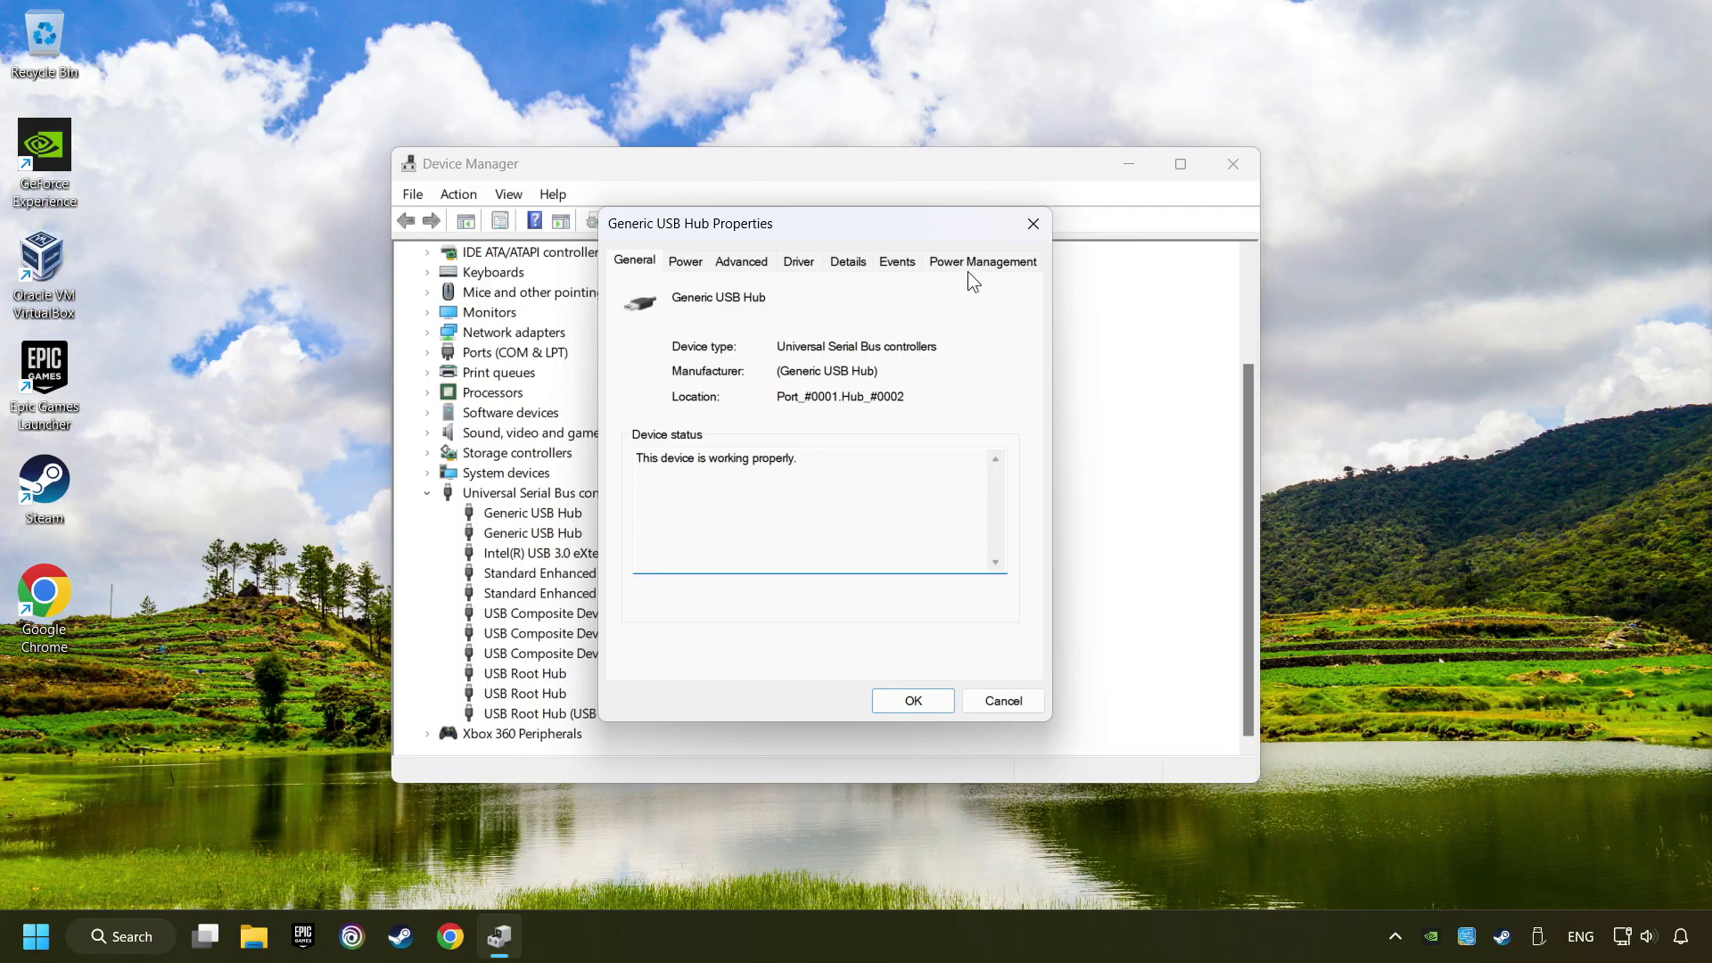
{"action": "left_click", "coordinate": [1001, 265]}
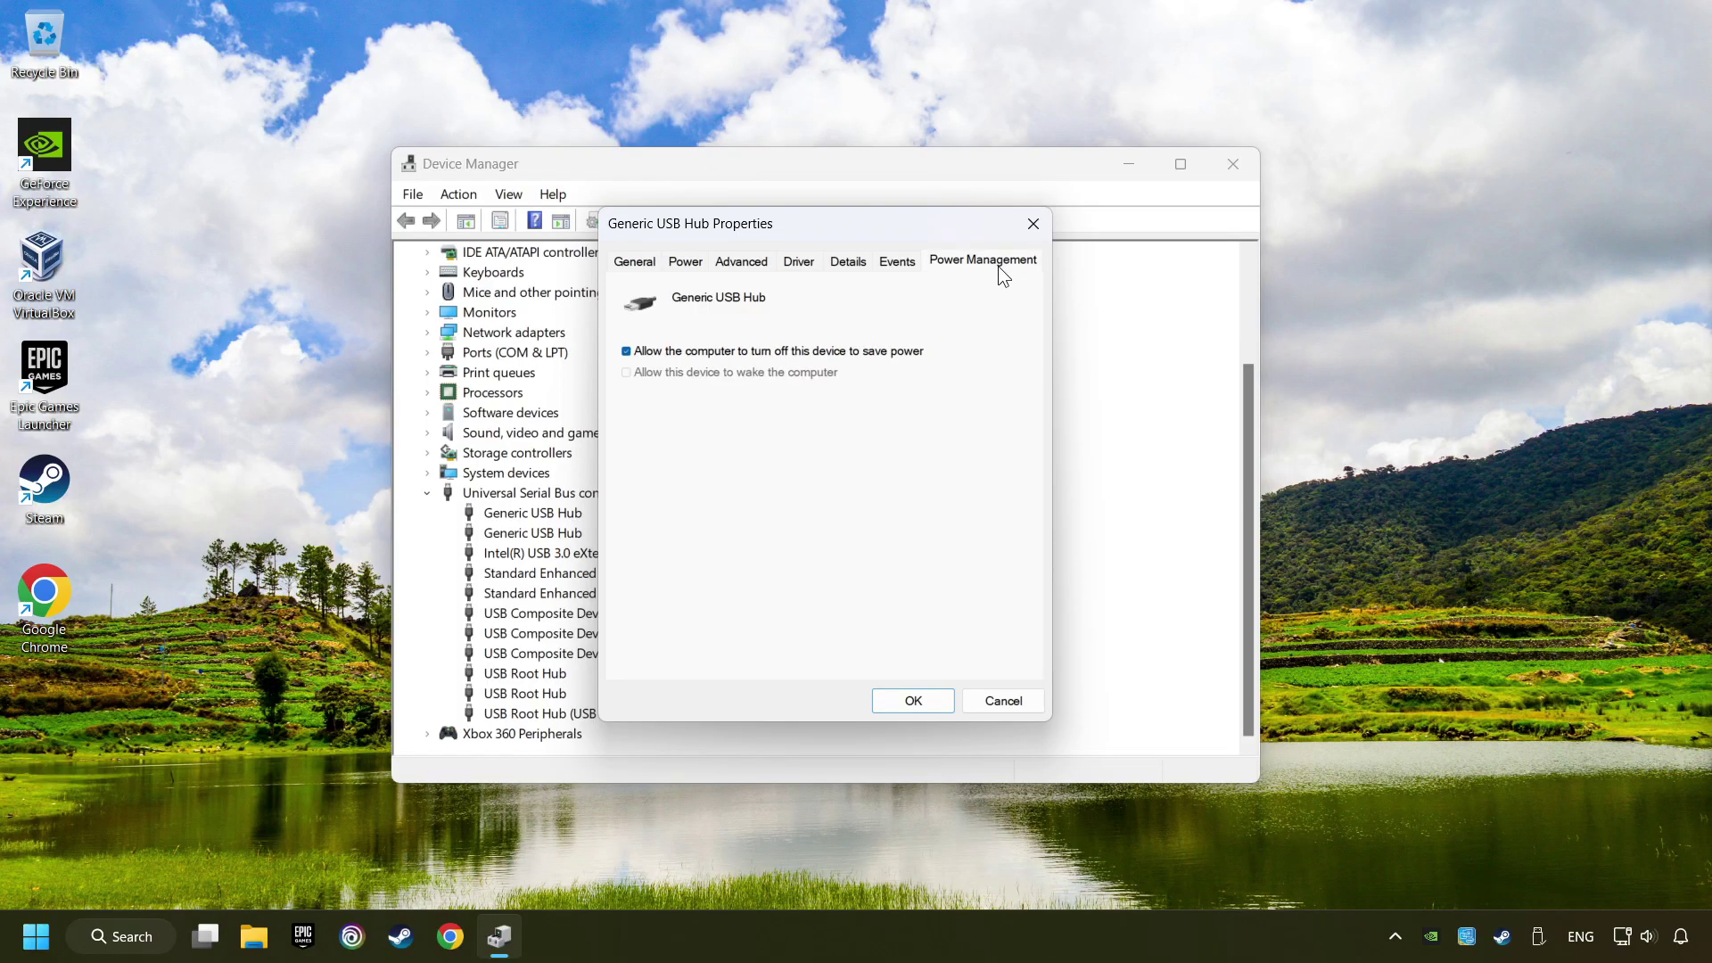
{"action": "left_click", "coordinate": [626, 351]}
{"action": "left_click", "coordinate": [915, 702]}
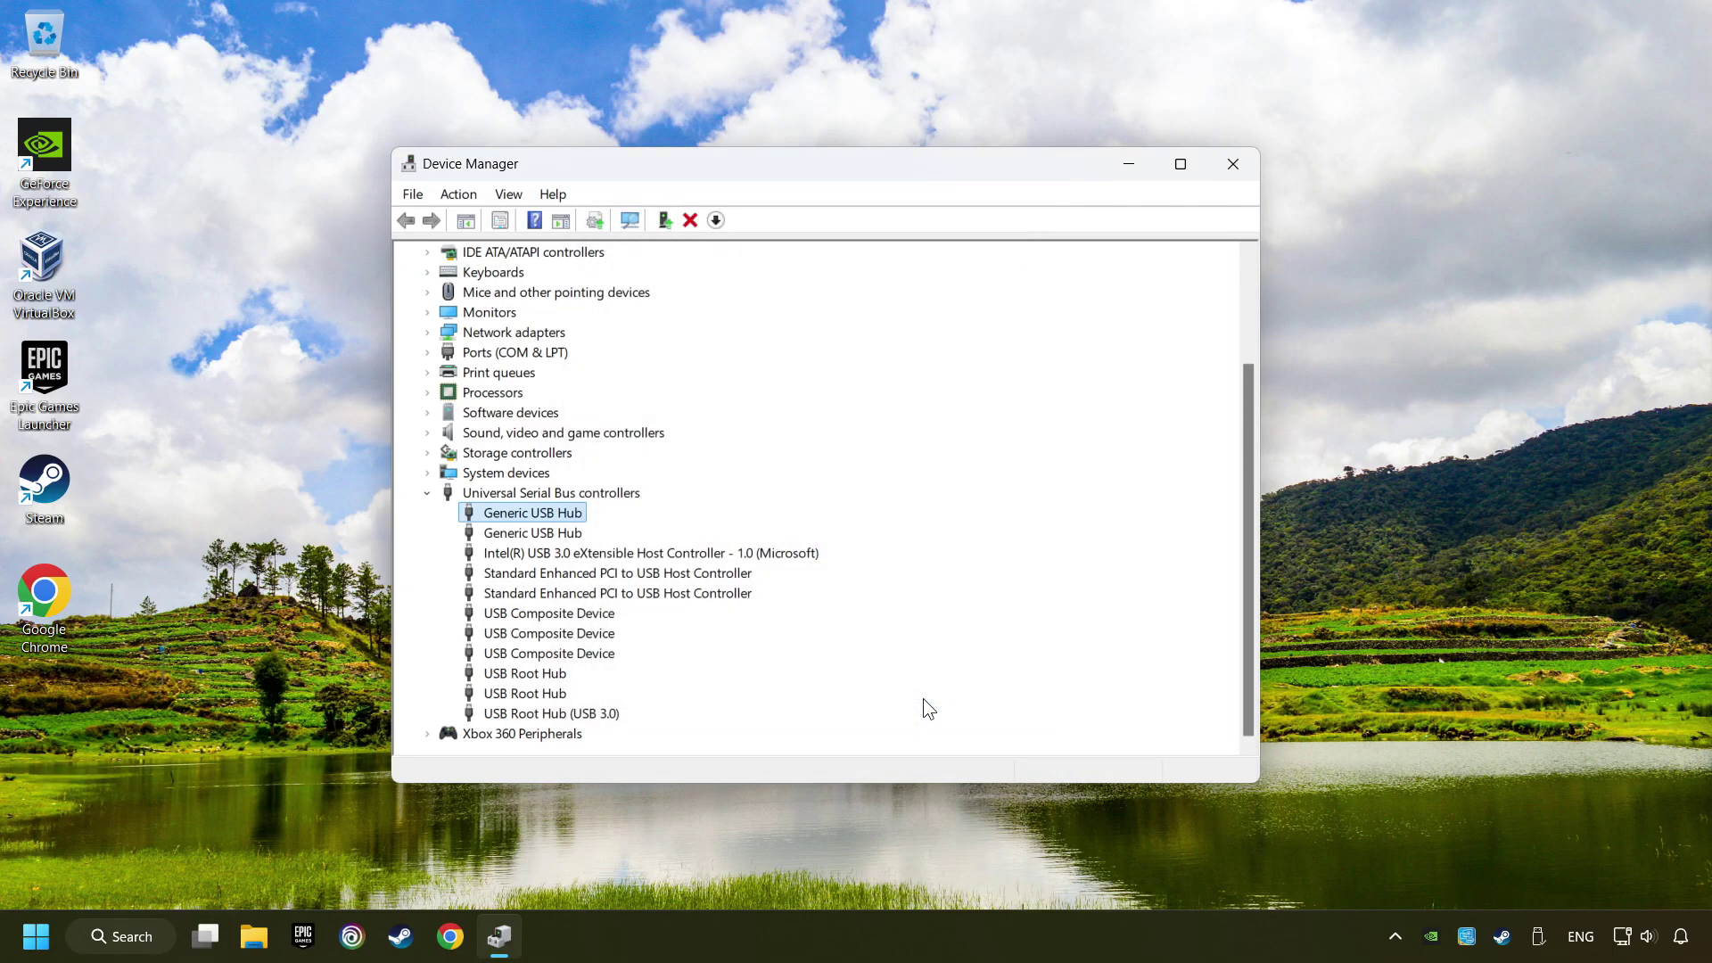
{"action": "left_click", "coordinate": [1234, 164]}
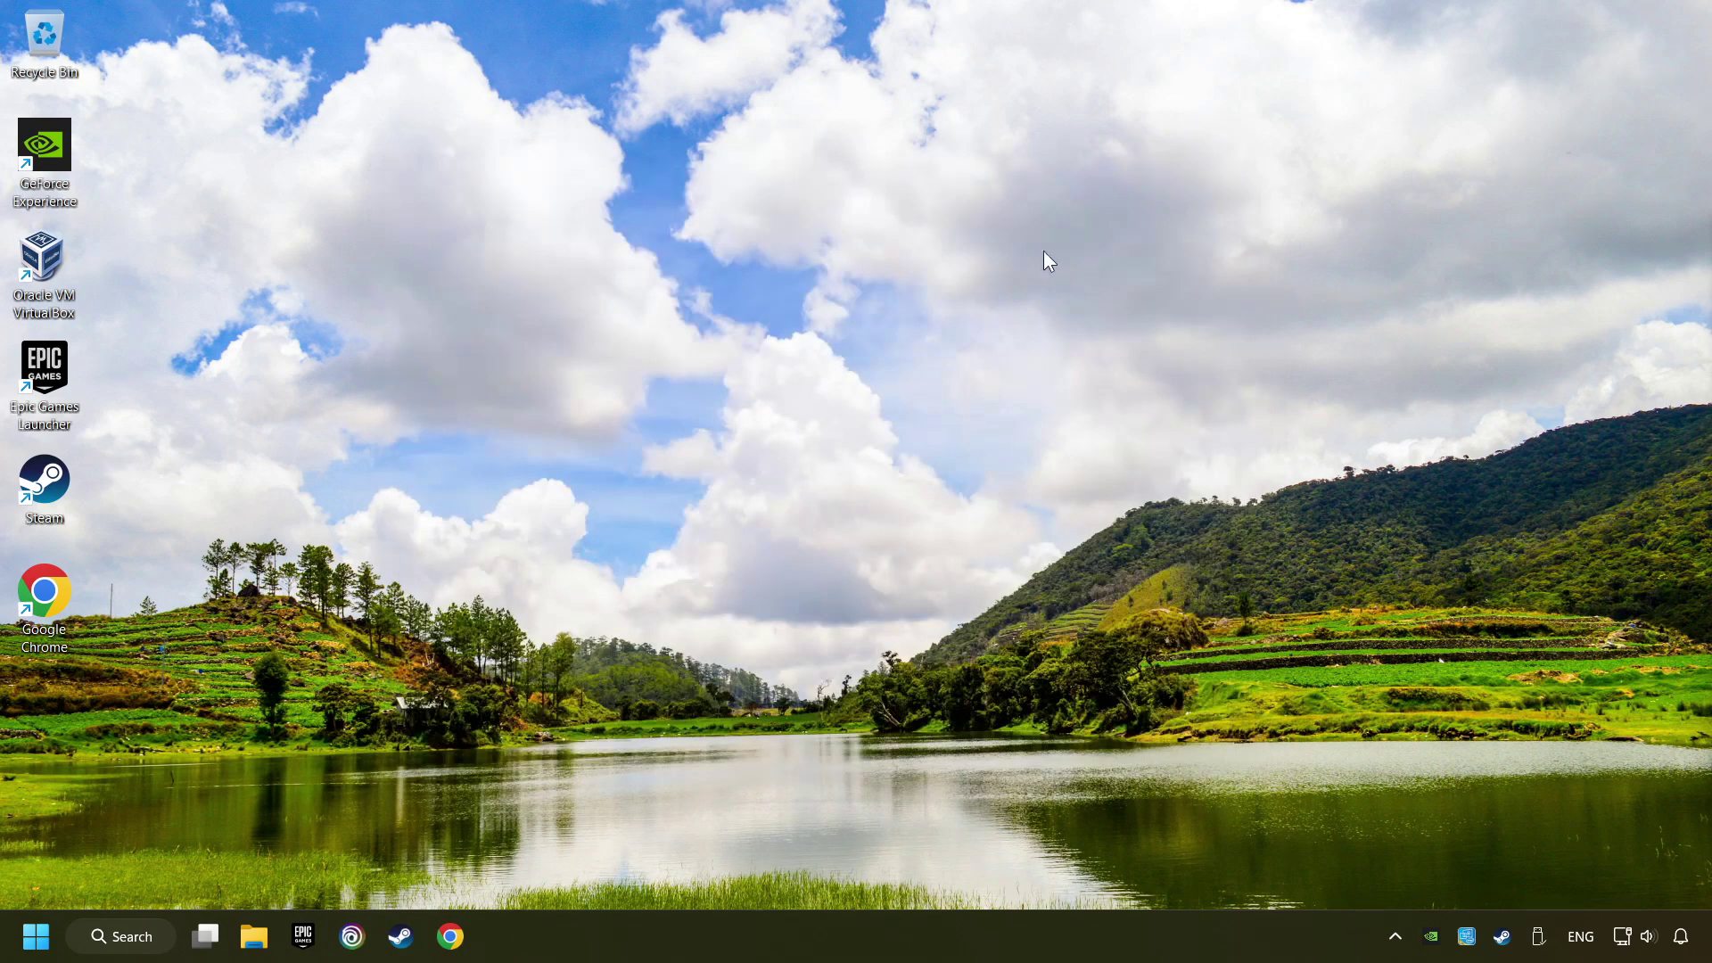
Search for 'controllers' and open Set up USB game controllers
{"action": "left_click", "coordinate": [126, 935]}
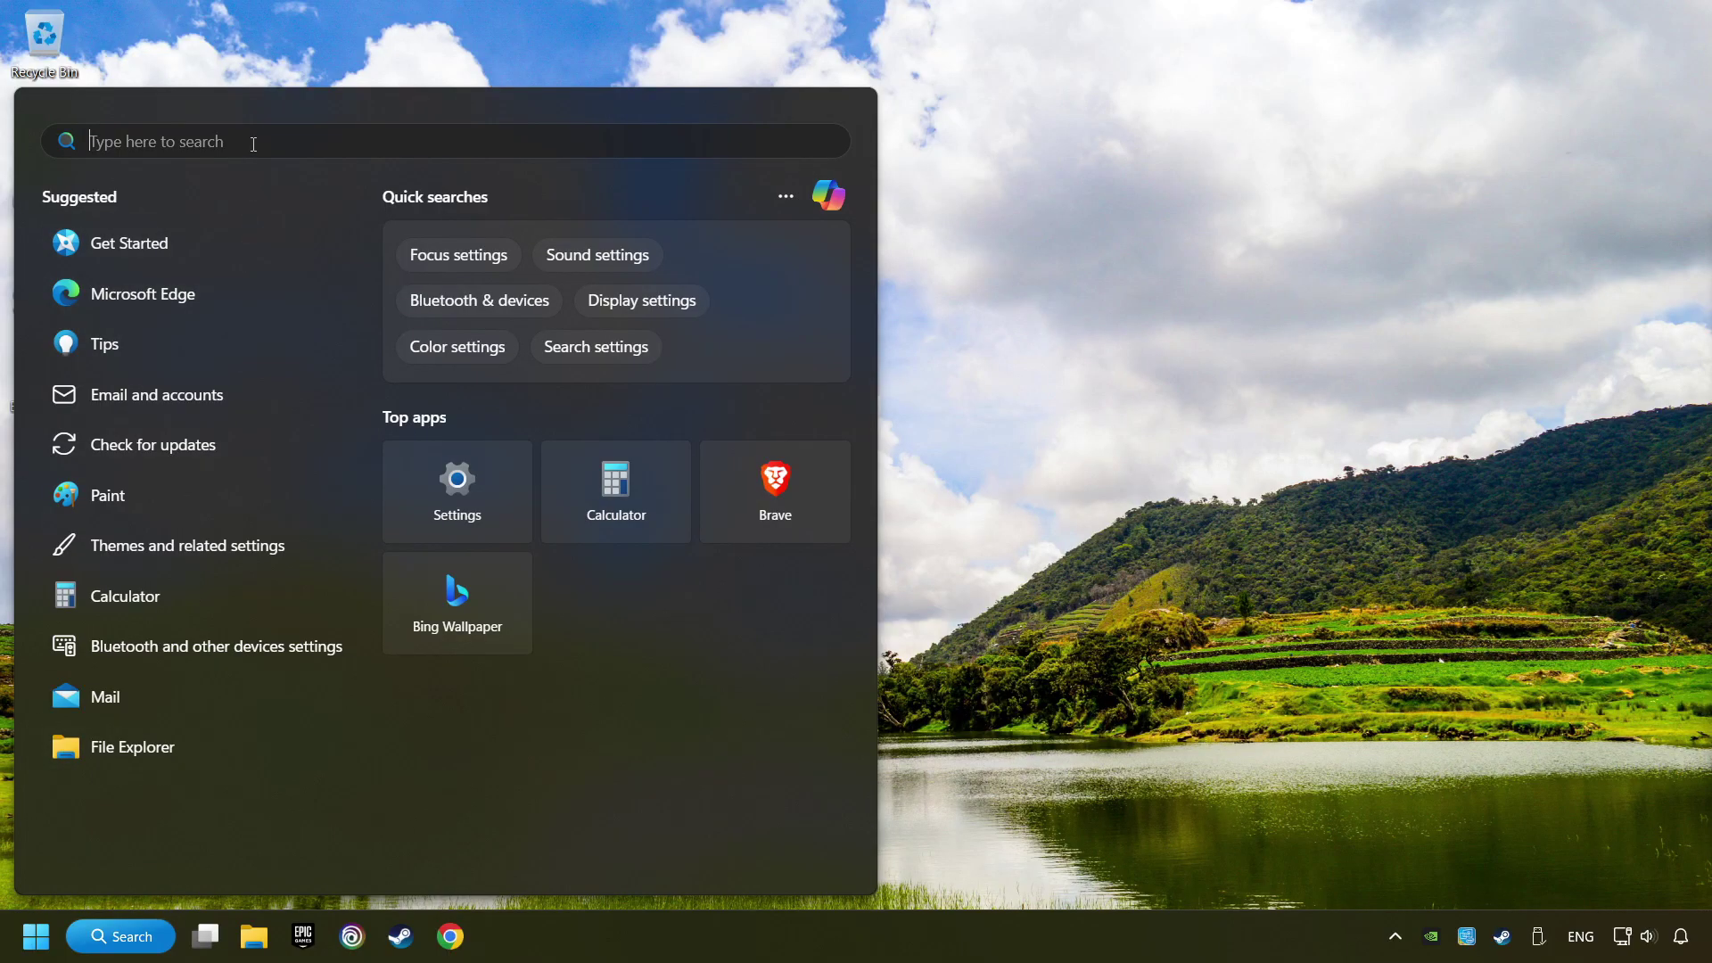
{"action": "type", "text": "controlle"}
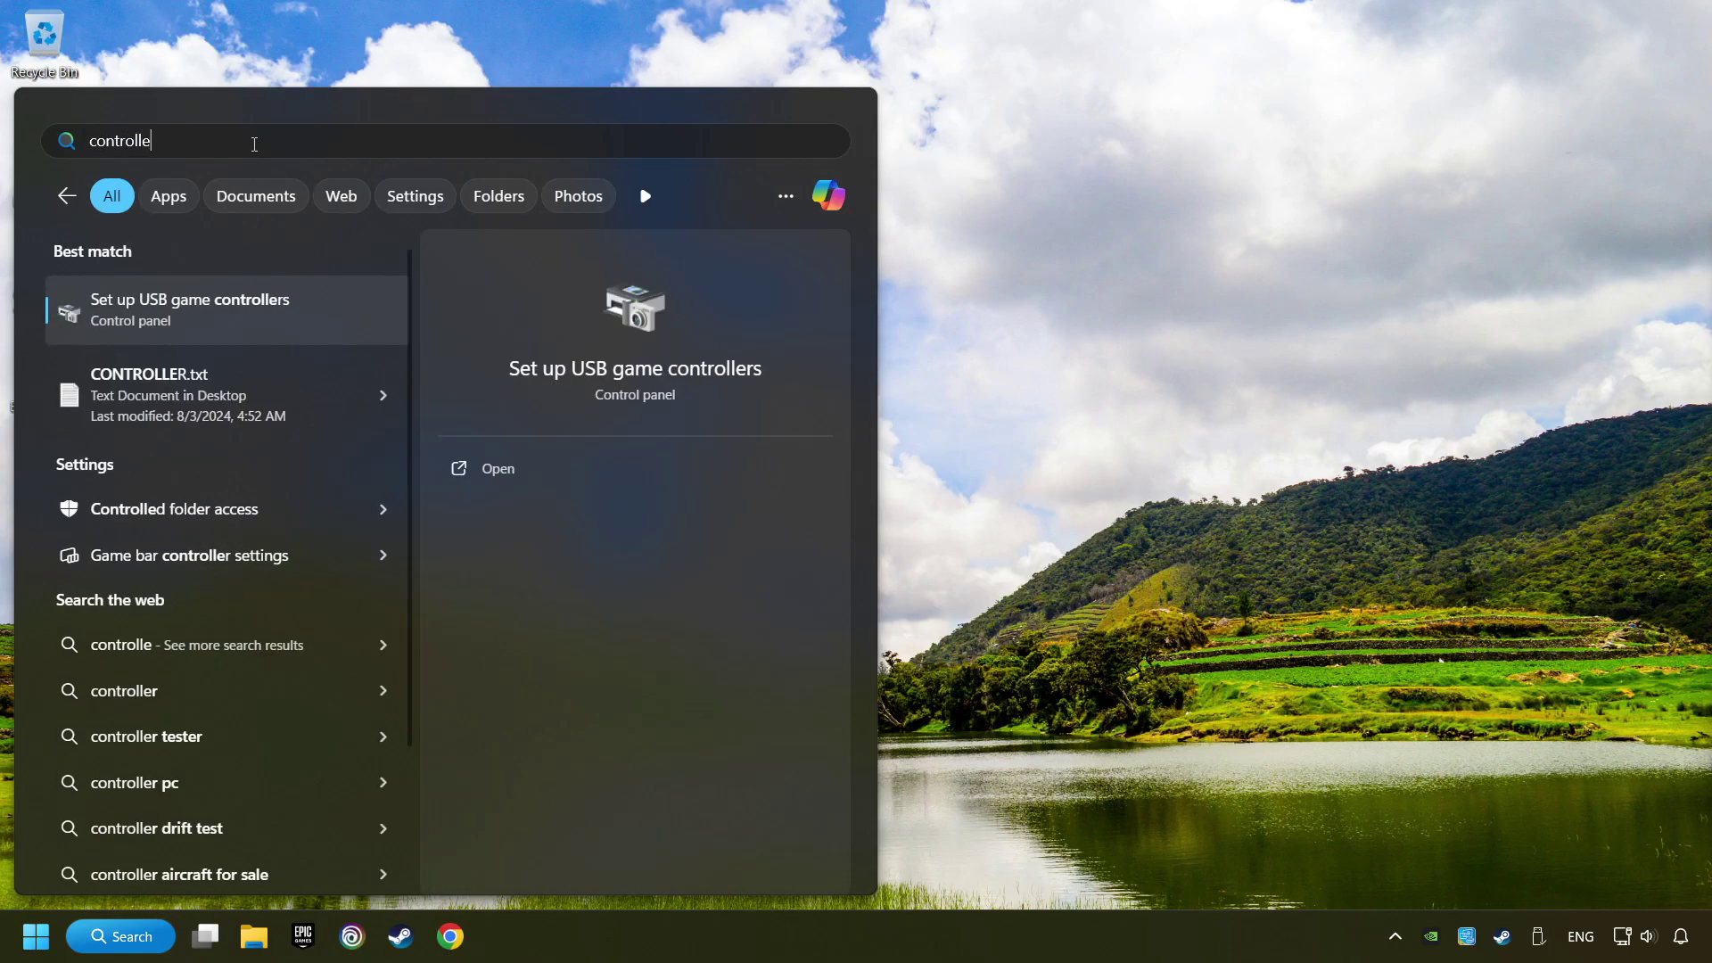
{"action": "type", "text": "rs"}
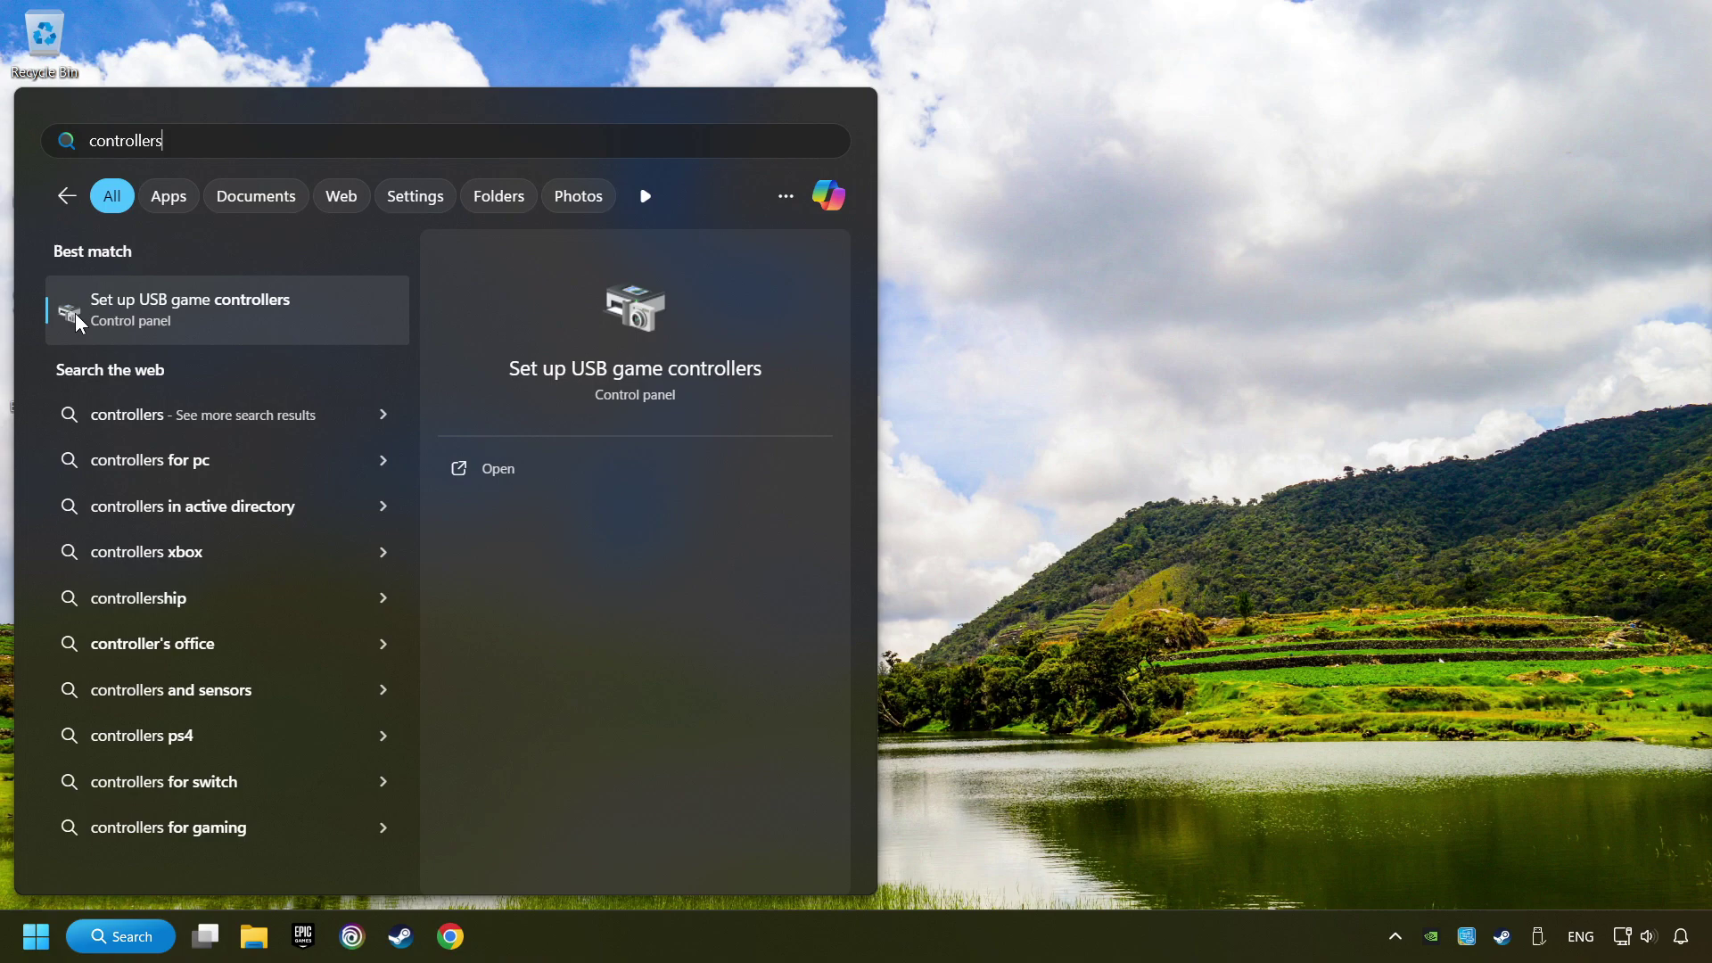
{"action": "left_click", "coordinate": [358, 312]}
Reset the XBOX 360 controller's calibration to default and start the calibration wizard
{"action": "left_click_drag", "start_coordinate": [355, 210], "coordinate": [777, 295]}
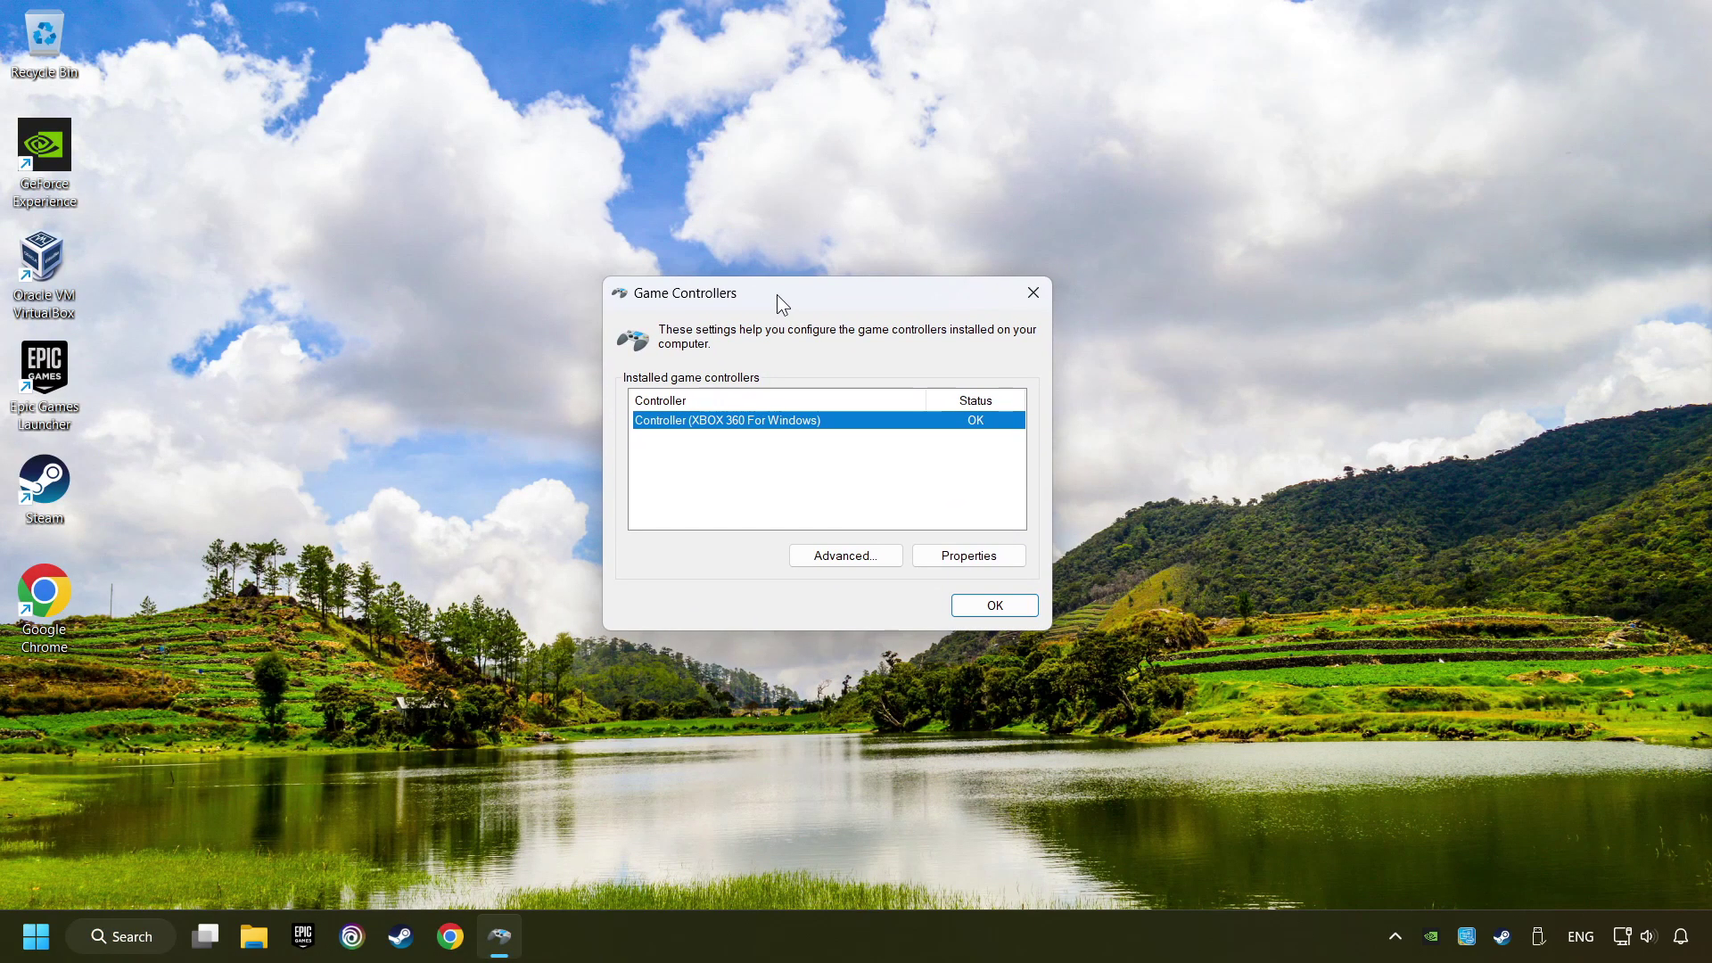
{"action": "left_click", "coordinate": [993, 562]}
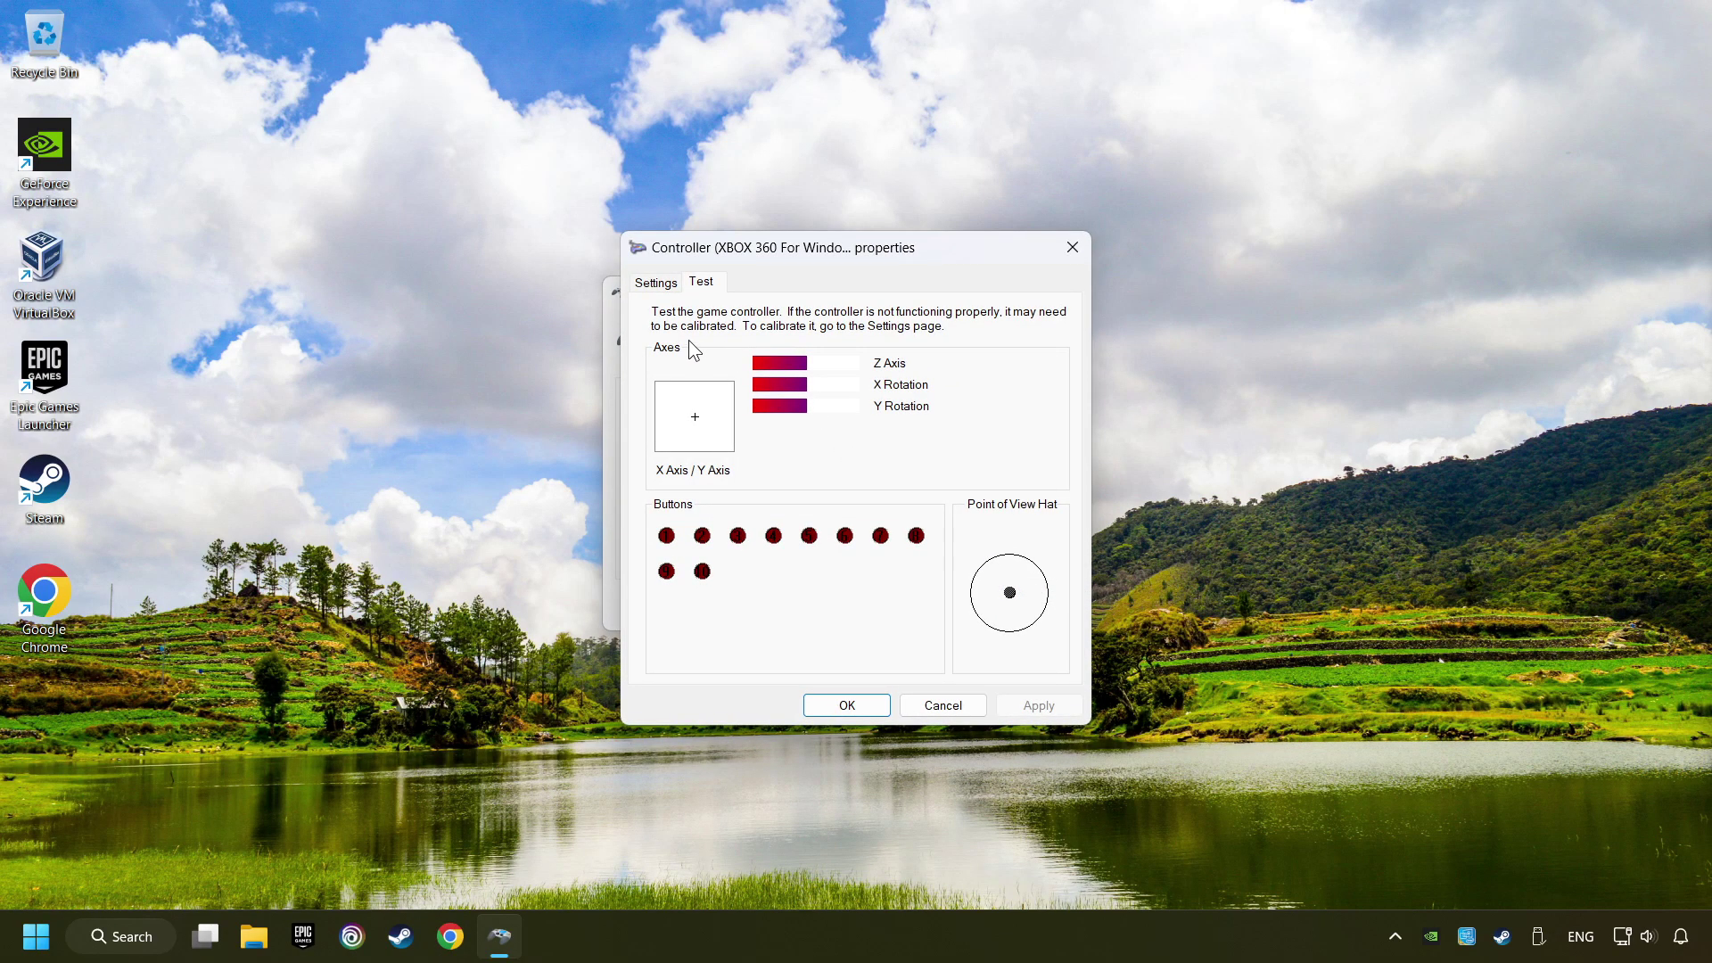
{"action": "left_click", "coordinate": [658, 284]}
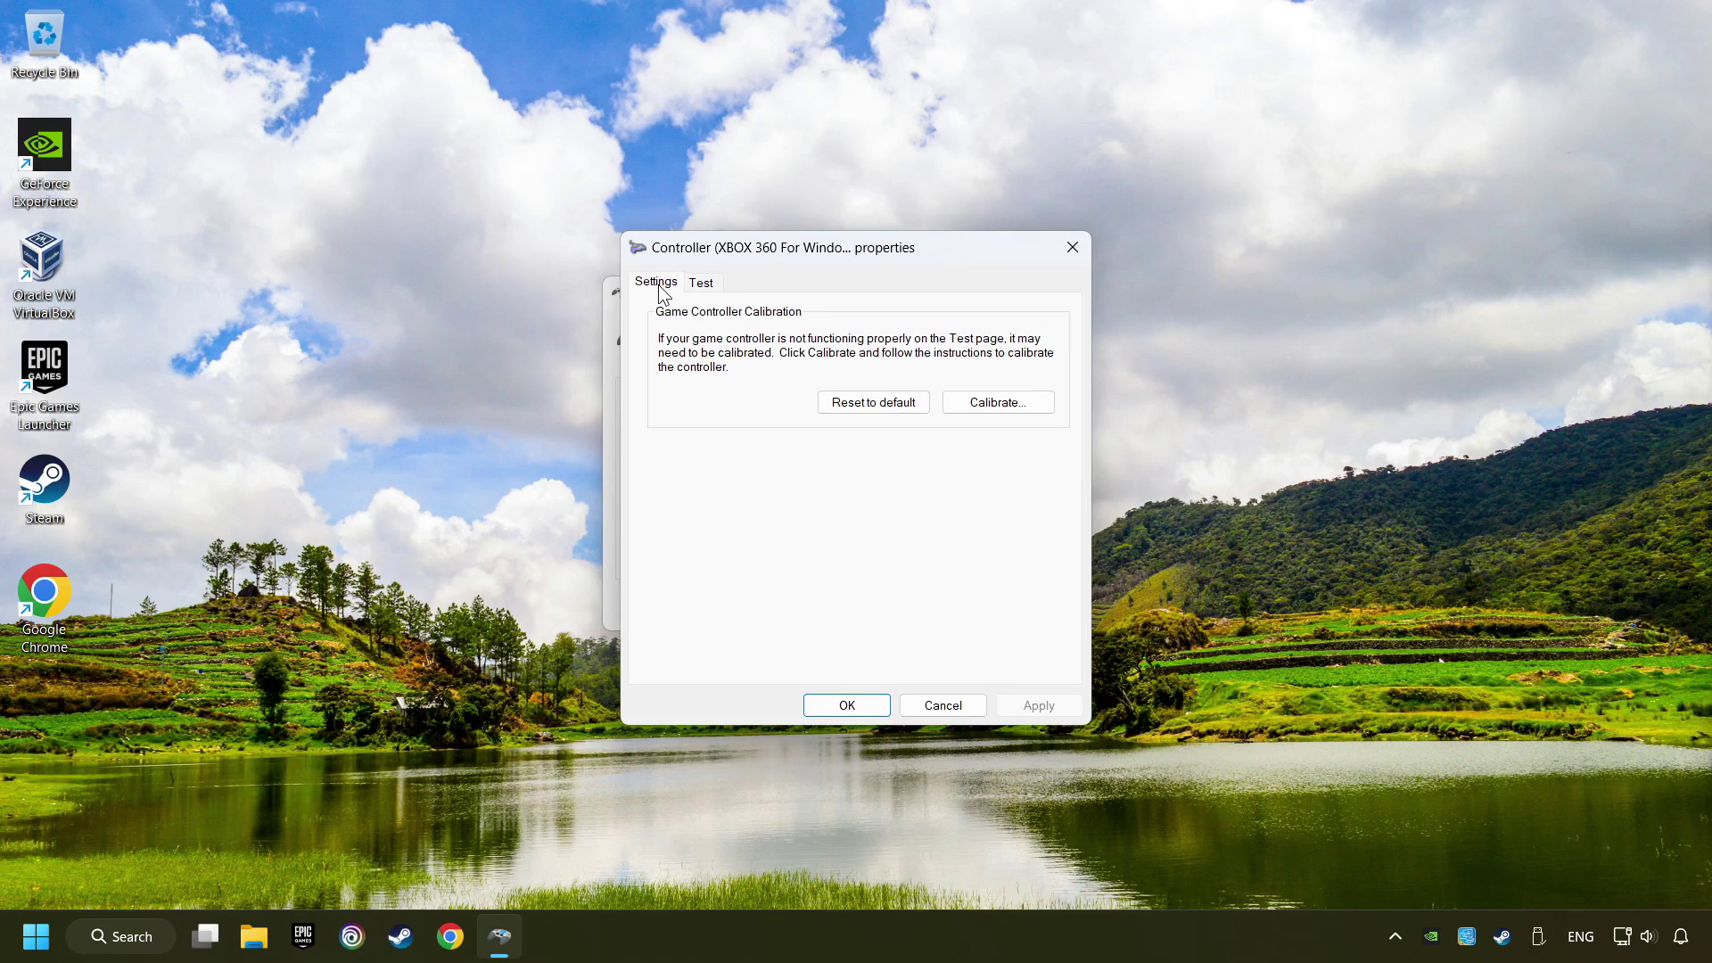
{"action": "left_click", "coordinate": [863, 402]}
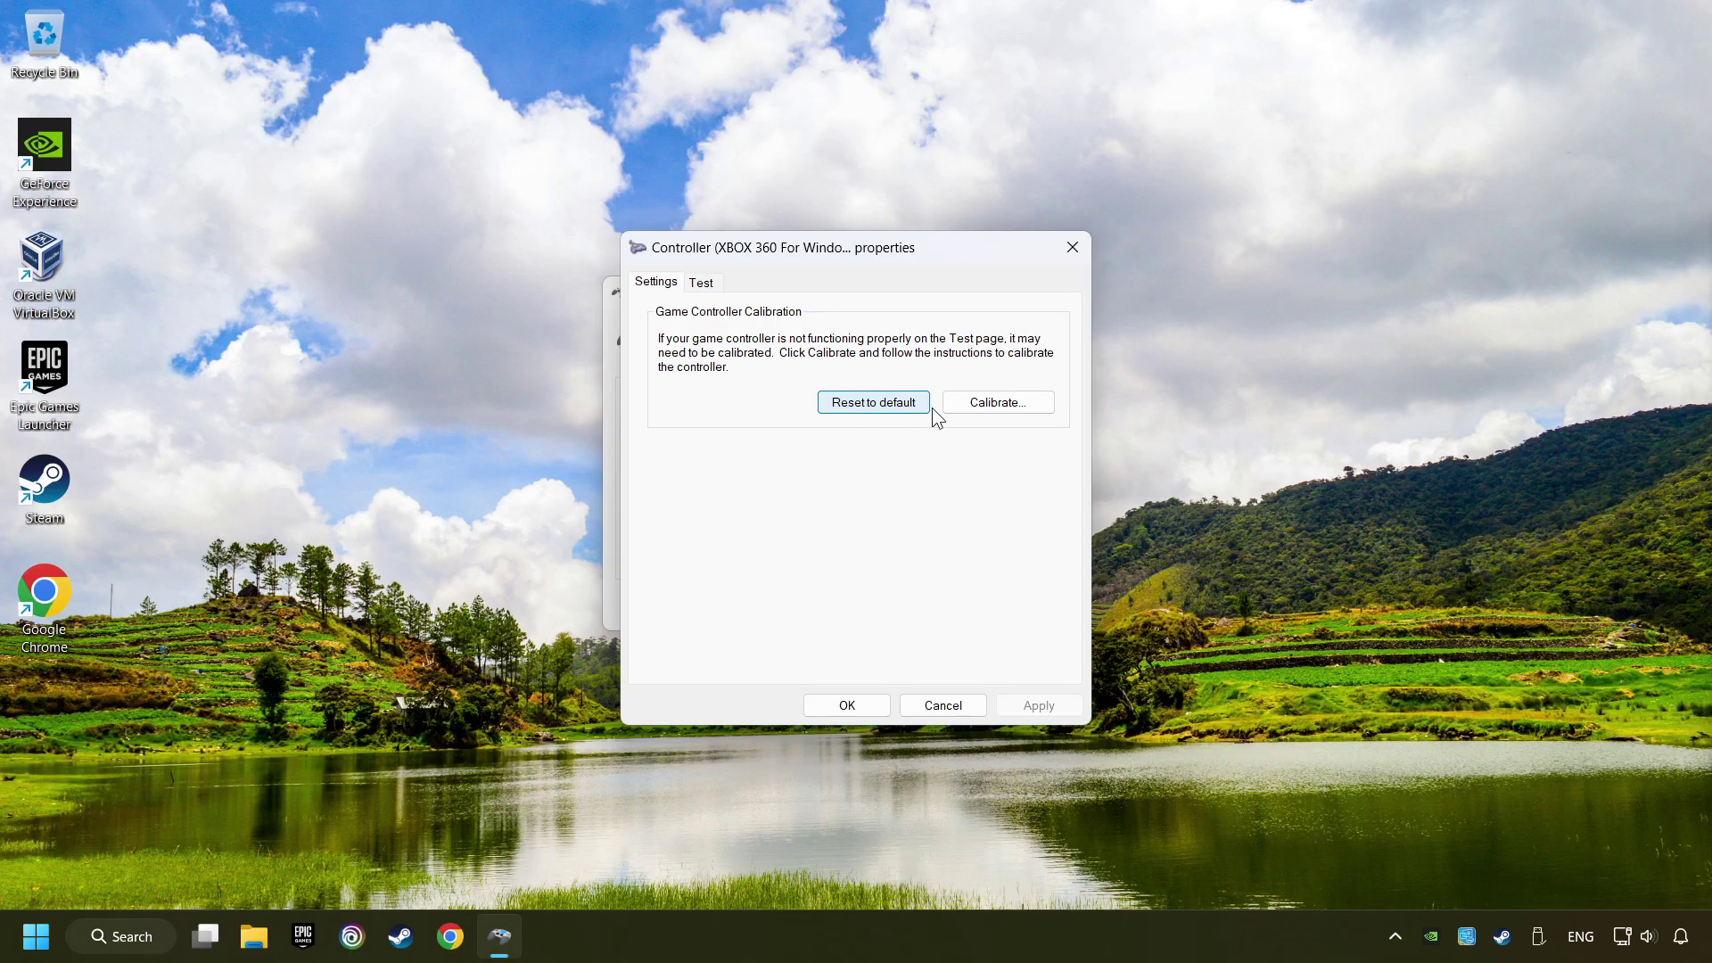
{"action": "left_click", "coordinate": [1003, 408]}
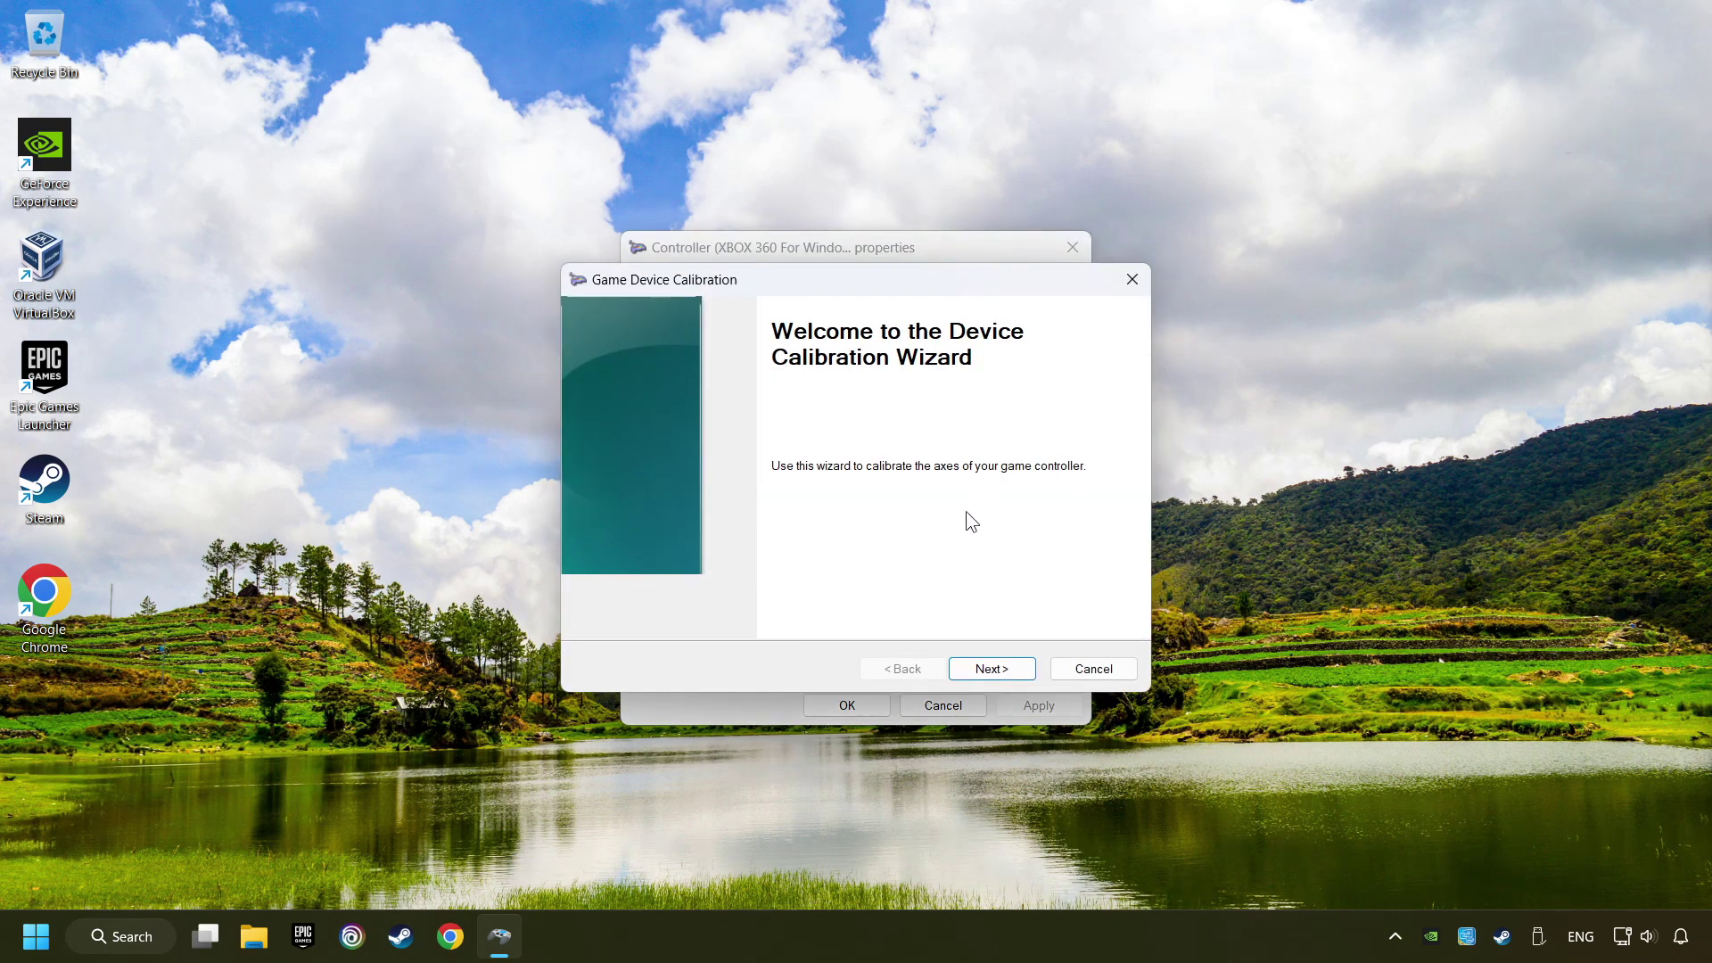
Calibrate every axis through Z, X Rotation and Y Rotation, then apply it and close all dialogs
{"action": "left_click", "coordinate": [1002, 672]}
{"action": "left_click", "coordinate": [992, 668]}
{"action": "left_click", "coordinate": [991, 668]}
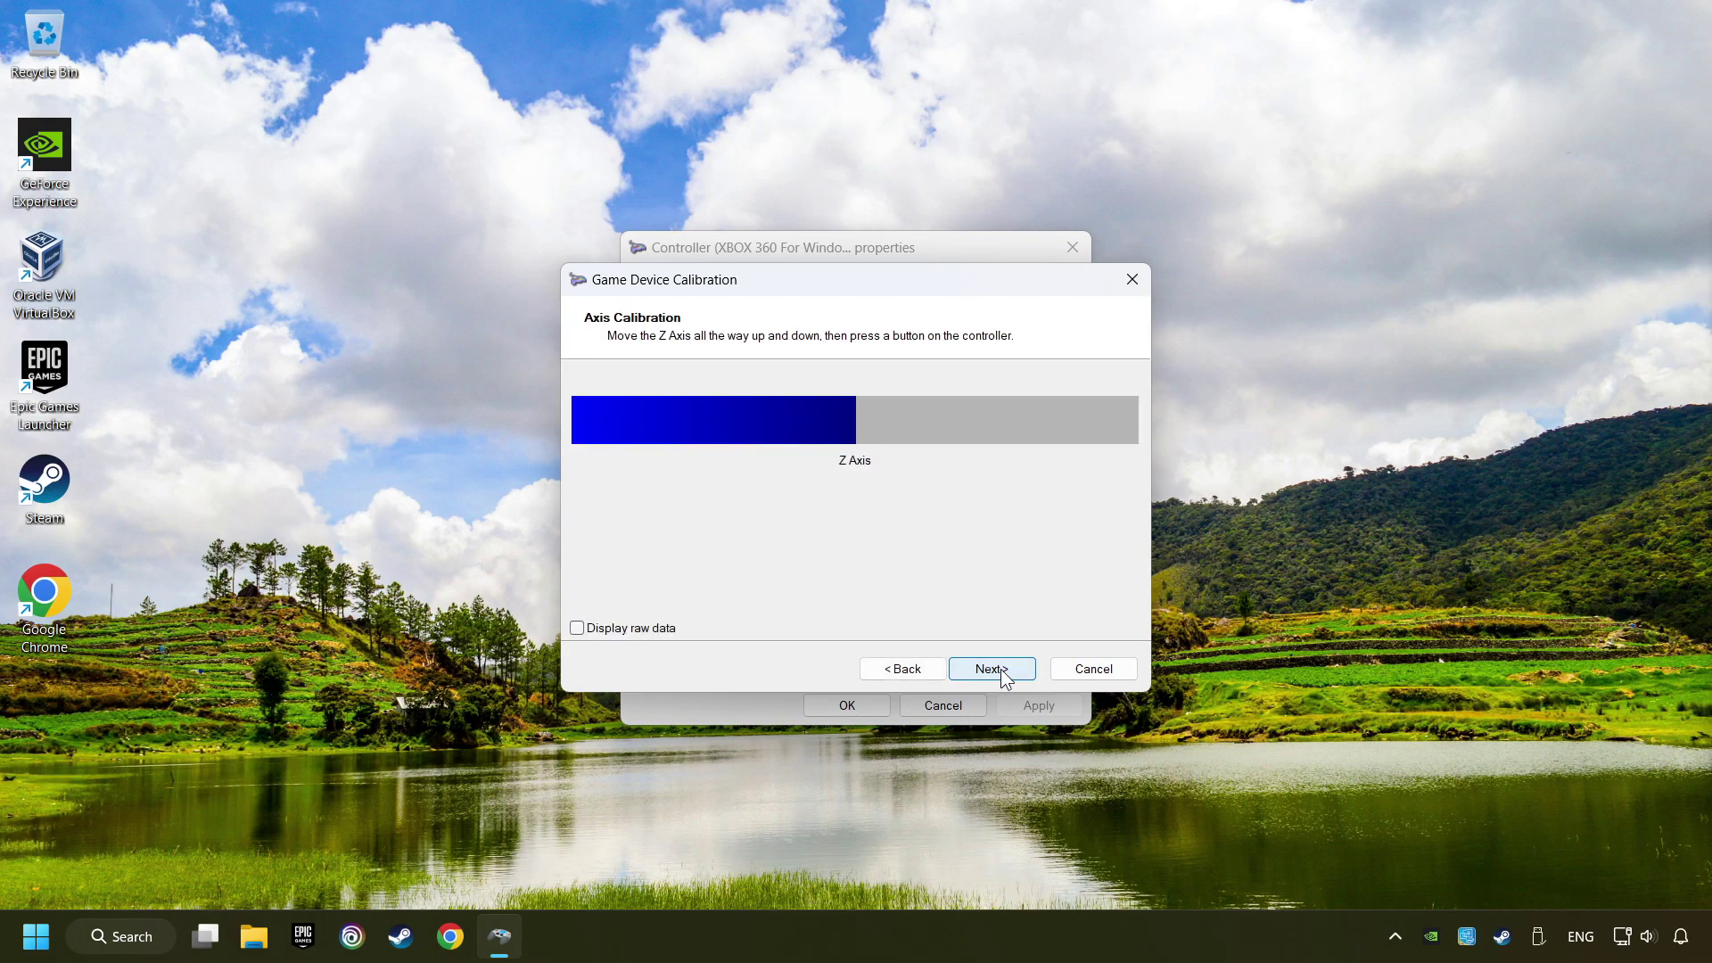
{"action": "left_click", "coordinate": [1003, 670]}
{"action": "left_click", "coordinate": [1003, 670]}
{"action": "left_click", "coordinate": [1003, 670]}
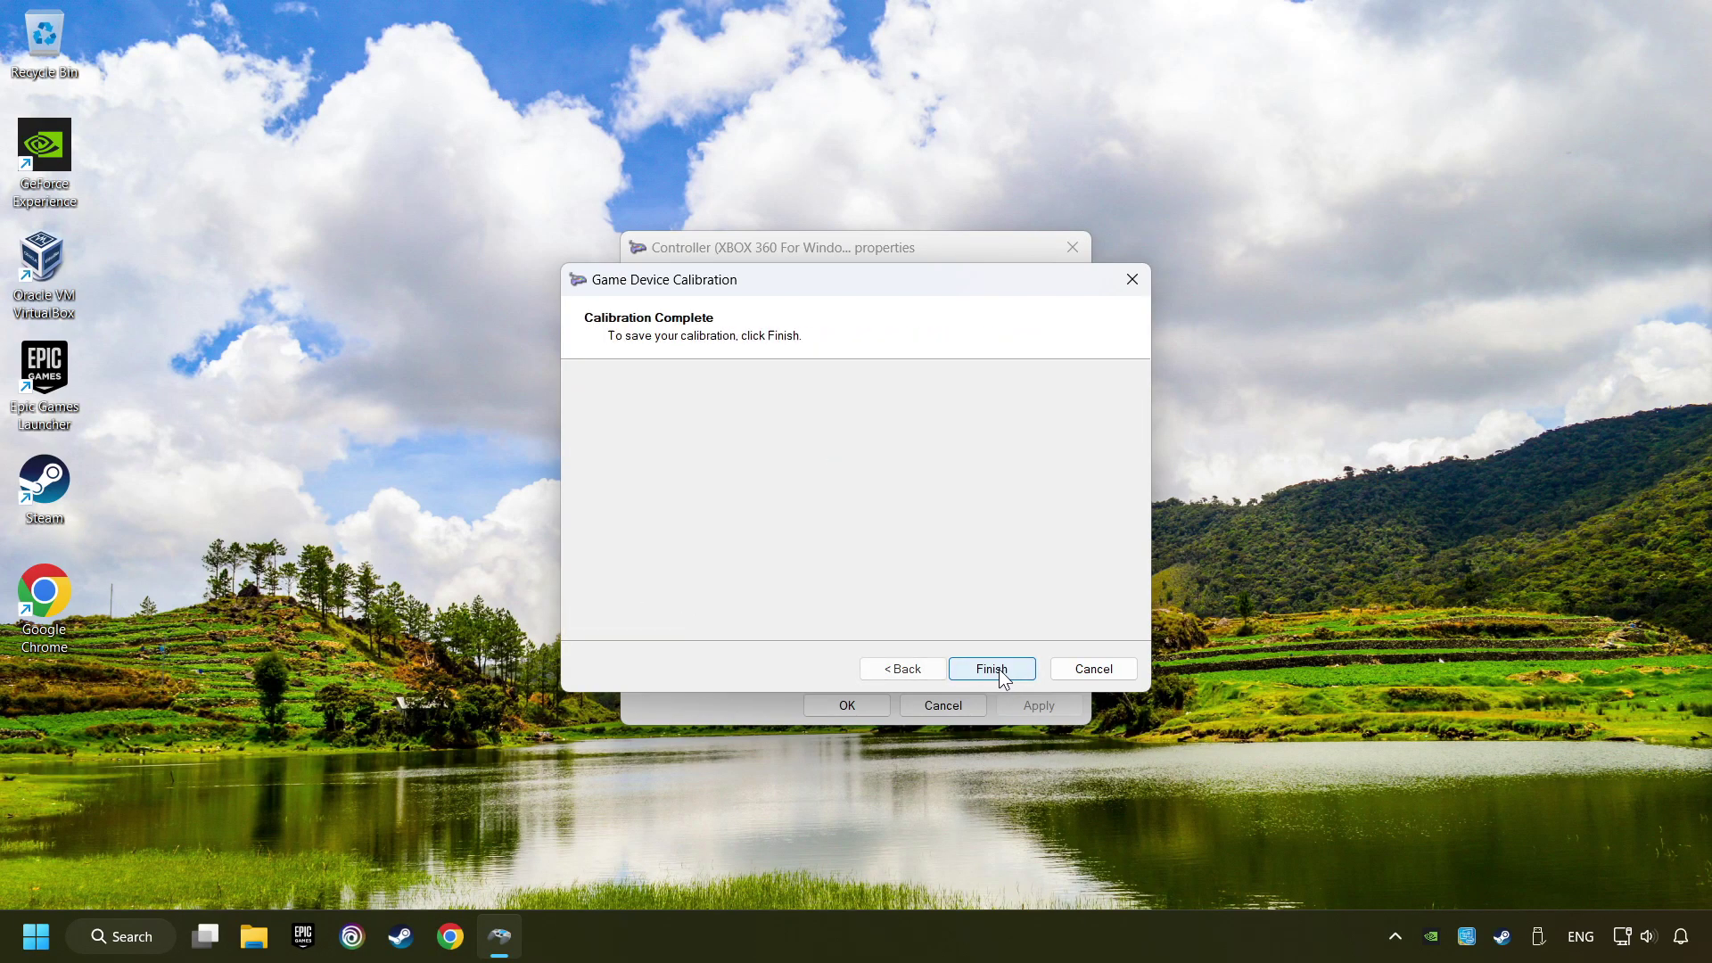
{"action": "left_click", "coordinate": [992, 667]}
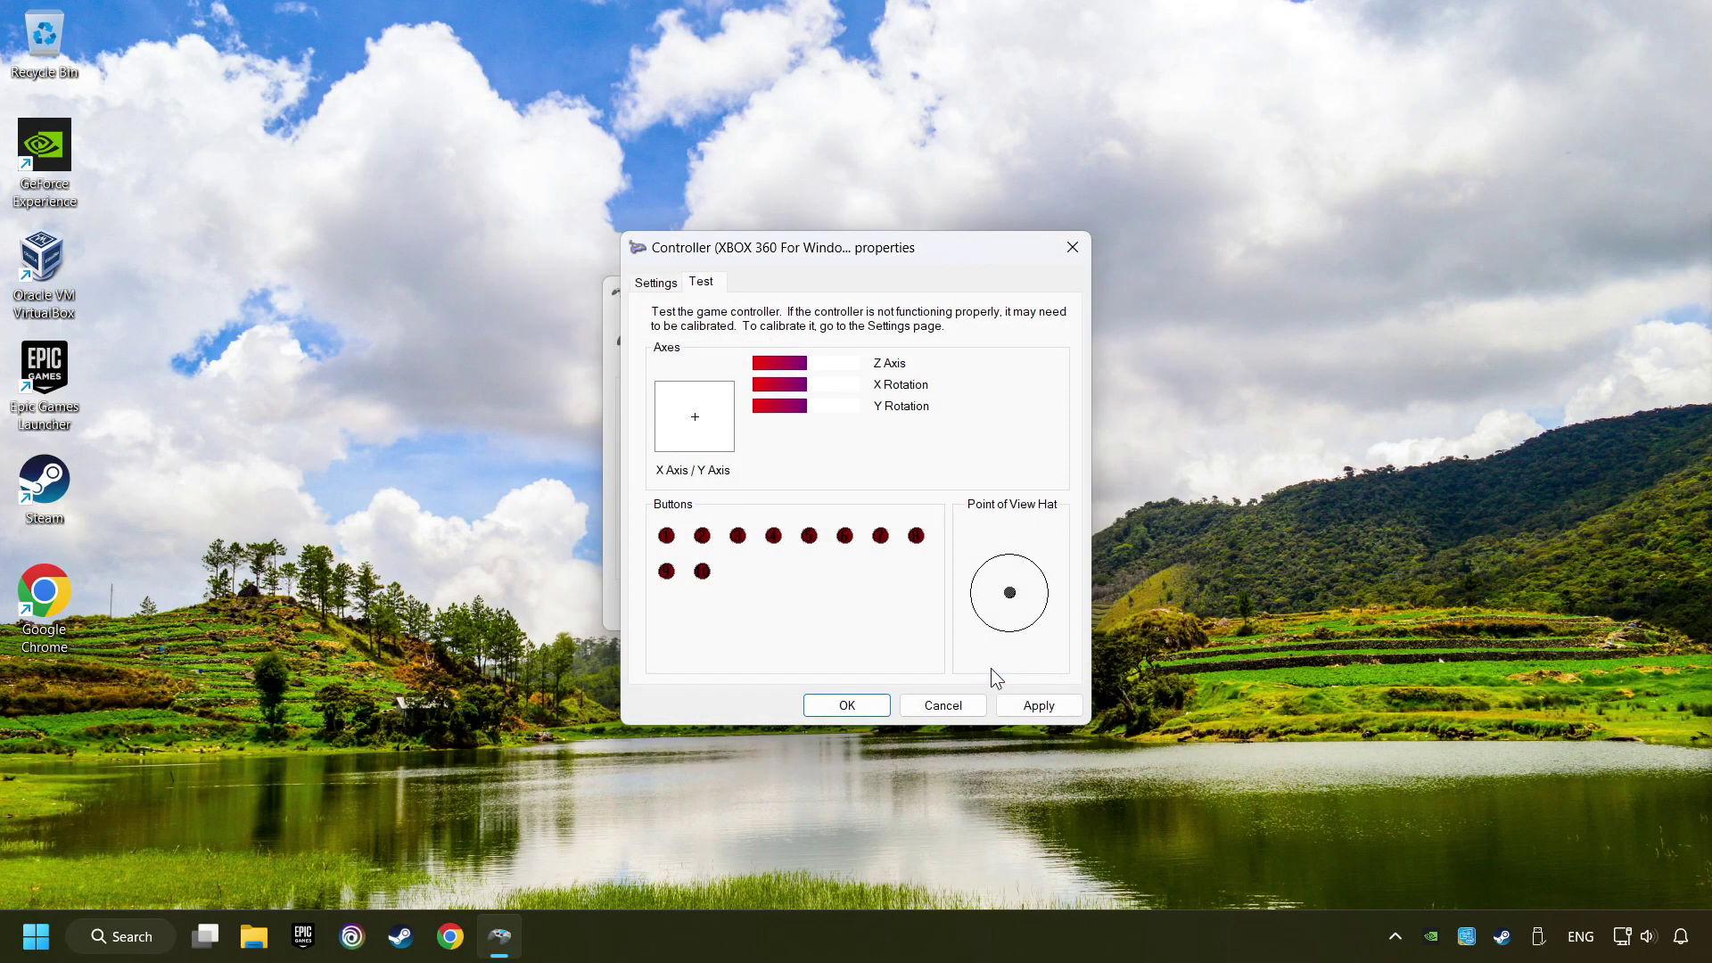
{"action": "left_click", "coordinate": [1034, 705]}
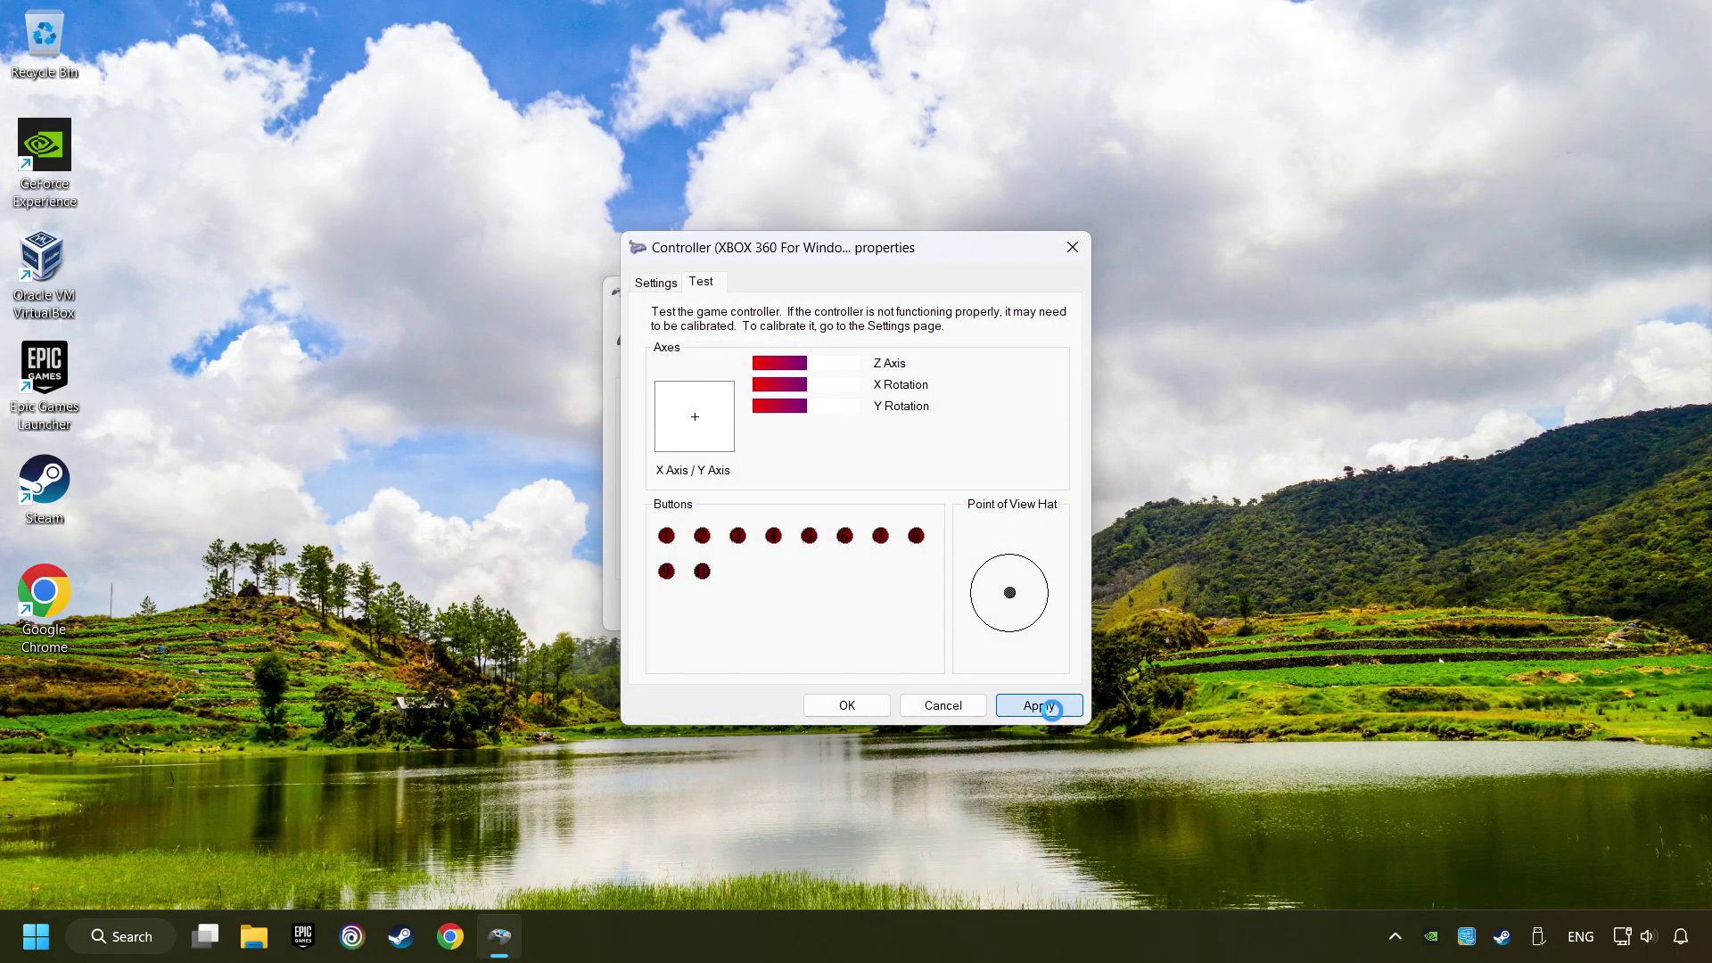
{"action": "left_click", "coordinate": [841, 707]}
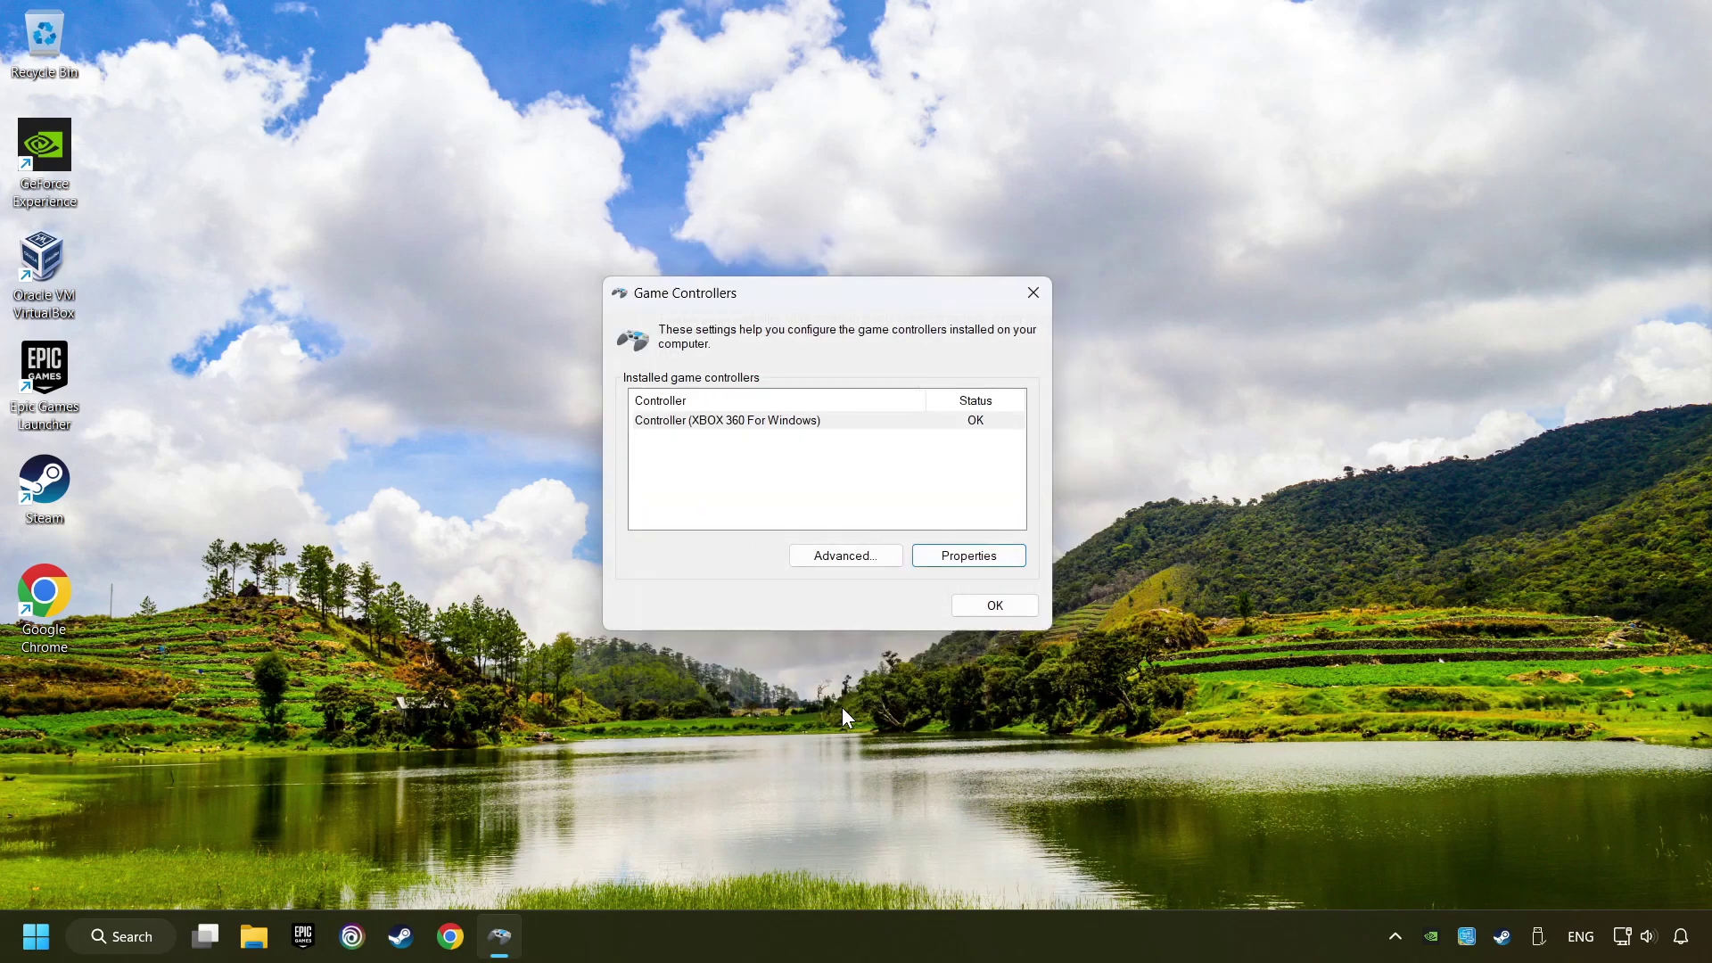
{"action": "left_click", "coordinate": [990, 606]}
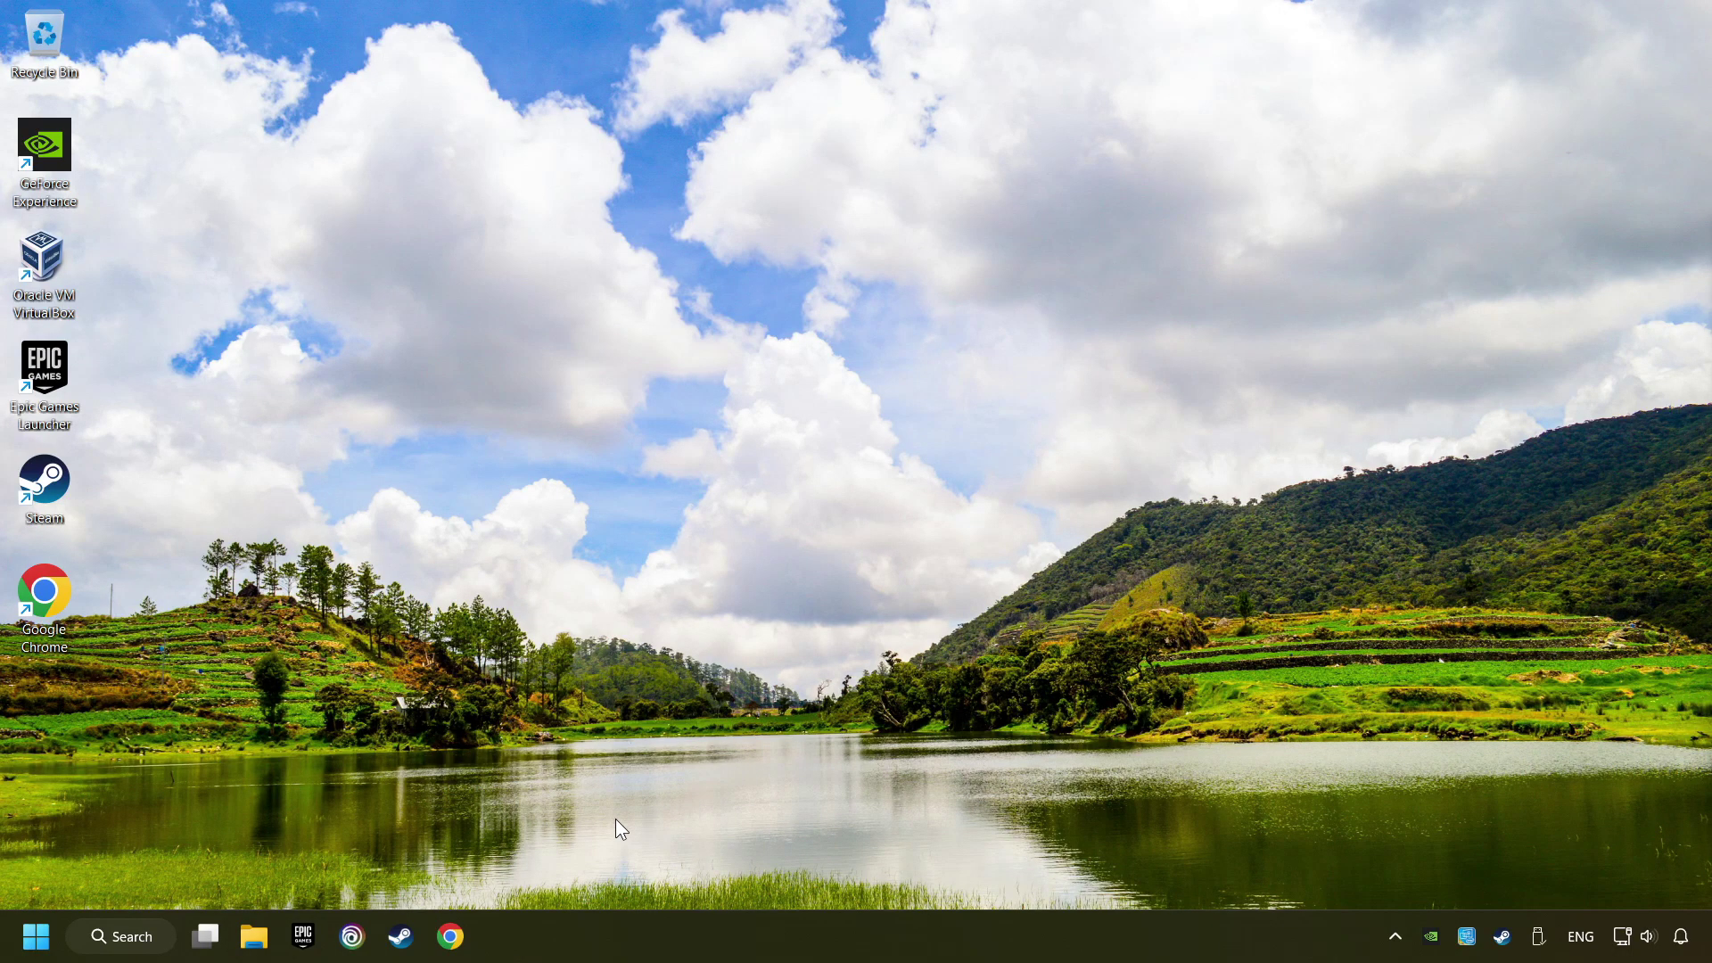
Launch Steam and go to the Controller page of Steam Settings
{"action": "left_click", "coordinate": [401, 935]}
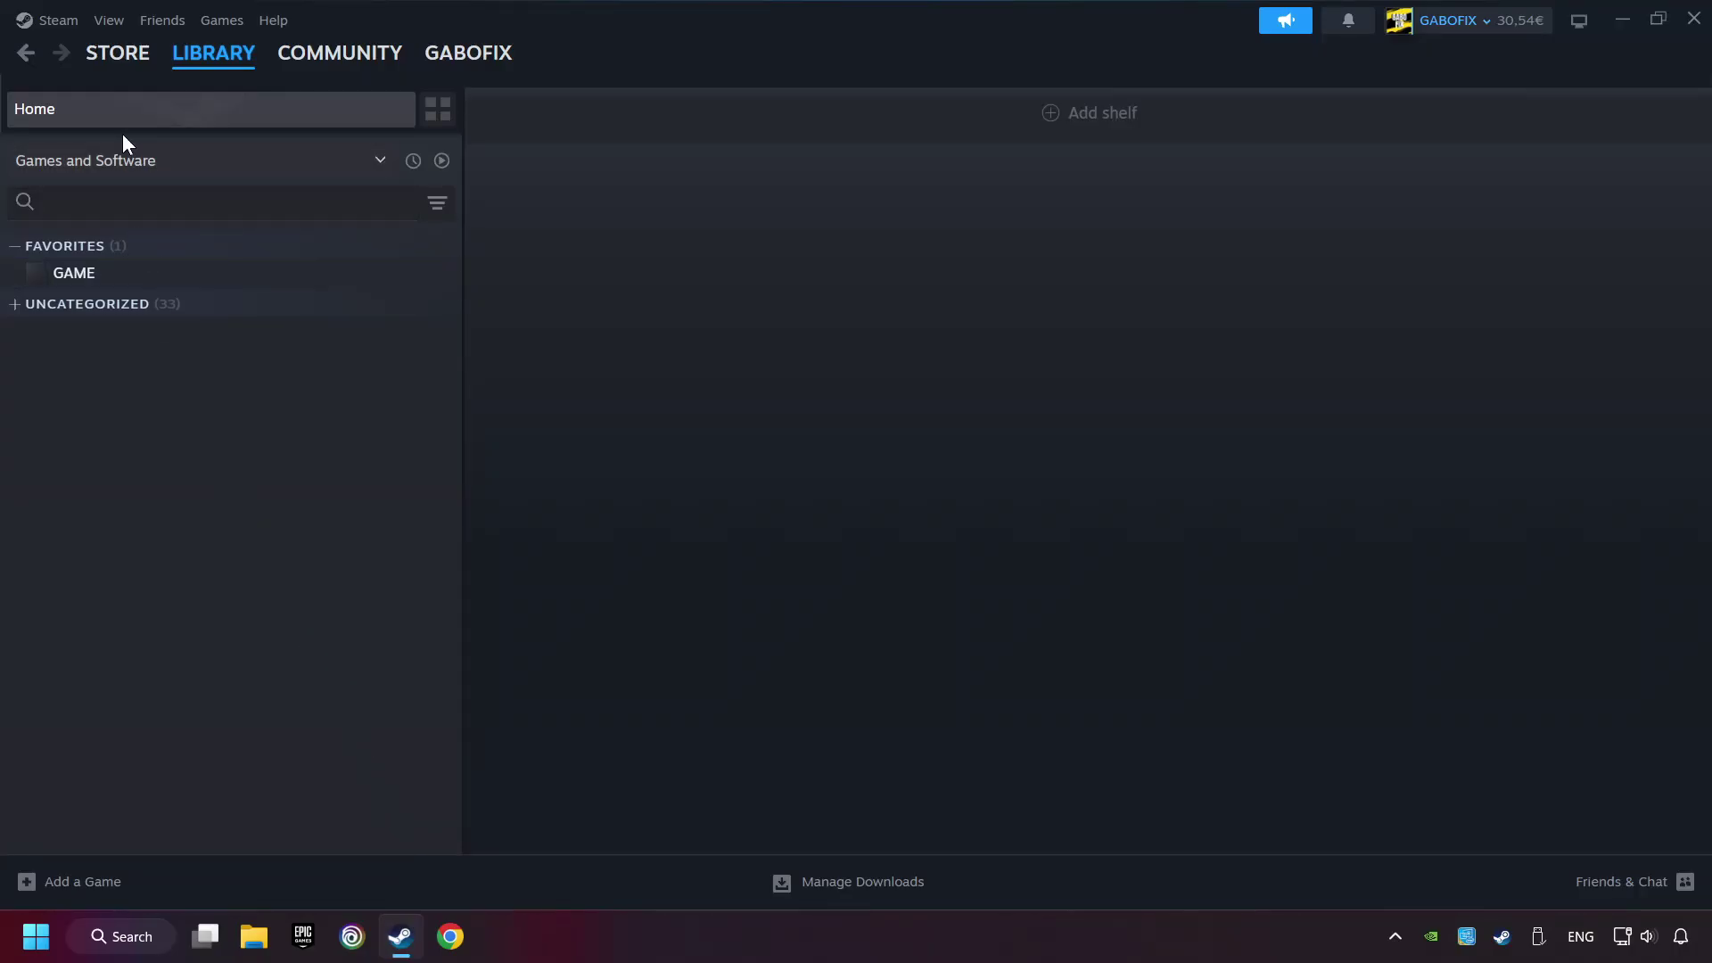
{"action": "left_click", "coordinate": [67, 29]}
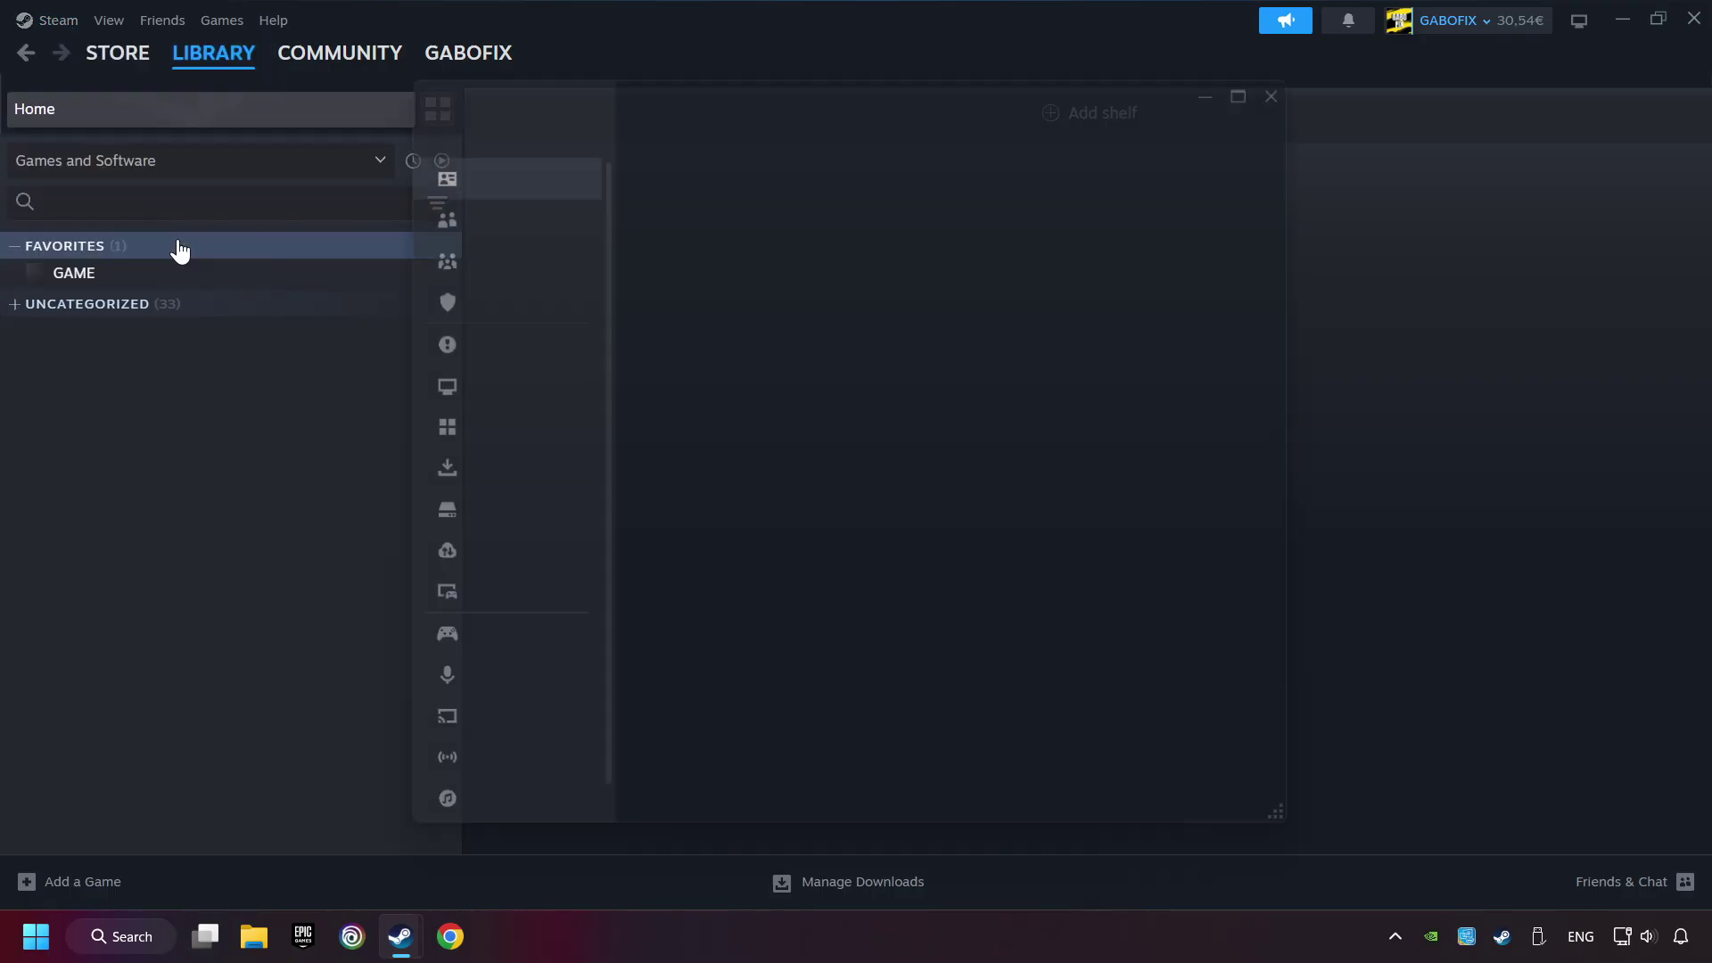
{"action": "scroll", "coordinate": [473, 526], "scroll_direction": "down", "scroll_amount": 1}
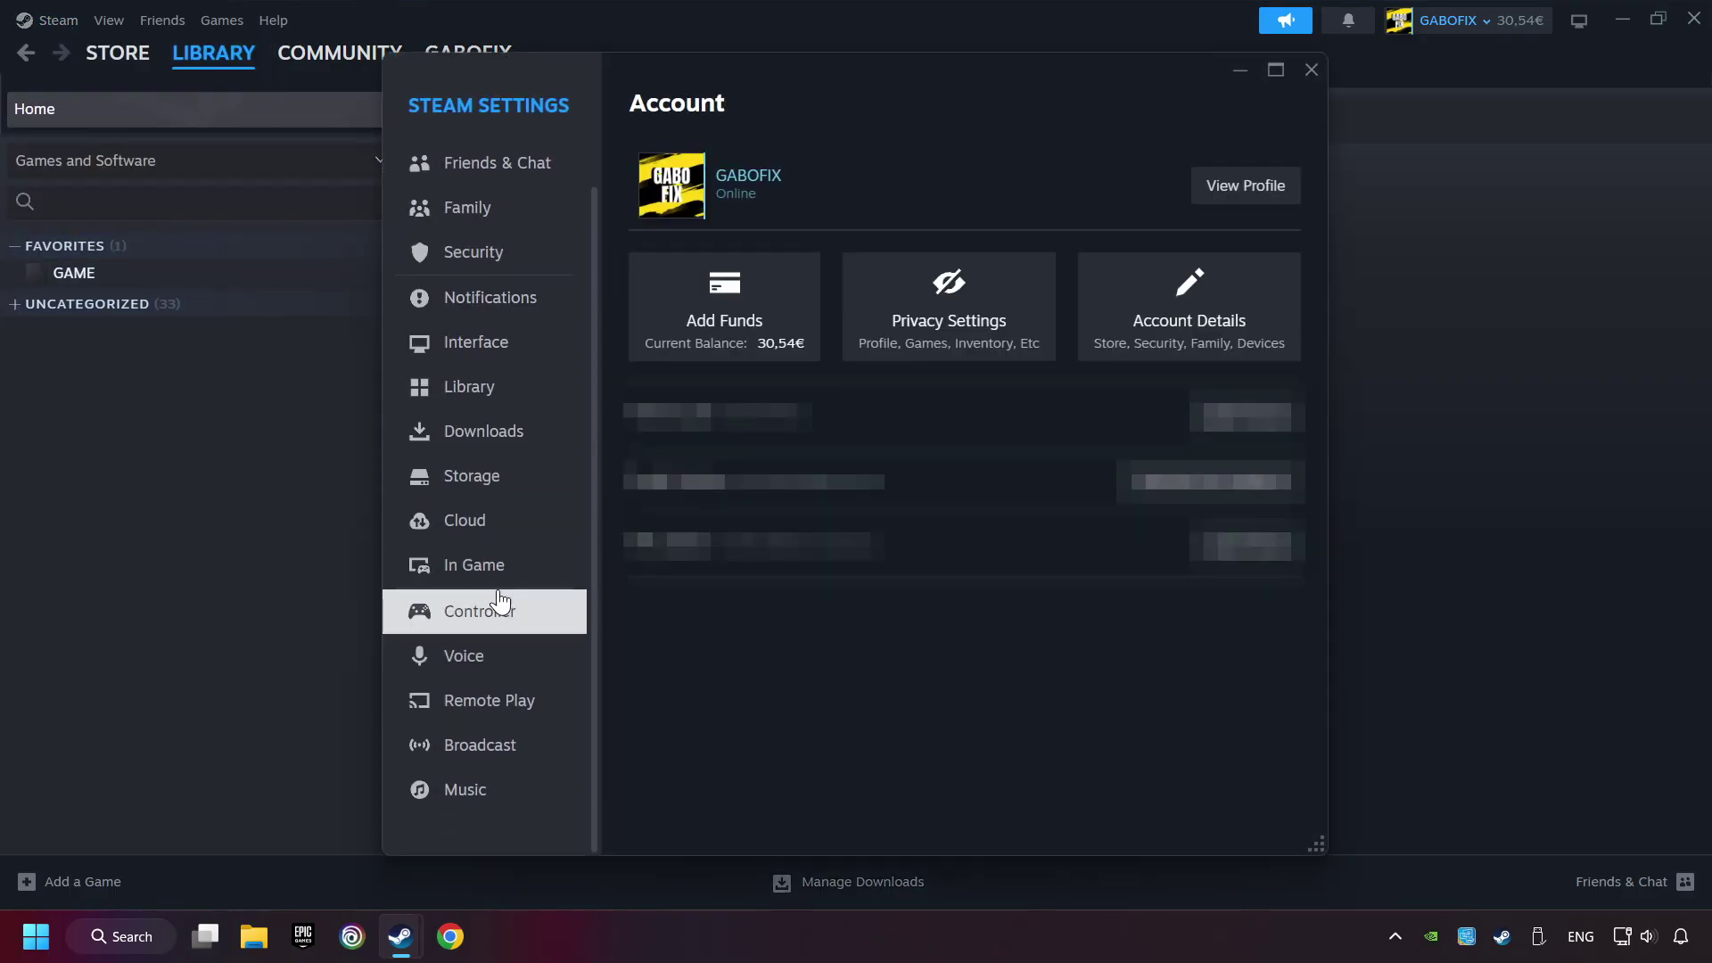
{"action": "left_click", "coordinate": [565, 620]}
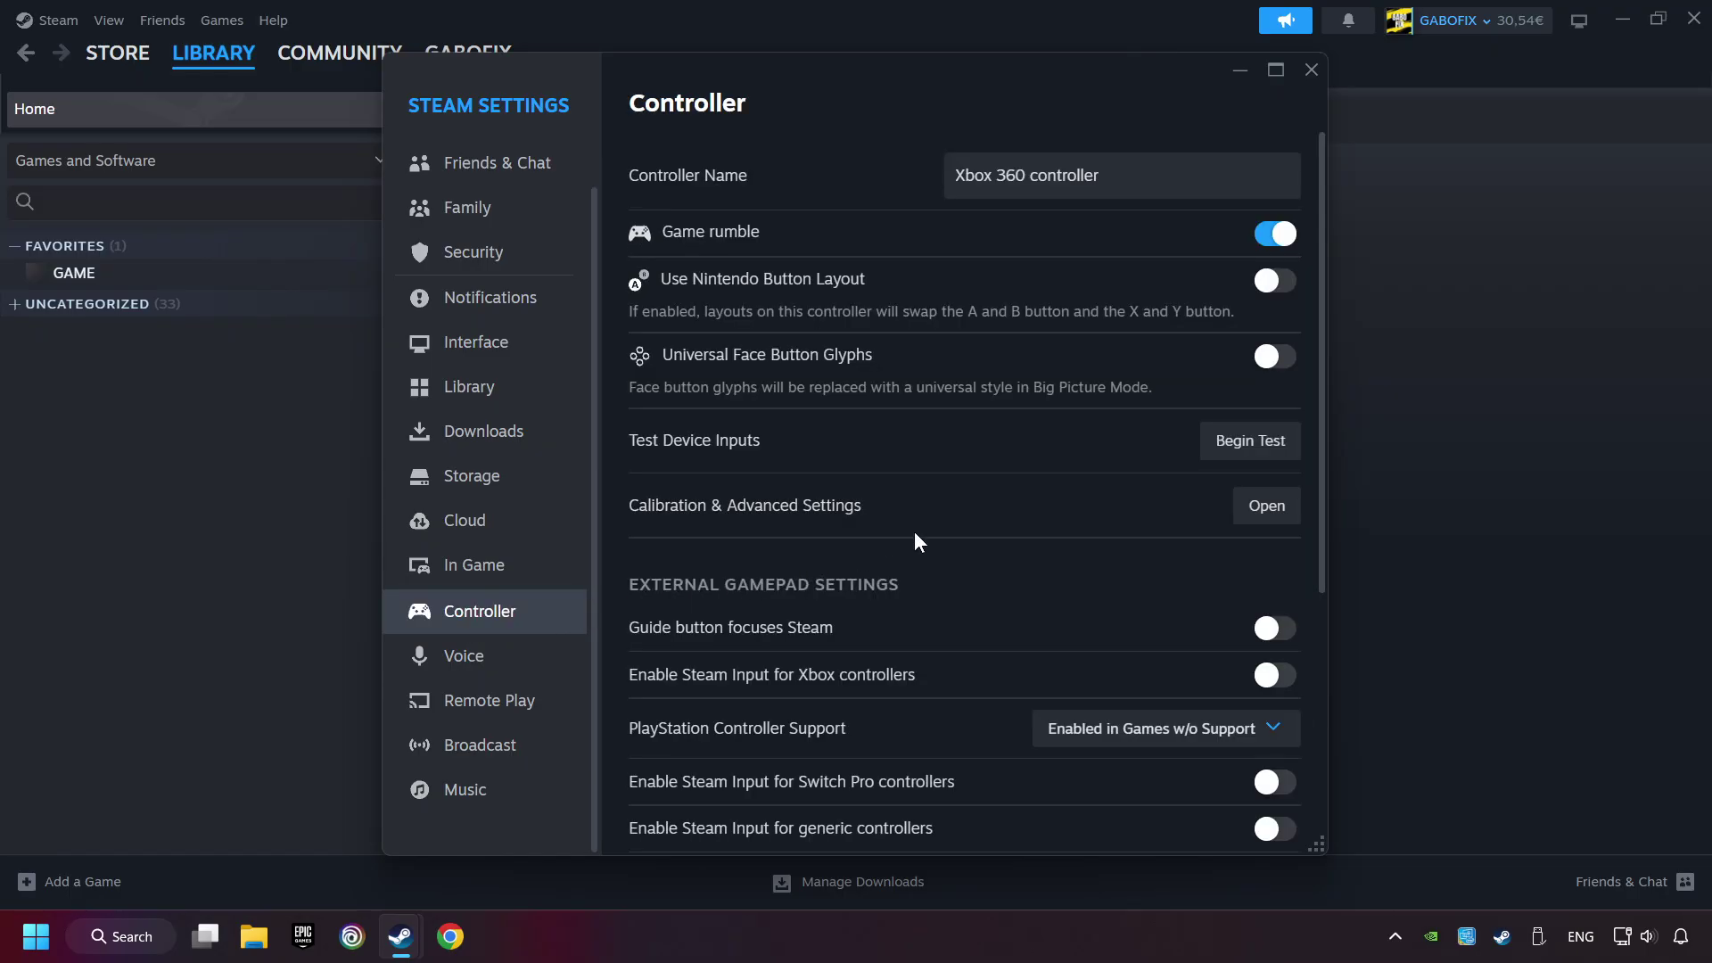
{"action": "scroll", "coordinate": [933, 530], "scroll_direction": "down", "scroll_amount": 3}
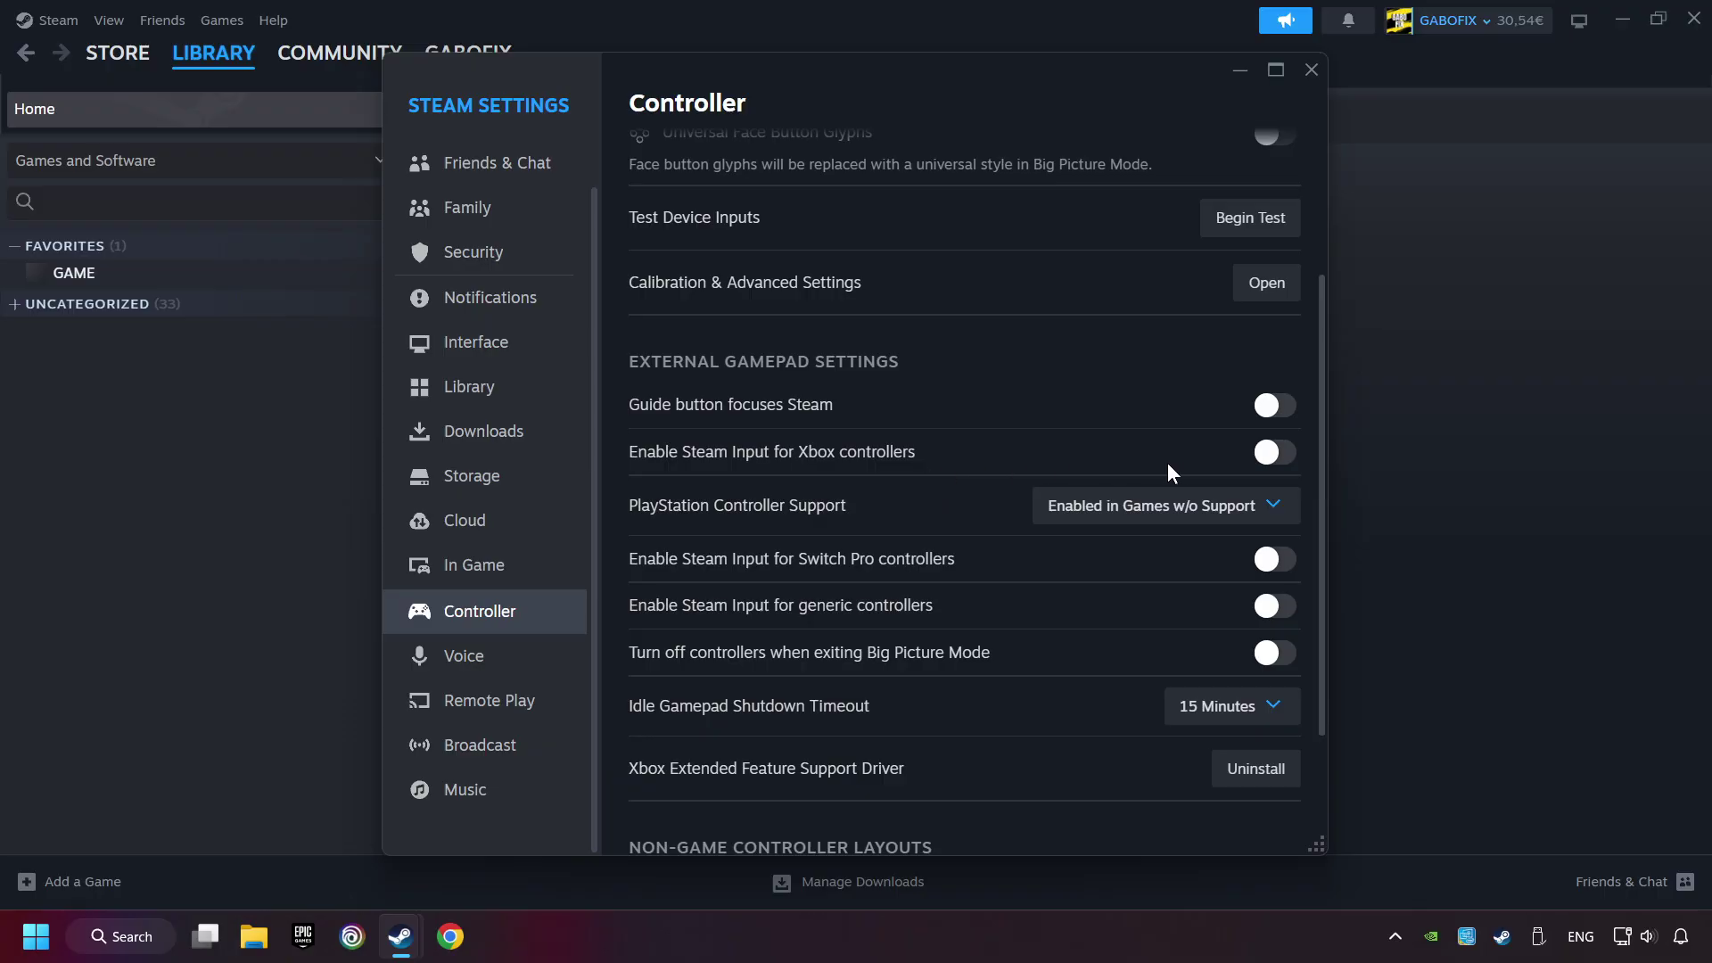
Enable Steam Input for Xbox, Switch Pro and generic controllers, then close Settings
{"action": "left_click", "coordinate": [1276, 460]}
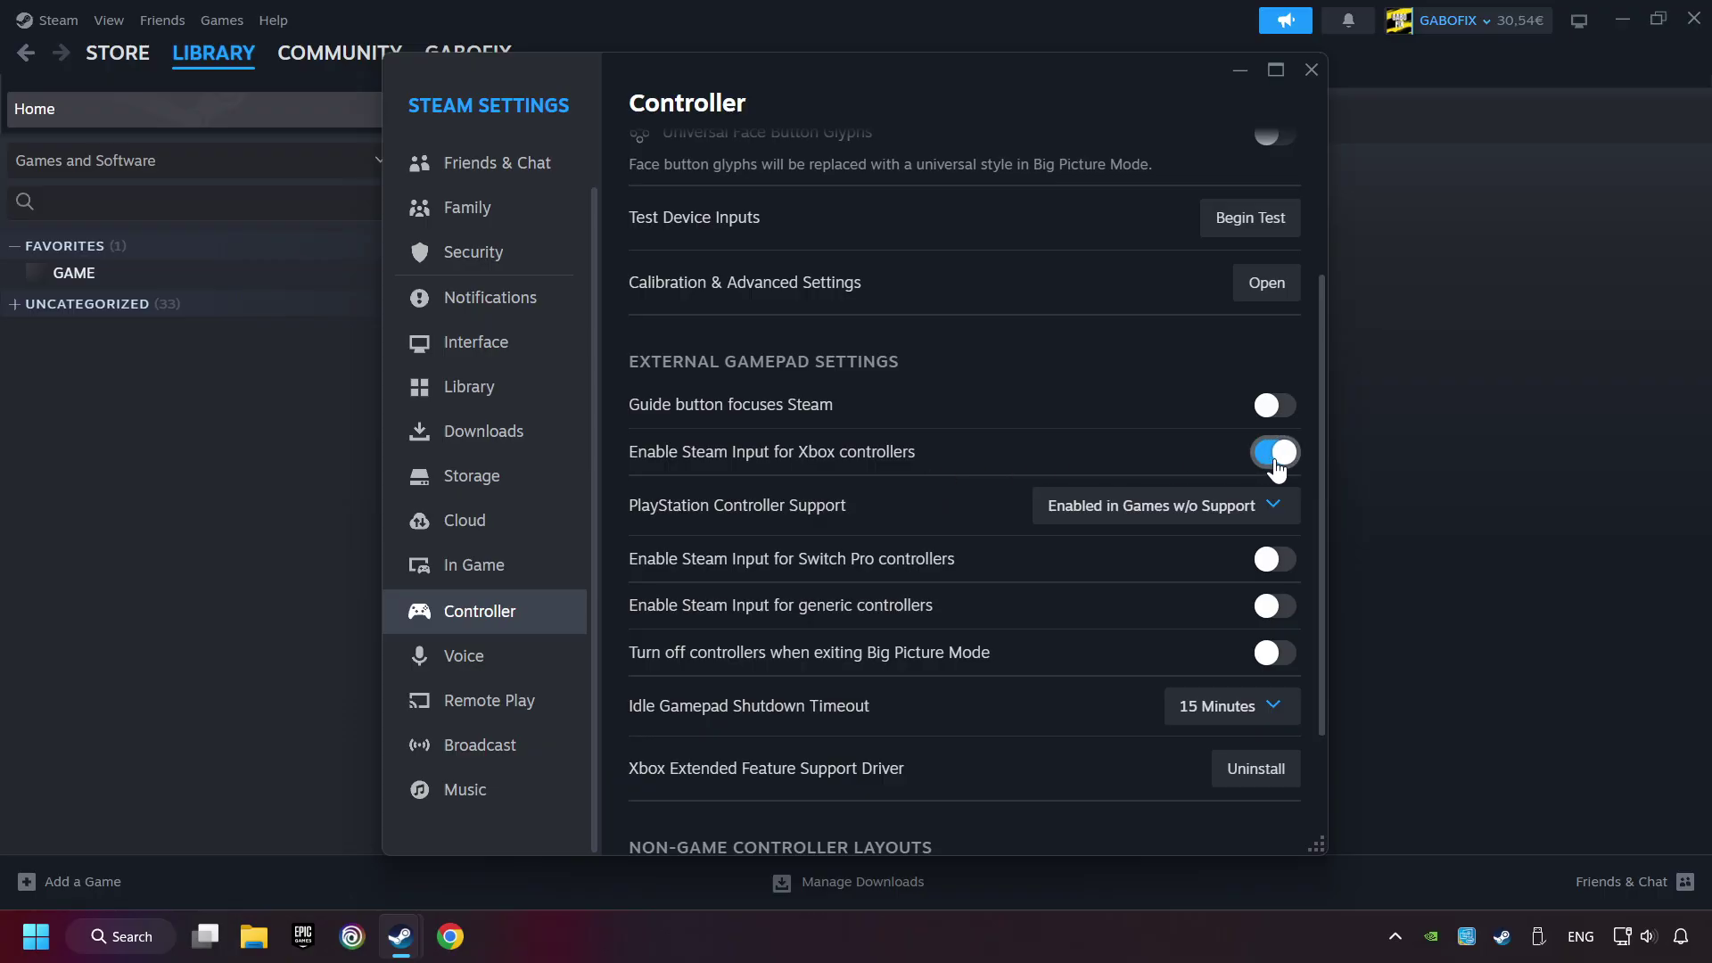
{"action": "left_click", "coordinate": [1232, 508]}
{"action": "left_click", "coordinate": [1196, 603]}
{"action": "left_click", "coordinate": [1275, 561]}
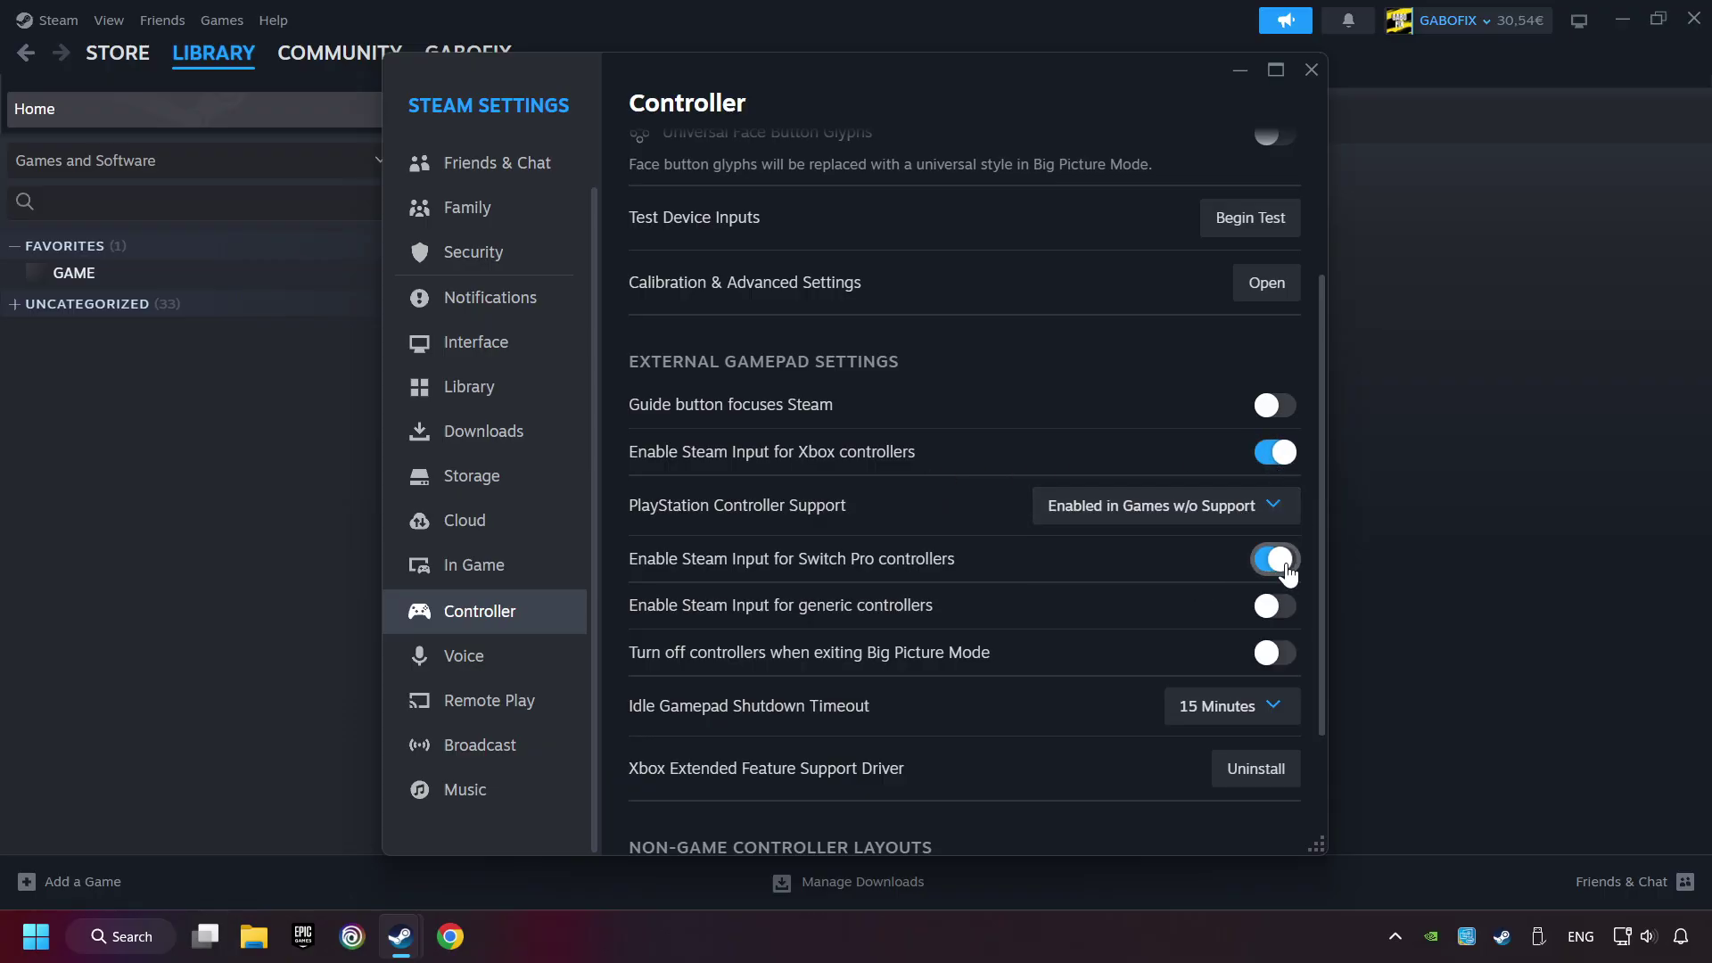
{"action": "left_click", "coordinate": [1276, 607]}
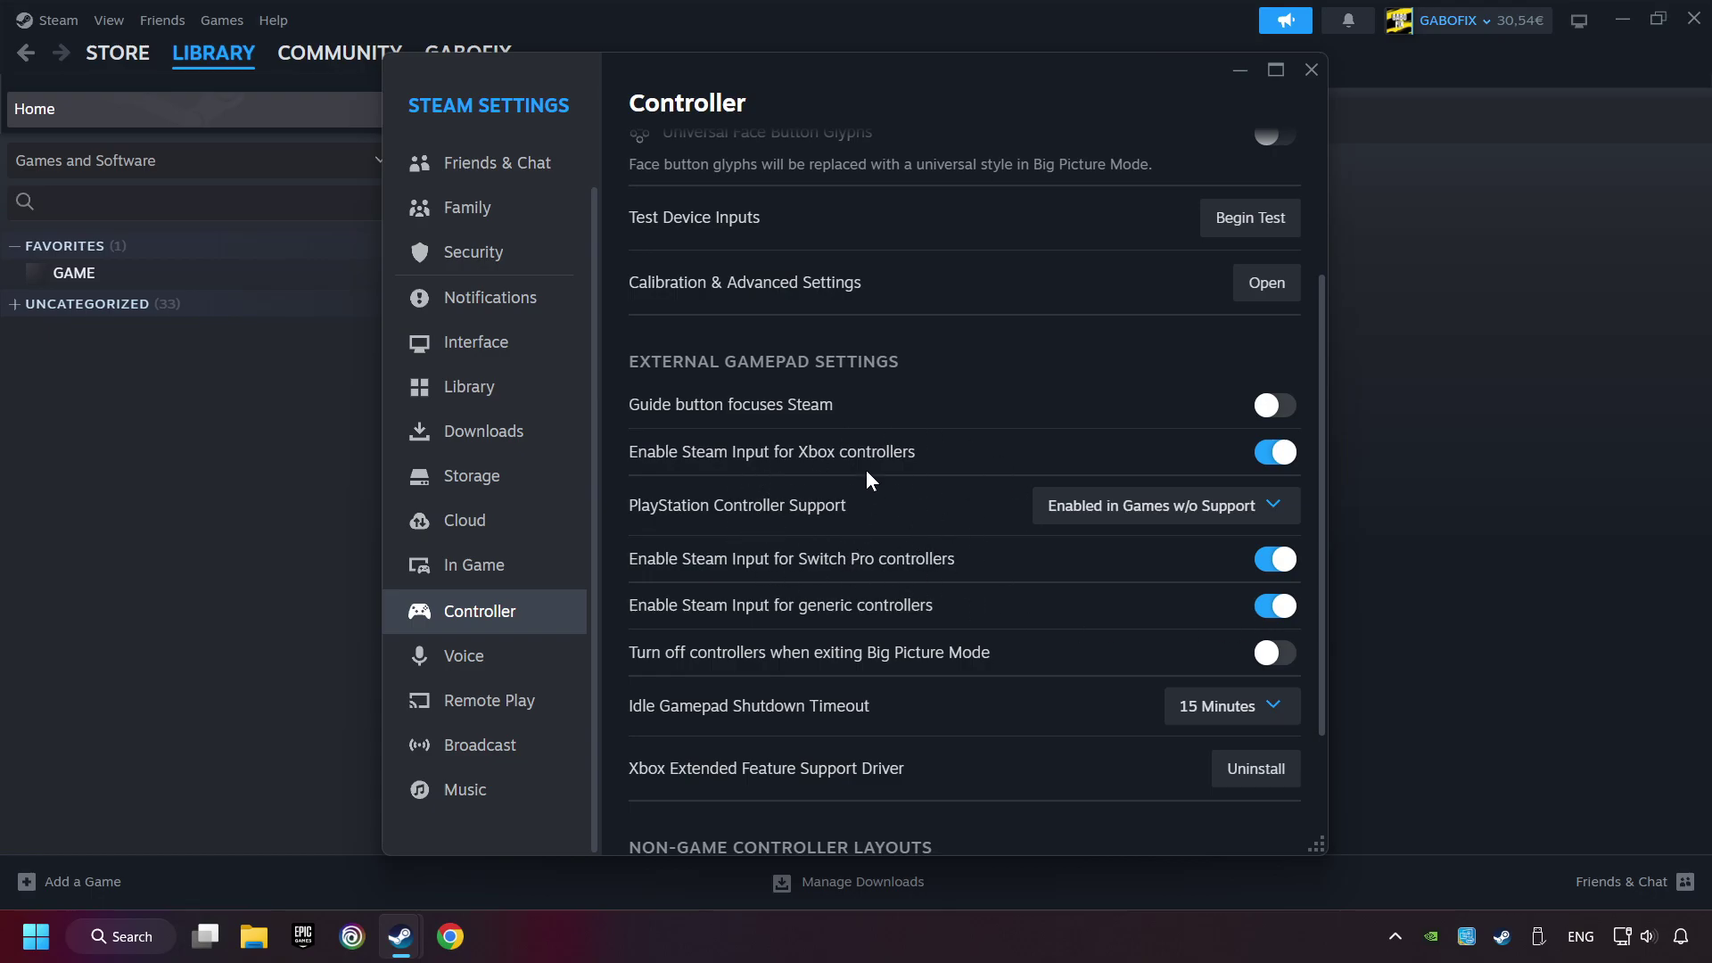
{"action": "left_click", "coordinate": [1312, 71]}
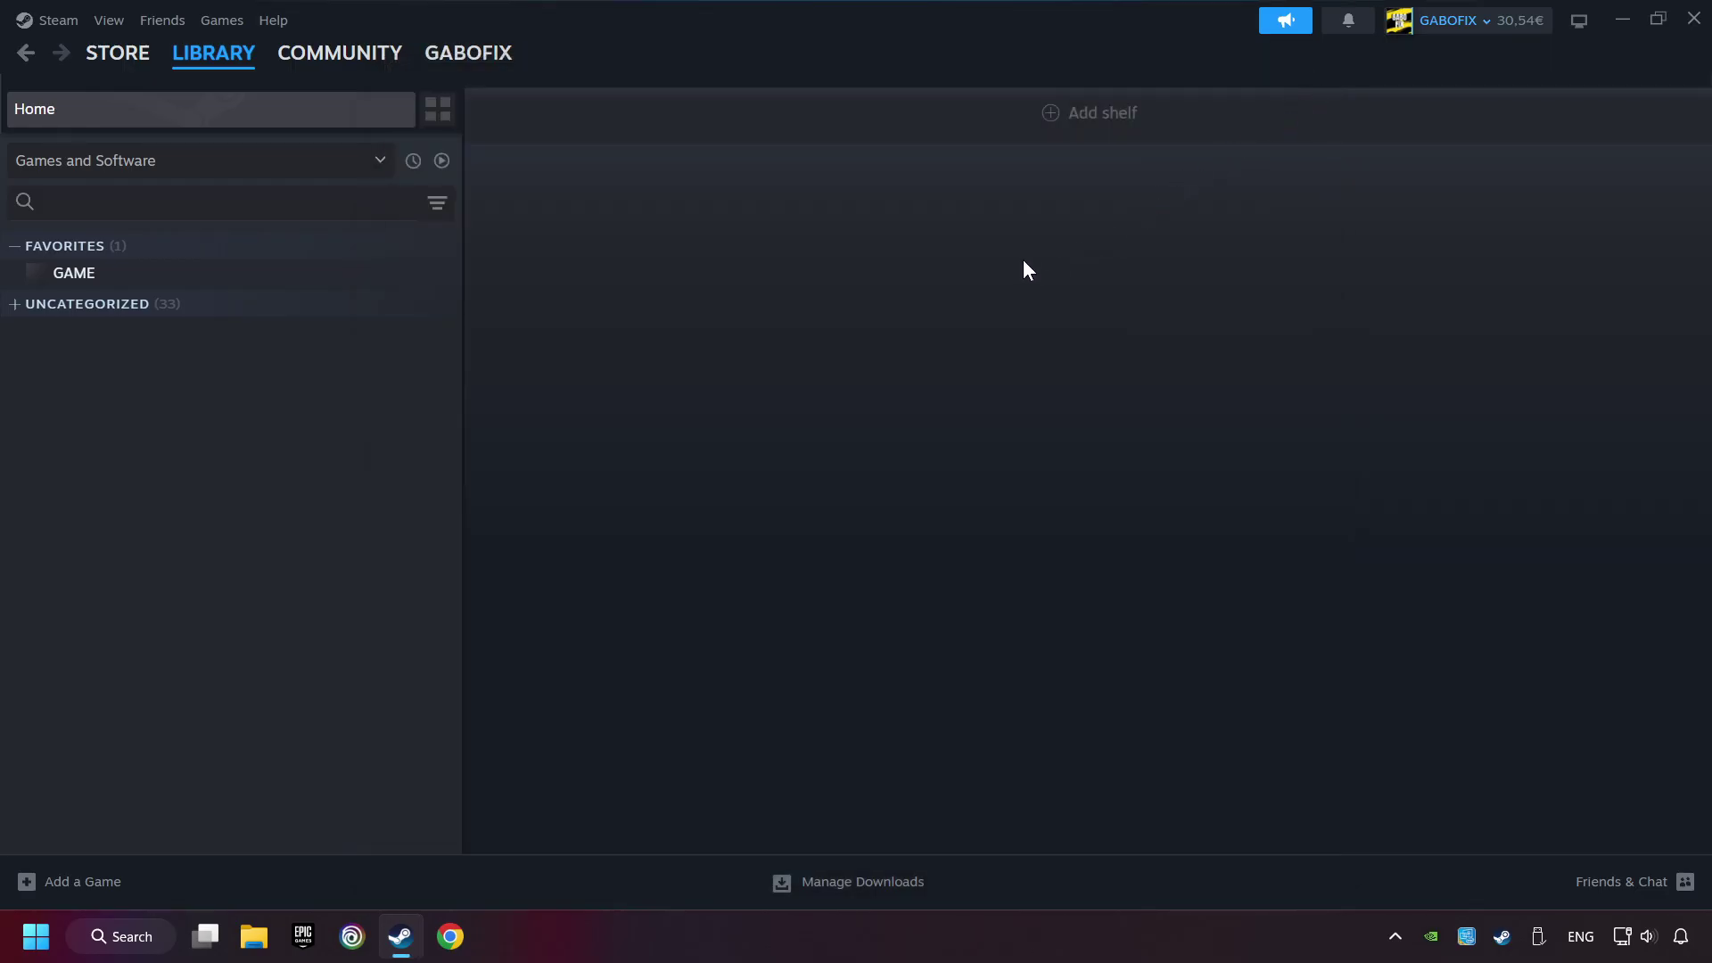
{"action": "left_click", "coordinate": [82, 887]}
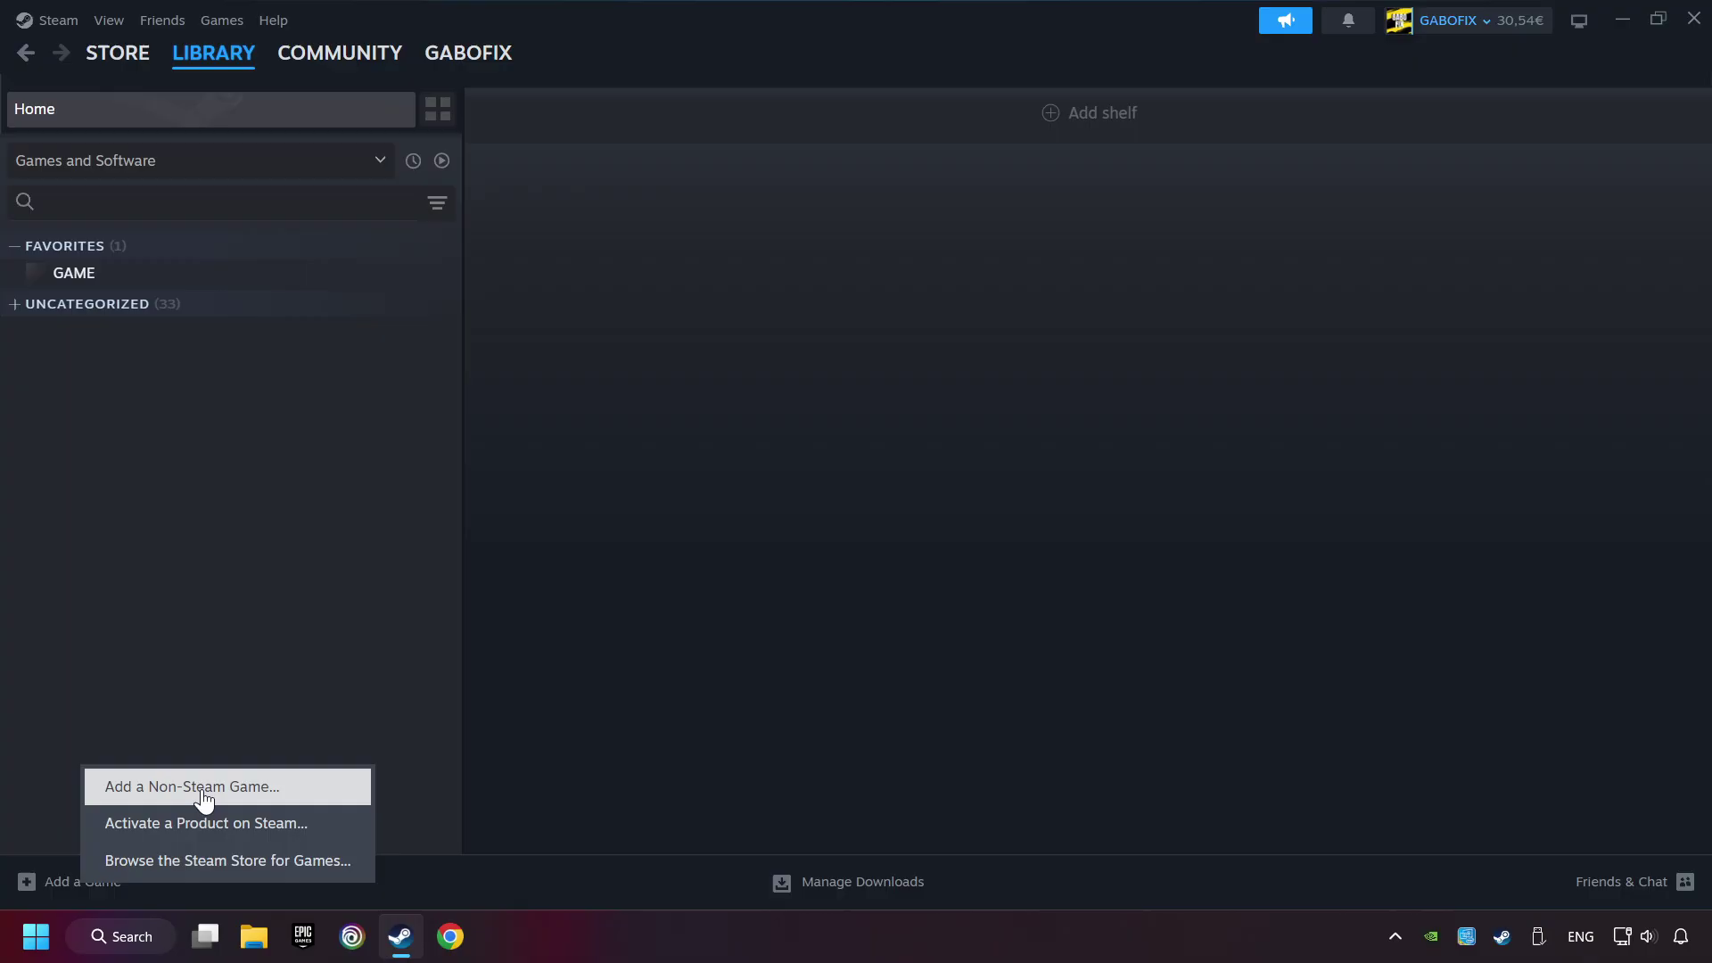
{"action": "left_click", "coordinate": [301, 793]}
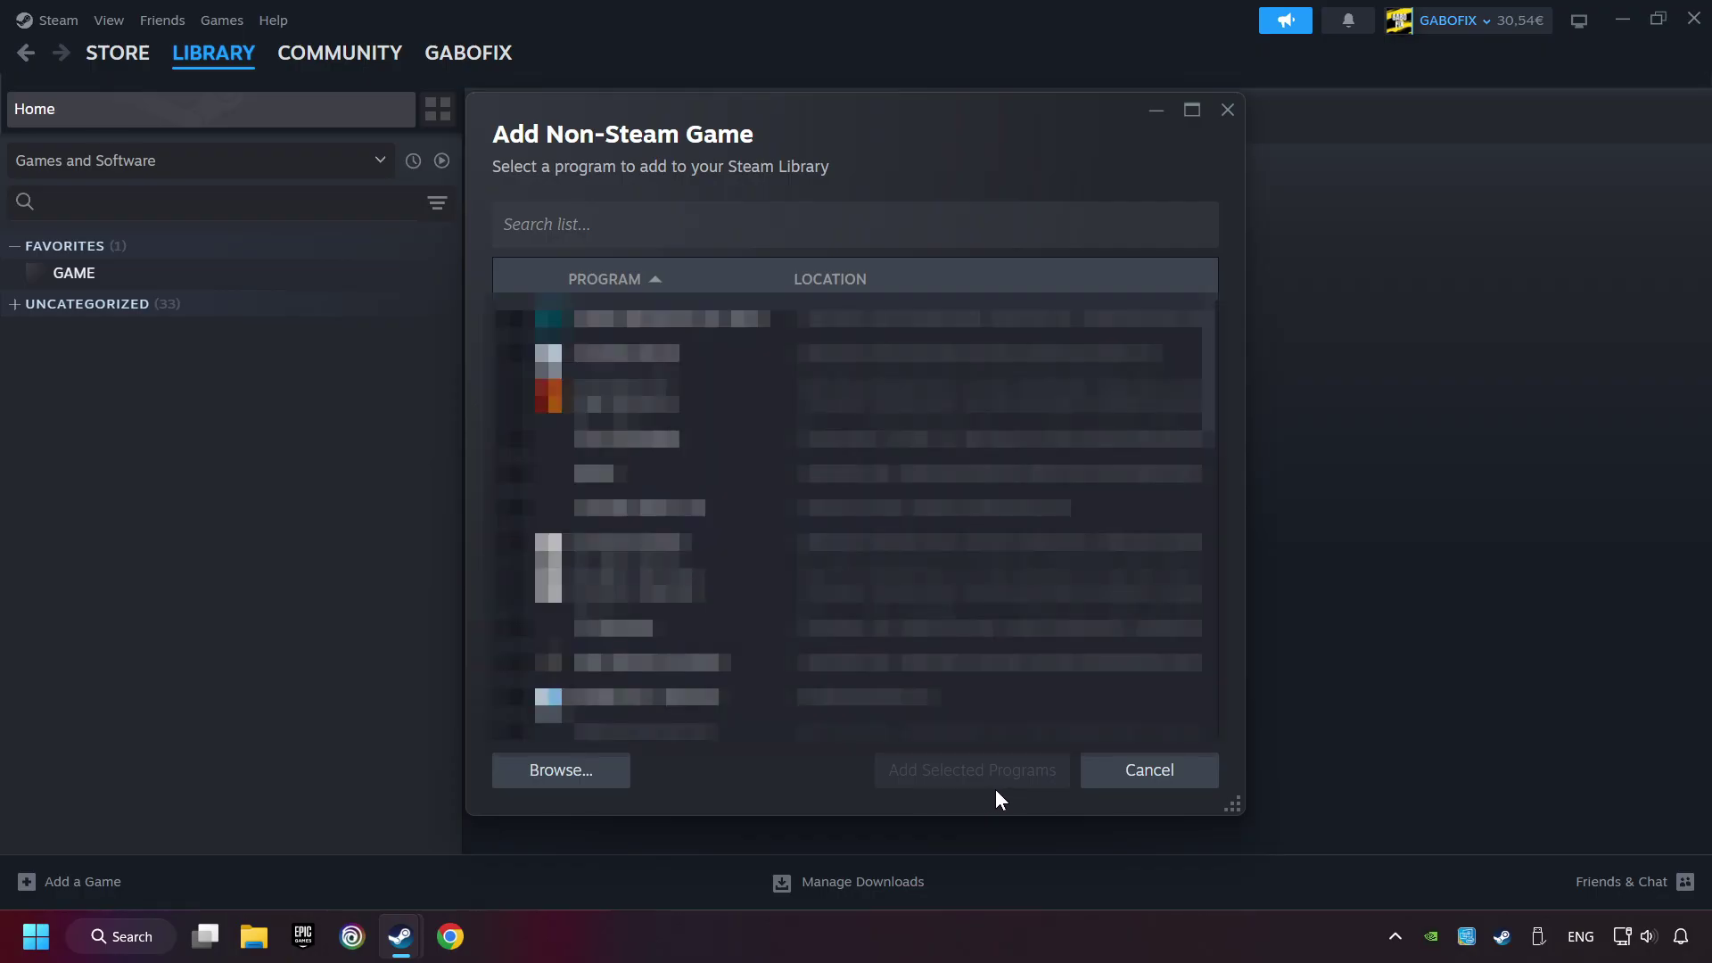
{"action": "left_click", "coordinate": [1108, 784]}
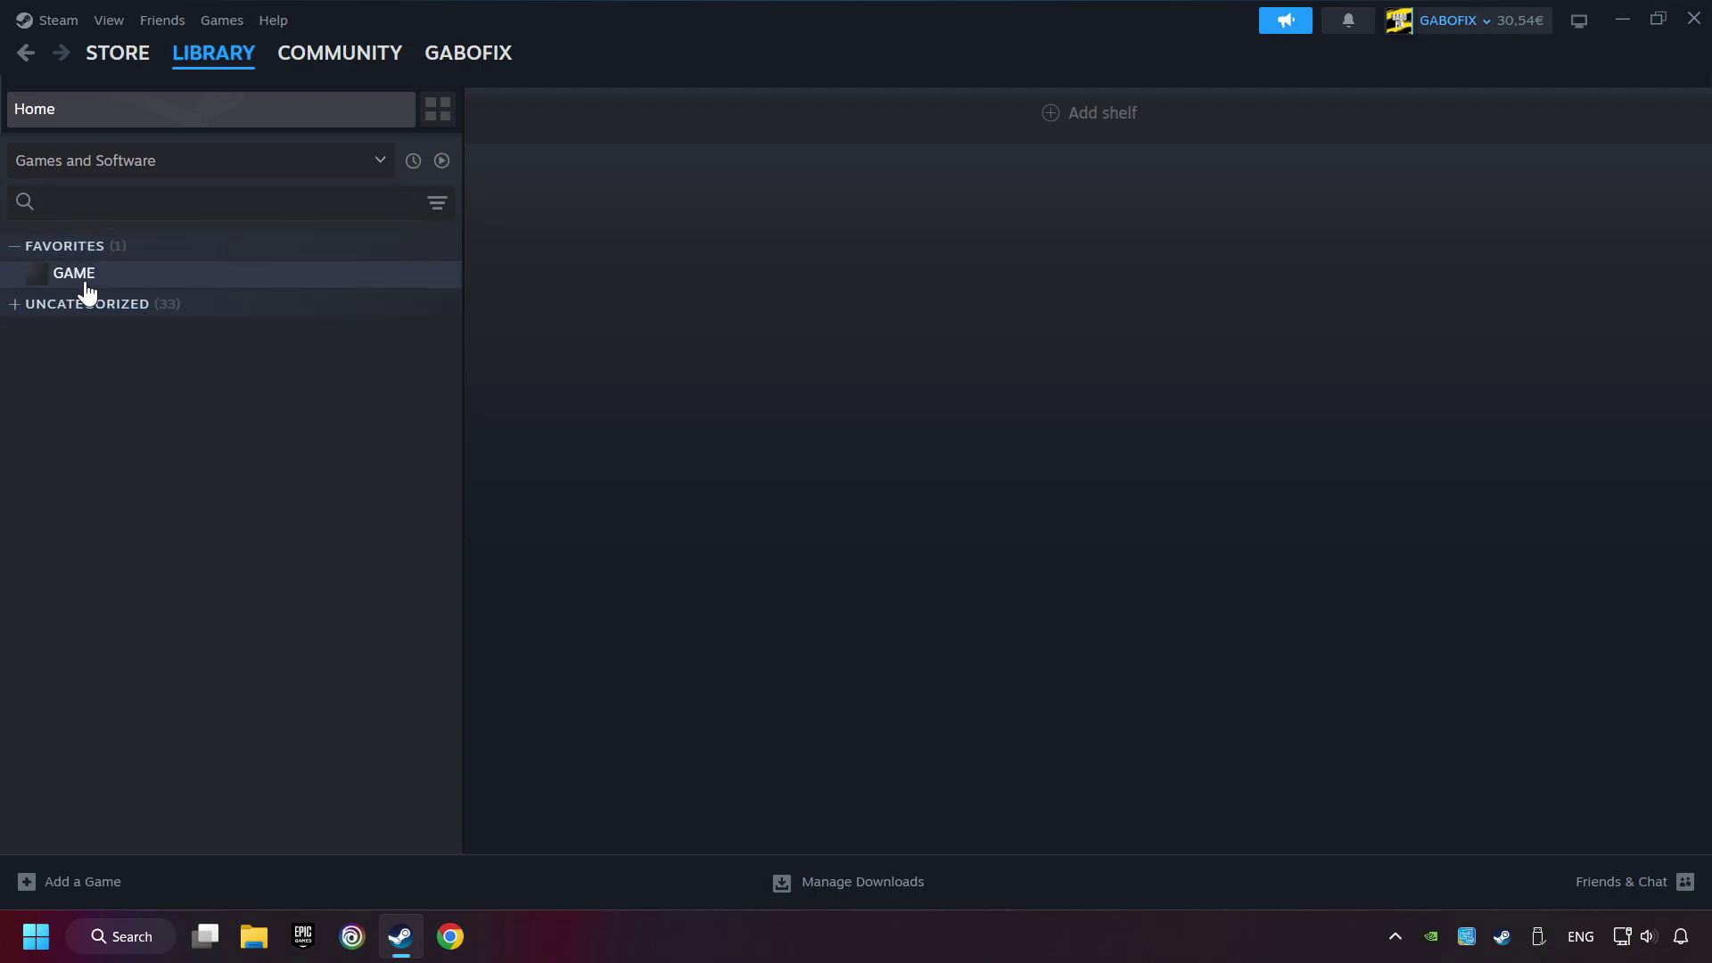
Open GAME's page from Favorites in the Steam library sidebar
{"action": "left_click", "coordinate": [197, 287]}
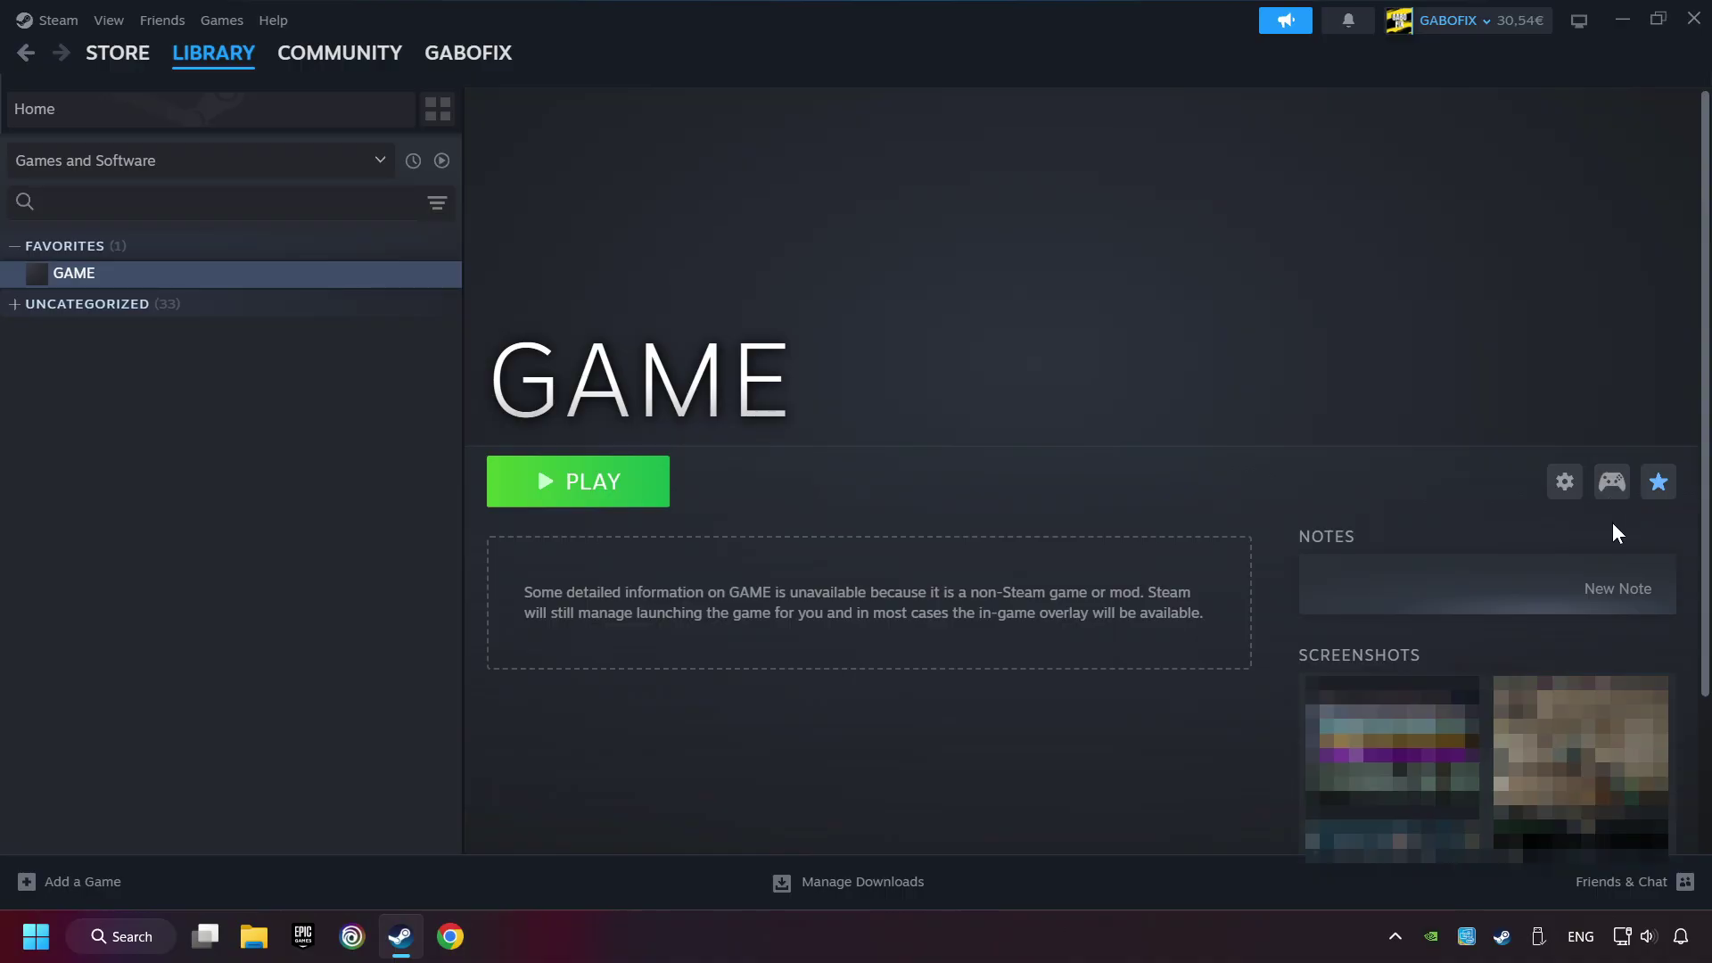
{"action": "left_click", "coordinate": [1611, 481]}
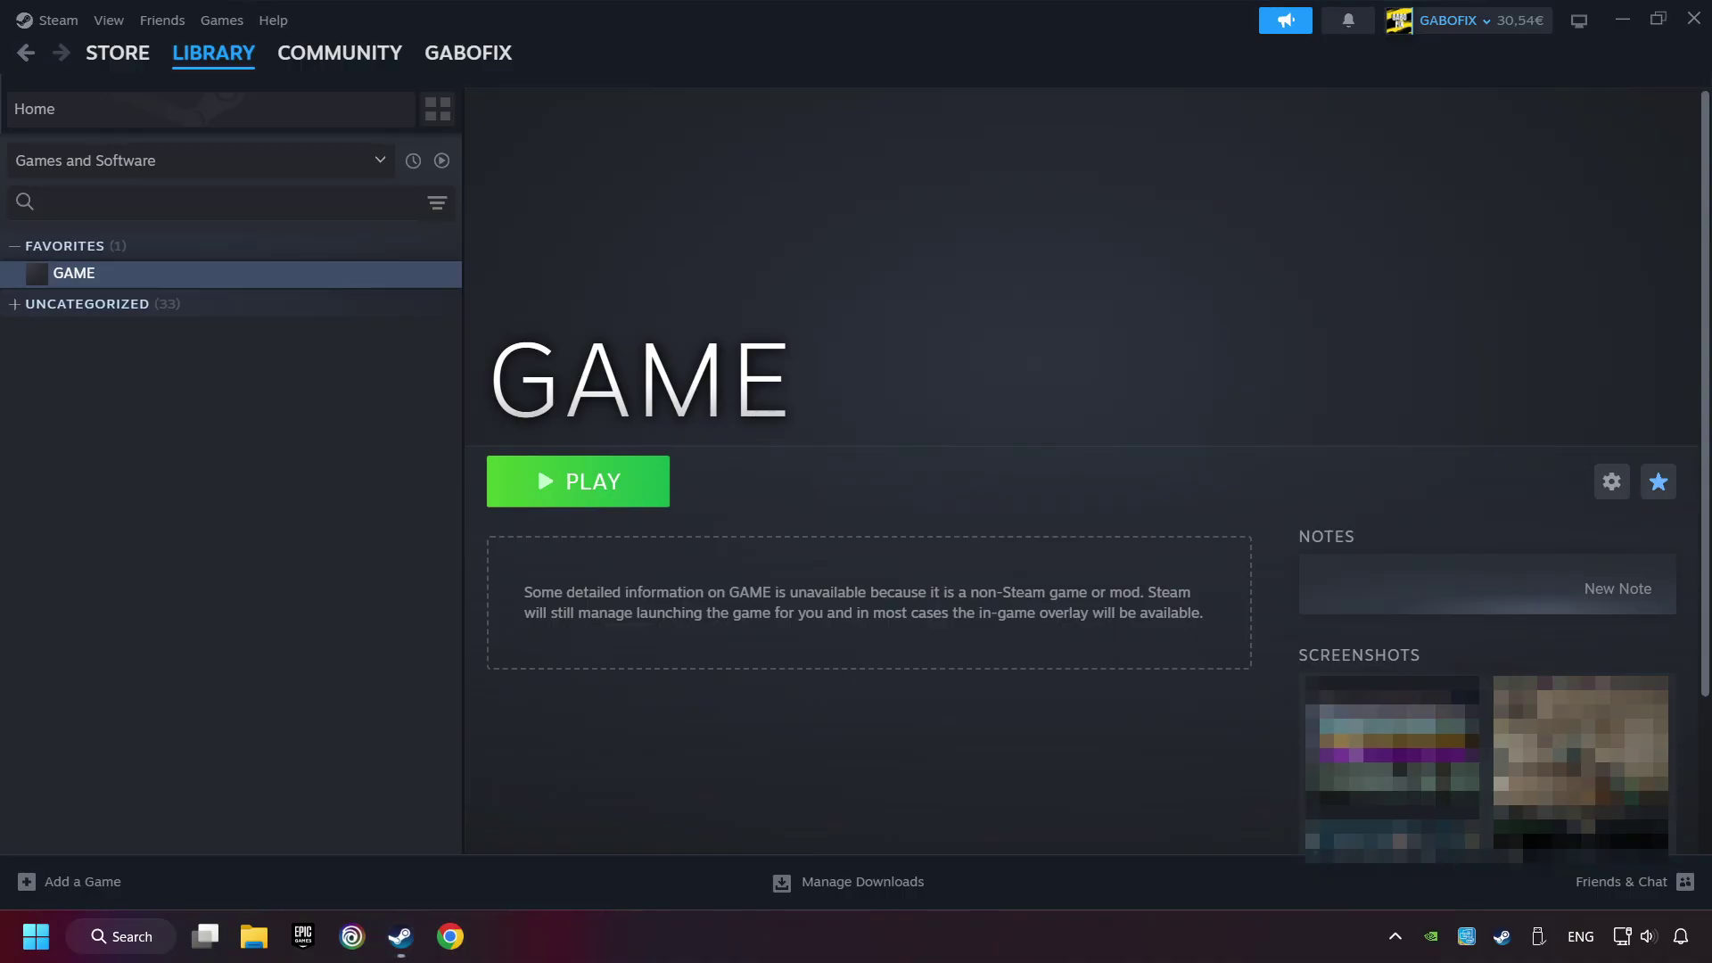
{"action": "left_click", "coordinate": [1578, 514]}
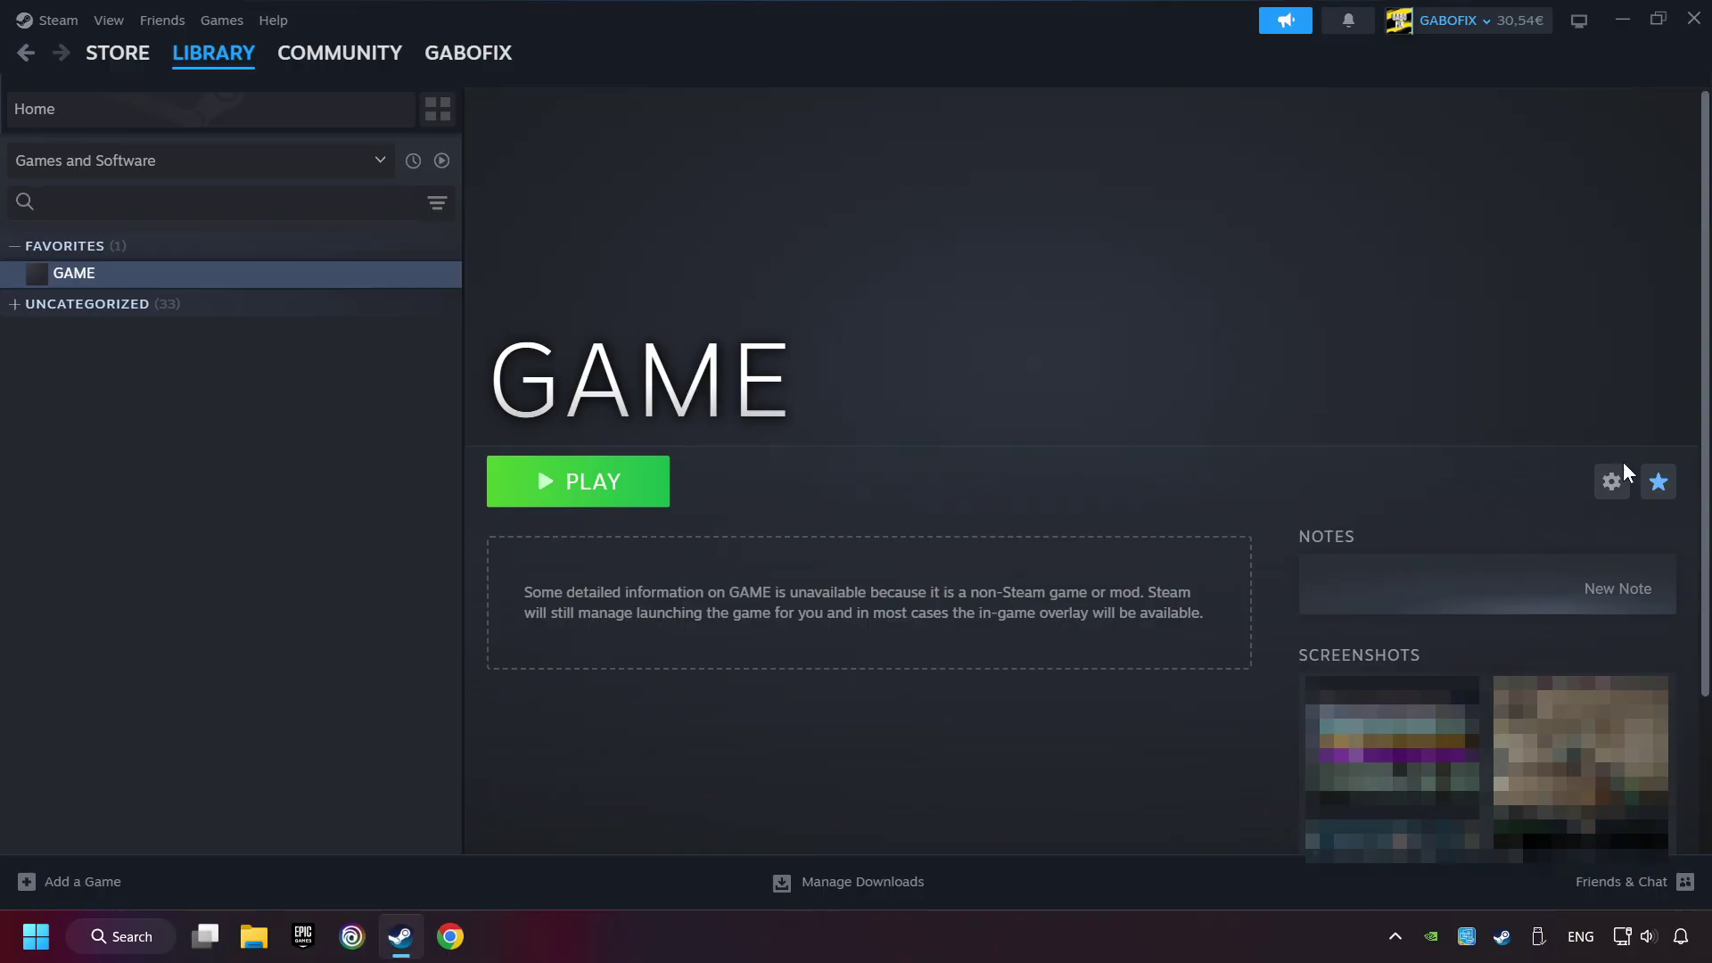
{"action": "left_click", "coordinate": [1621, 524]}
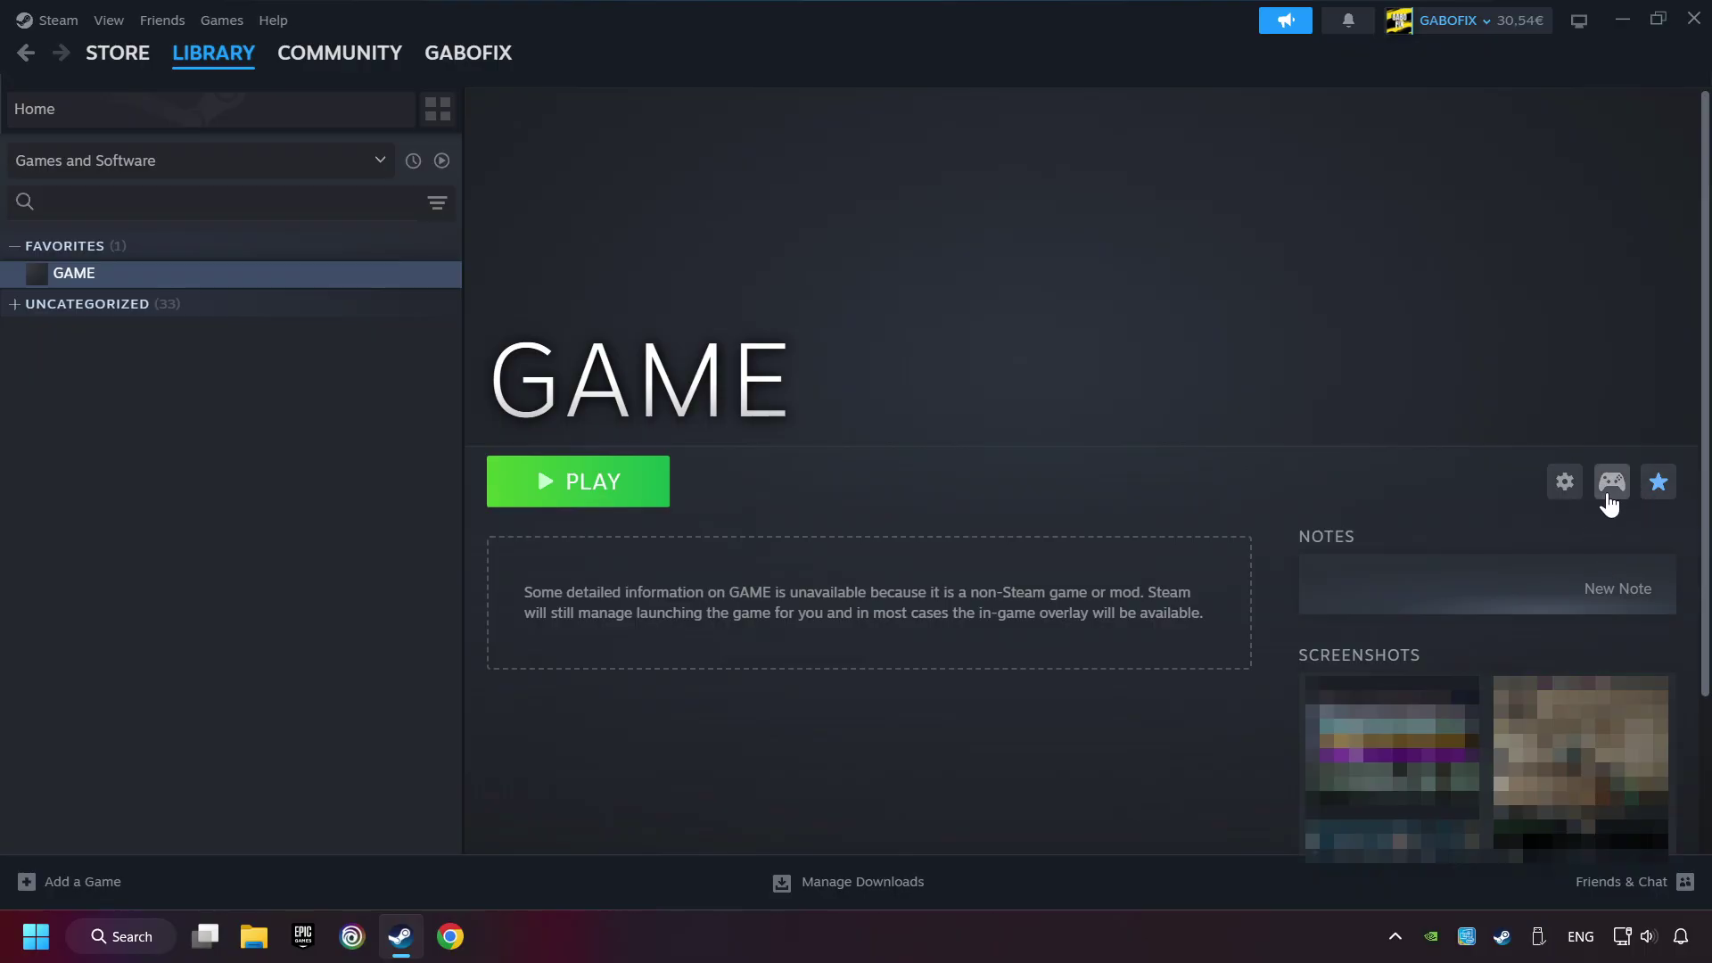
Open GAME's controller settings and choose the Gamepad template layout
{"action": "left_click", "coordinate": [1611, 482]}
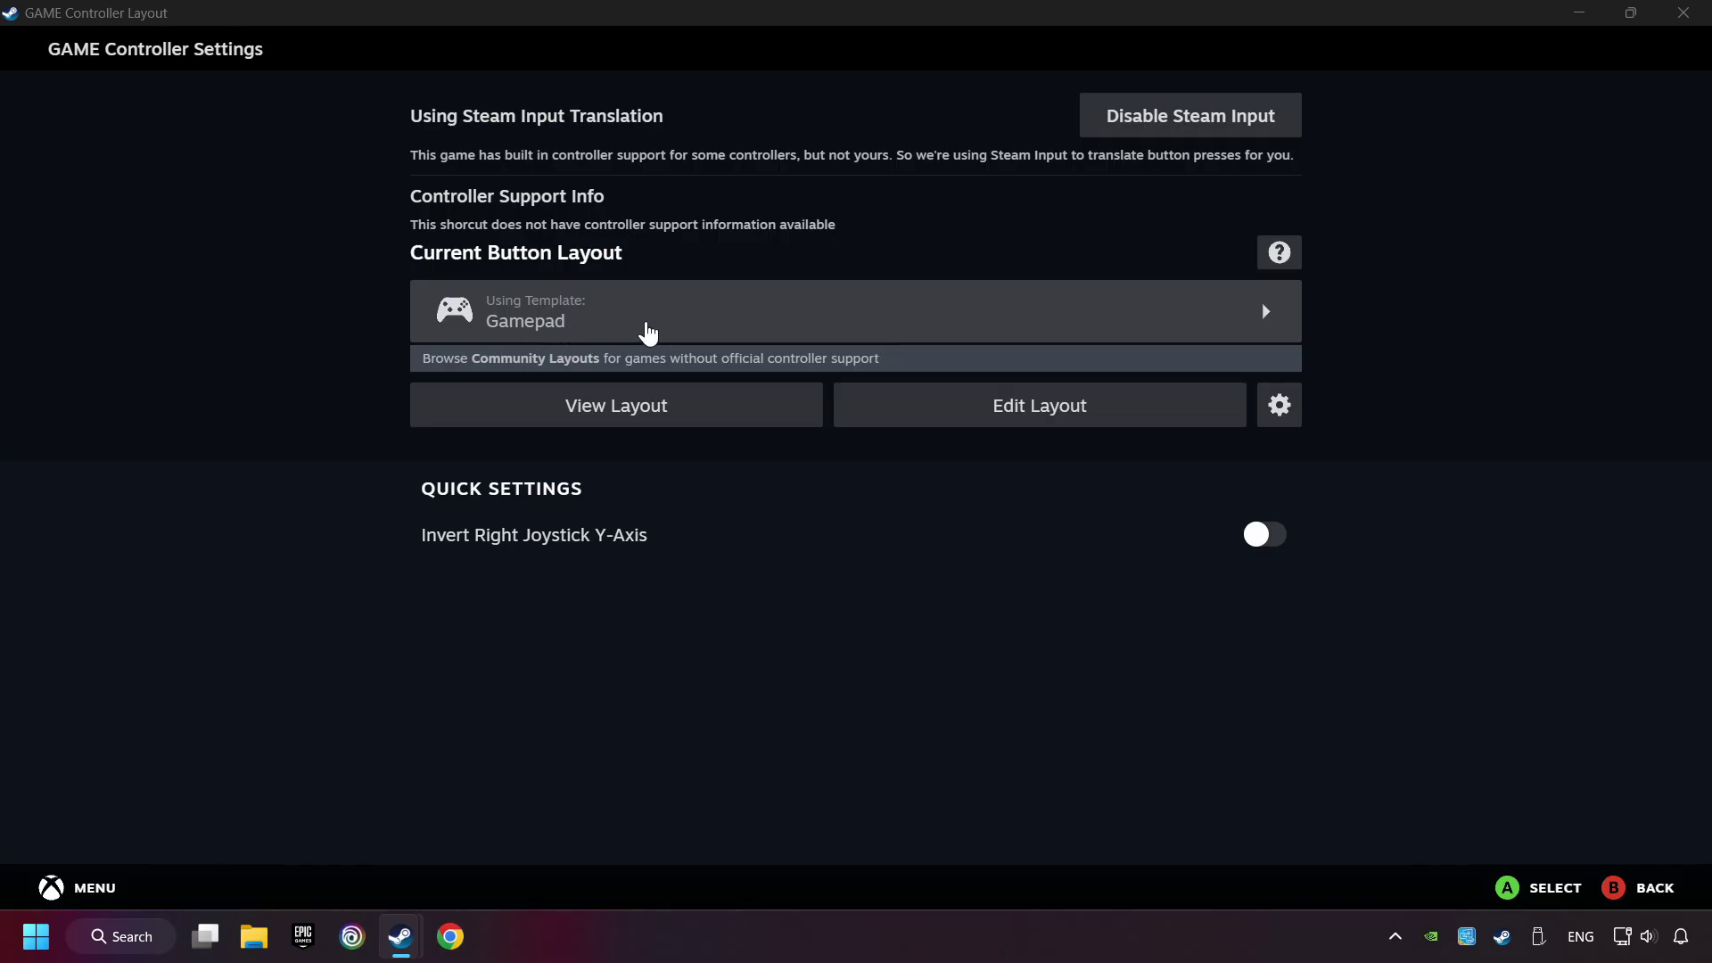
{"action": "left_click", "coordinate": [676, 327]}
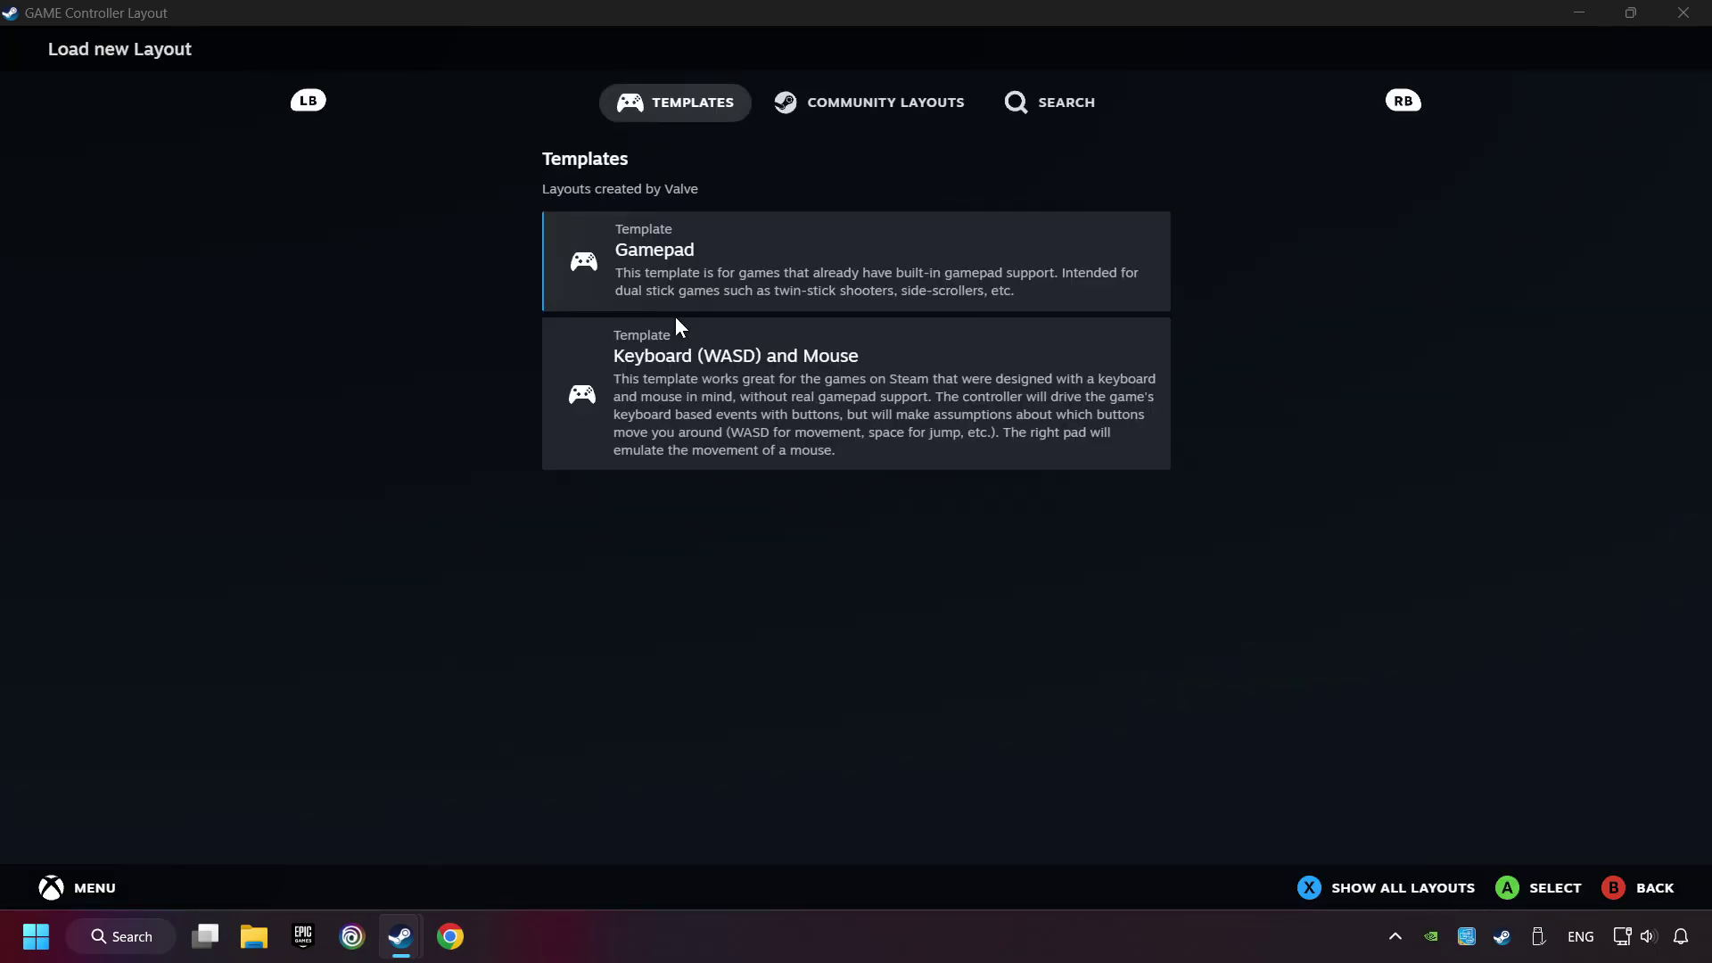
{"action": "left_click", "coordinate": [758, 256]}
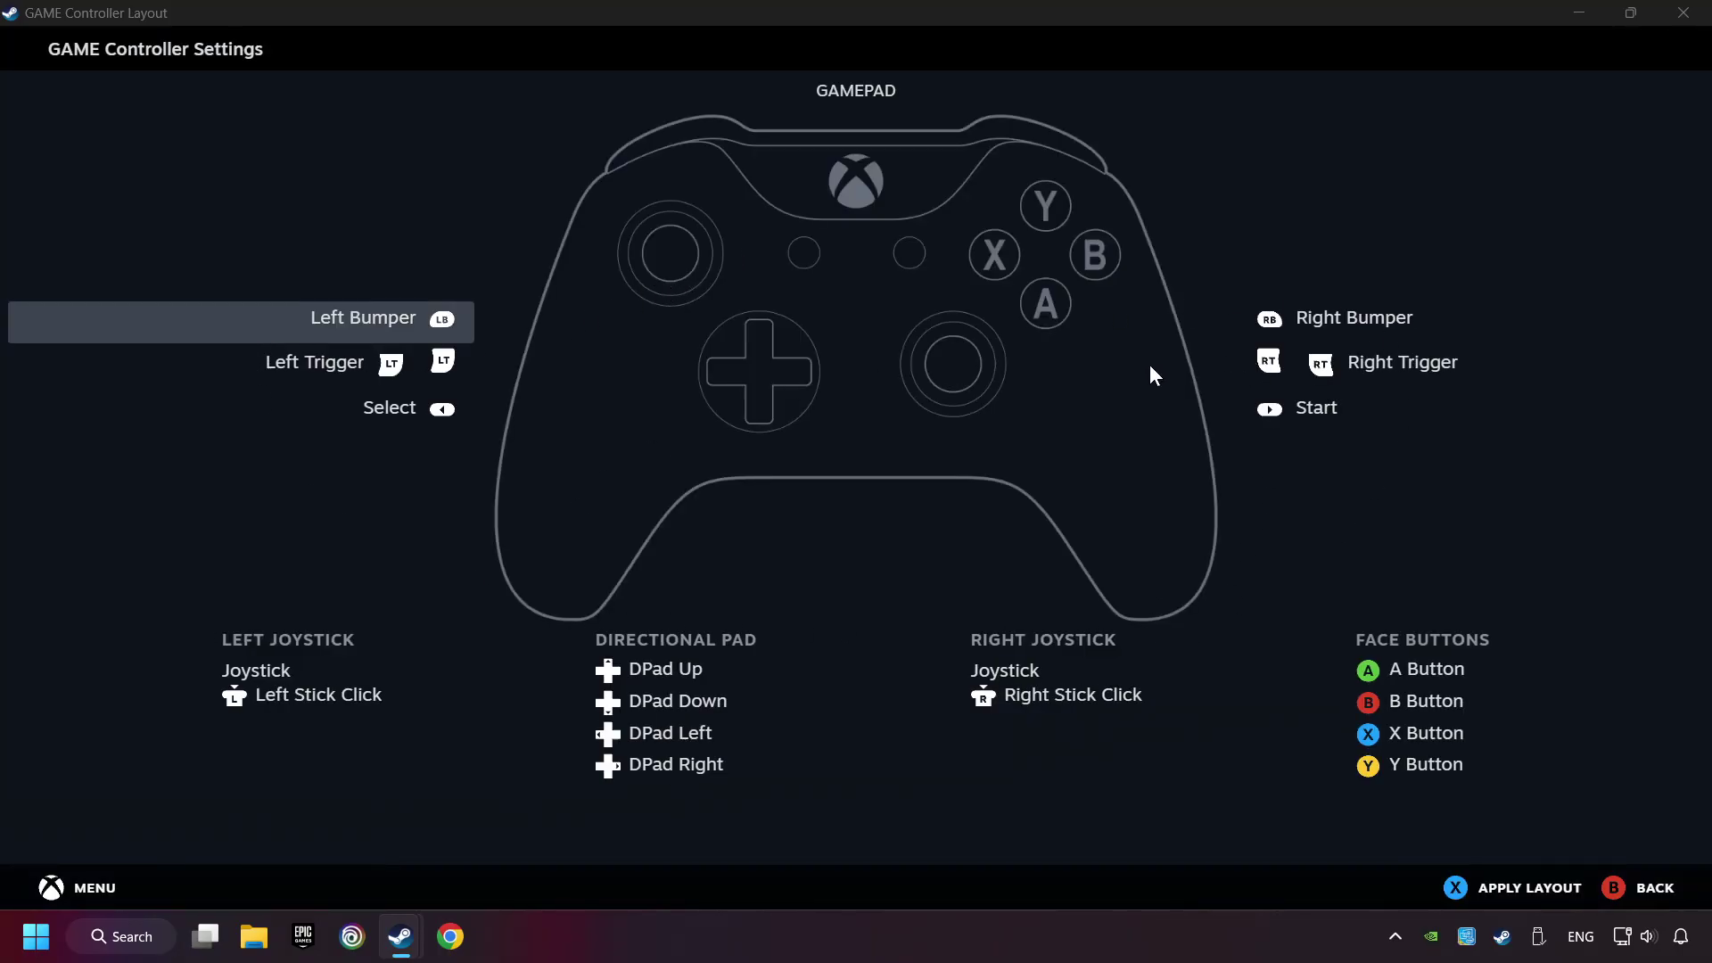
Review the Buttons, DPad, Triggers and Joysticks mappings, then apply the Gamepad layout to GAME
{"action": "left_click", "coordinate": [1332, 314]}
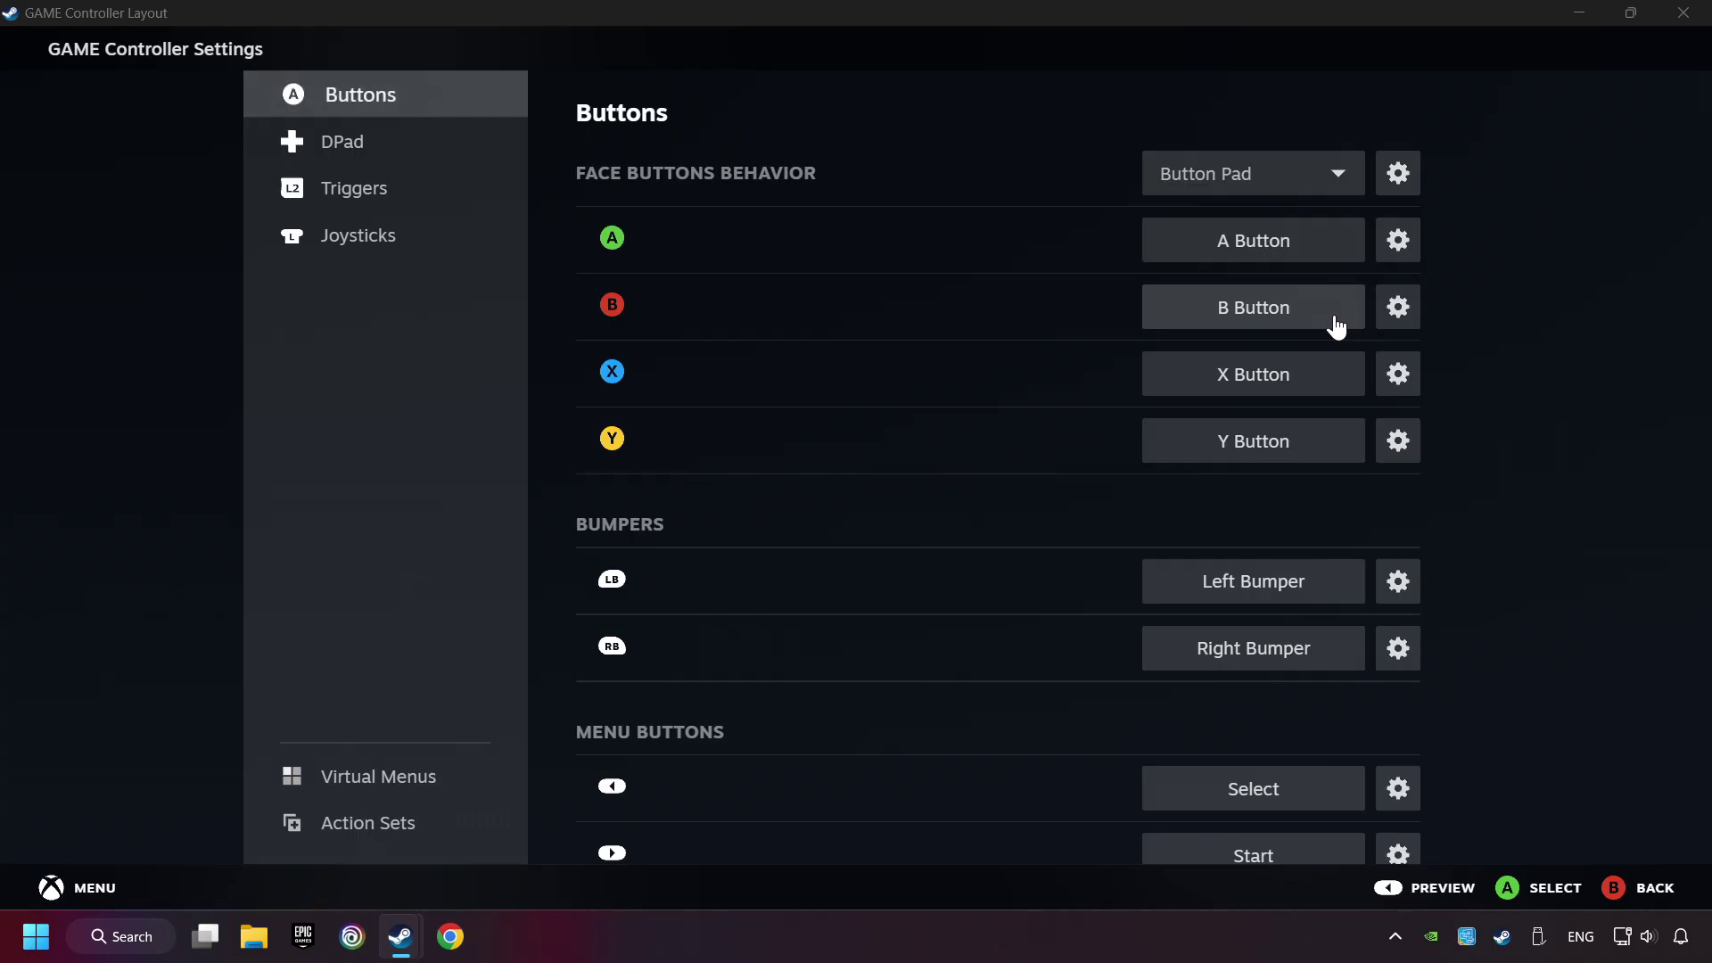
{"action": "scroll", "coordinate": [975, 326], "scroll_direction": "down", "scroll_amount": 1}
{"action": "scroll", "coordinate": [884, 330], "scroll_direction": "up", "scroll_amount": 1}
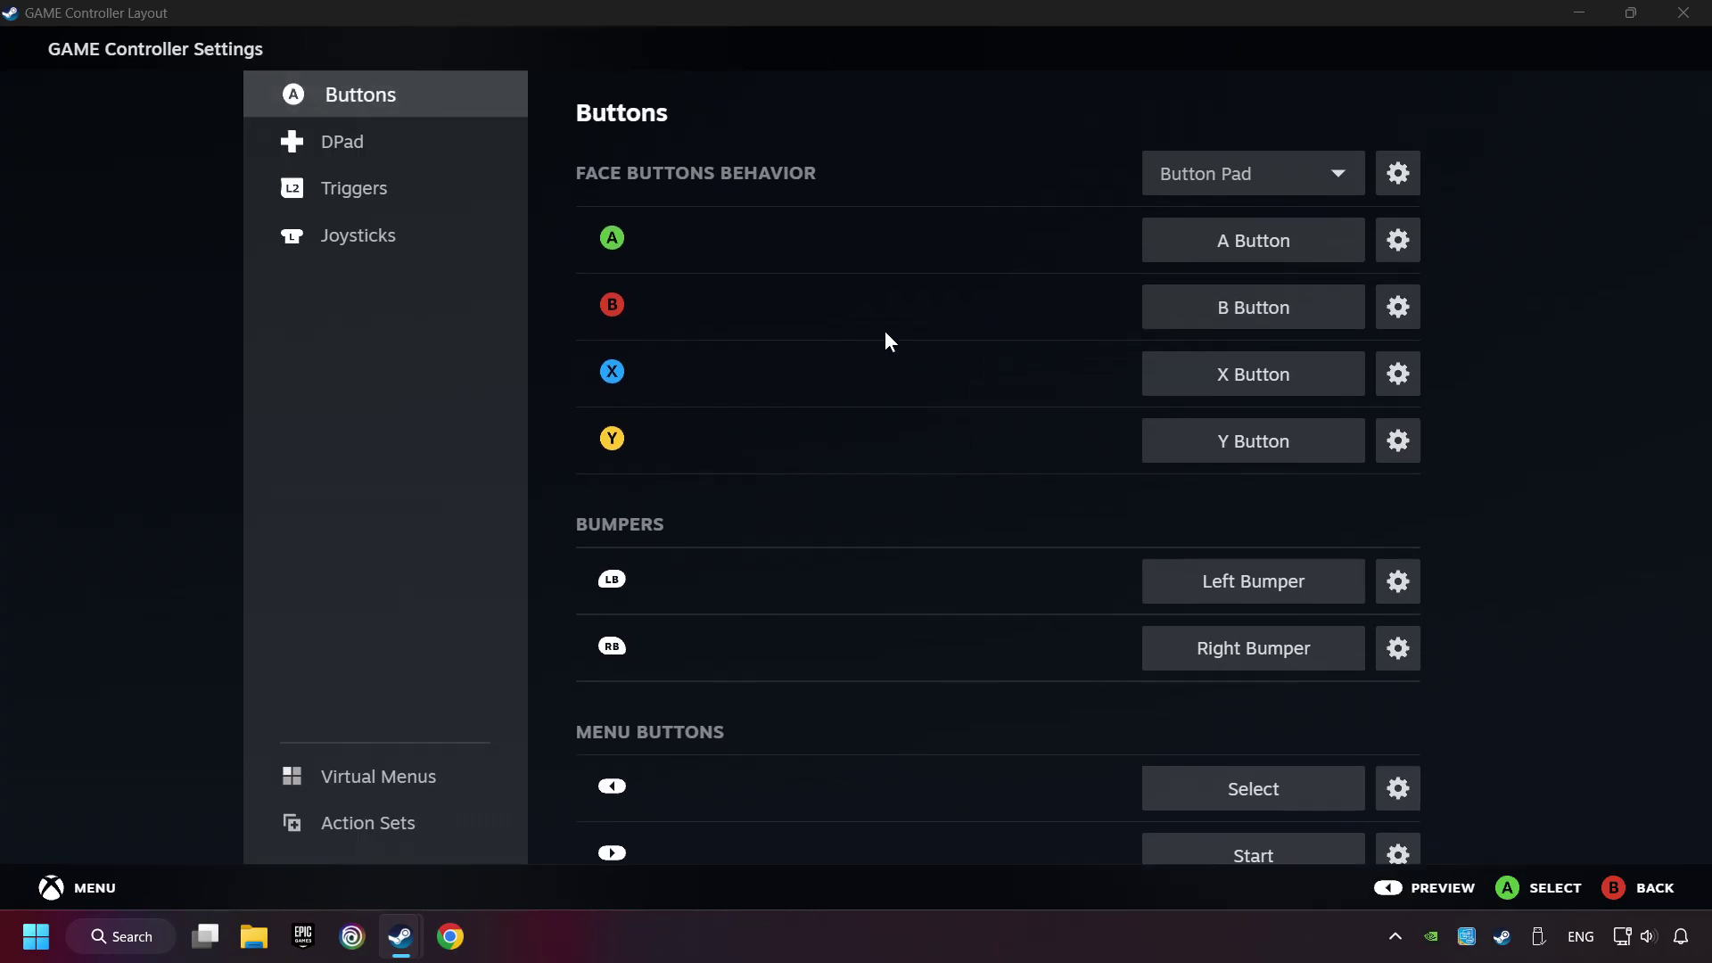
{"action": "left_click", "coordinate": [343, 160]}
{"action": "left_click", "coordinate": [382, 188]}
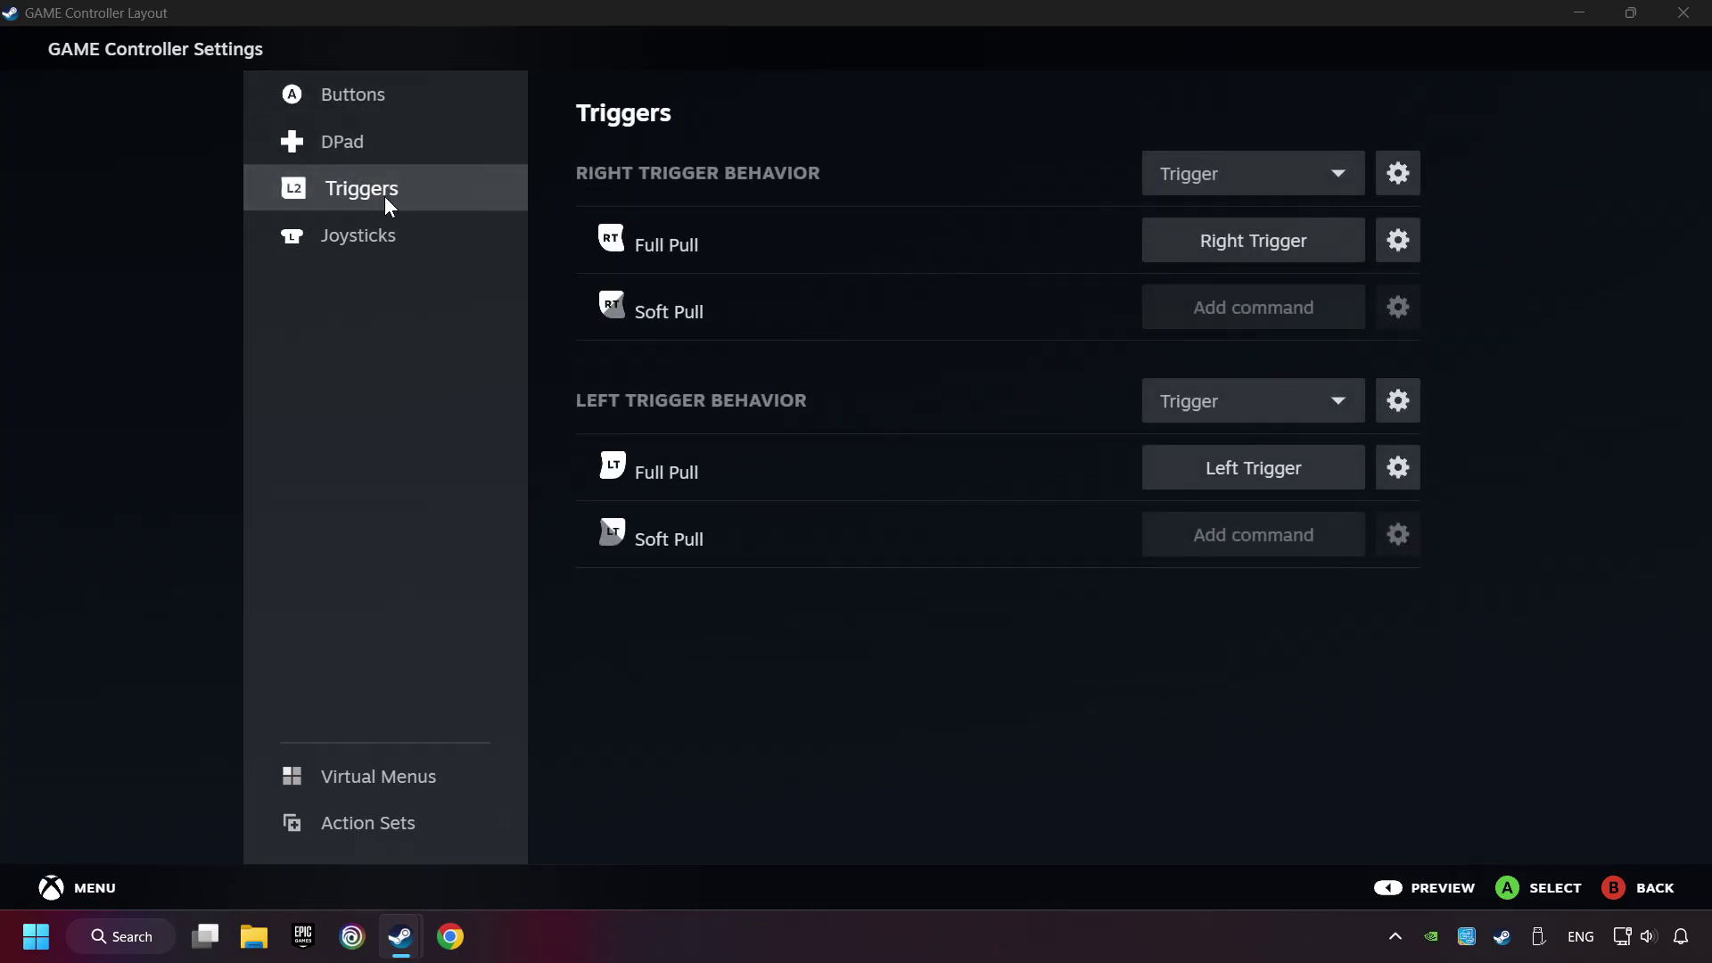
{"action": "left_click", "coordinate": [393, 233]}
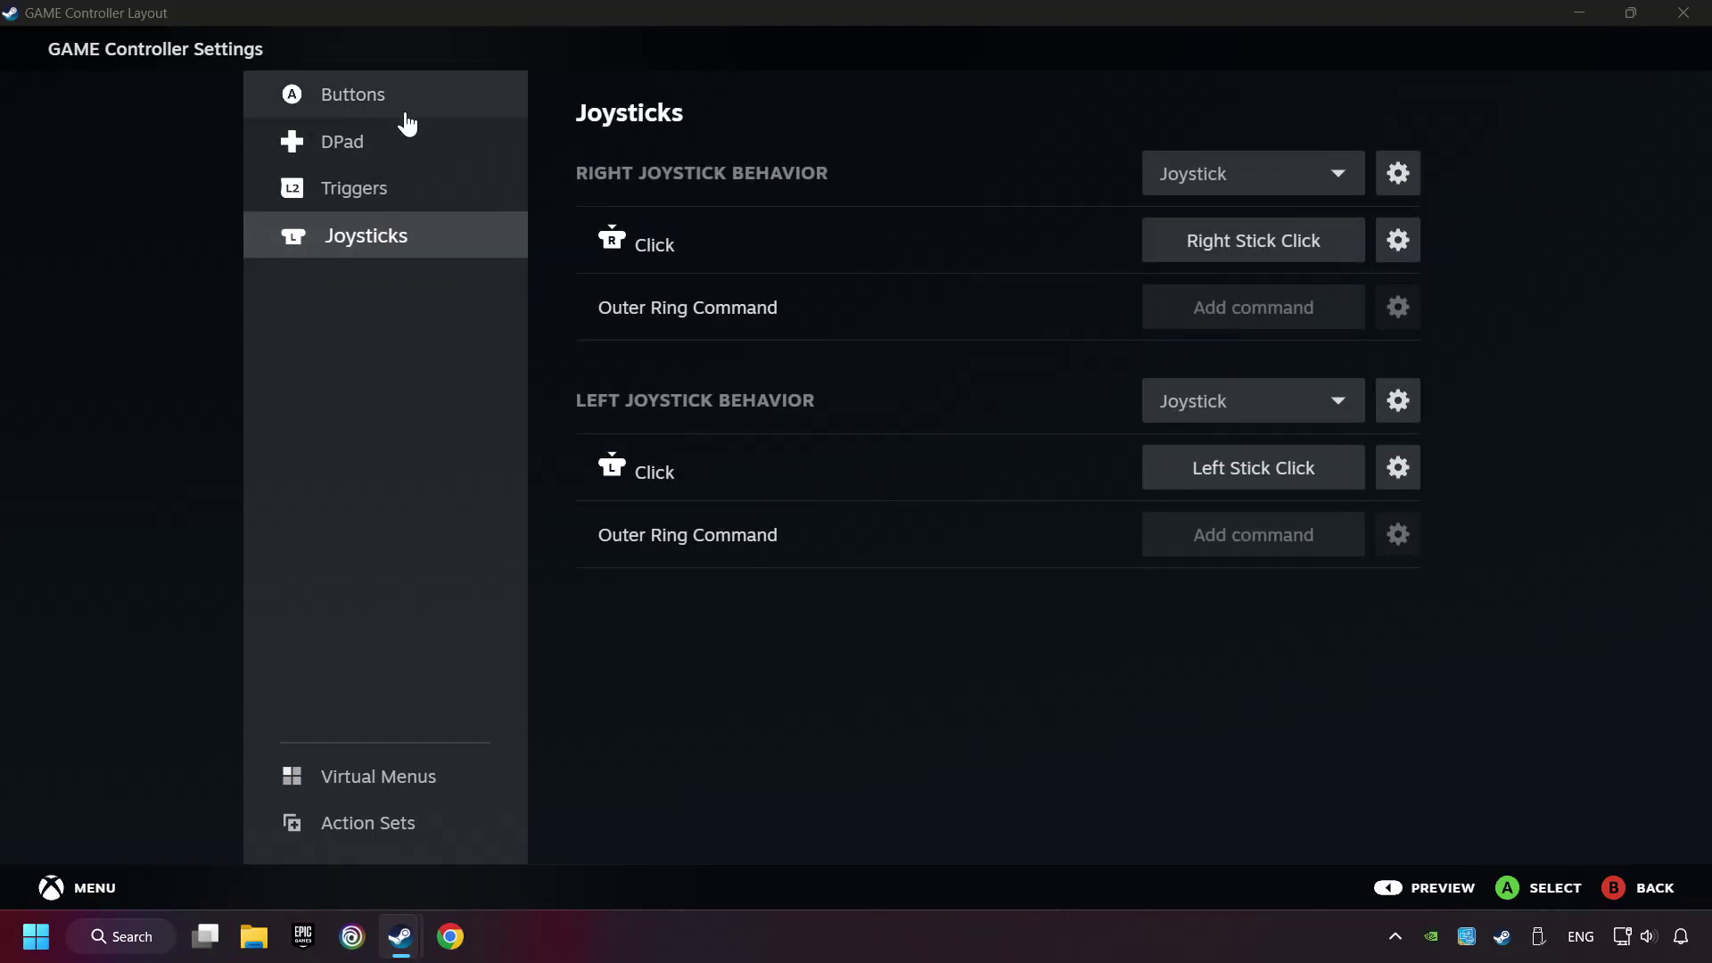
{"action": "left_click", "coordinate": [460, 111]}
{"action": "scroll", "coordinate": [771, 533], "scroll_direction": "down", "scroll_amount": 1}
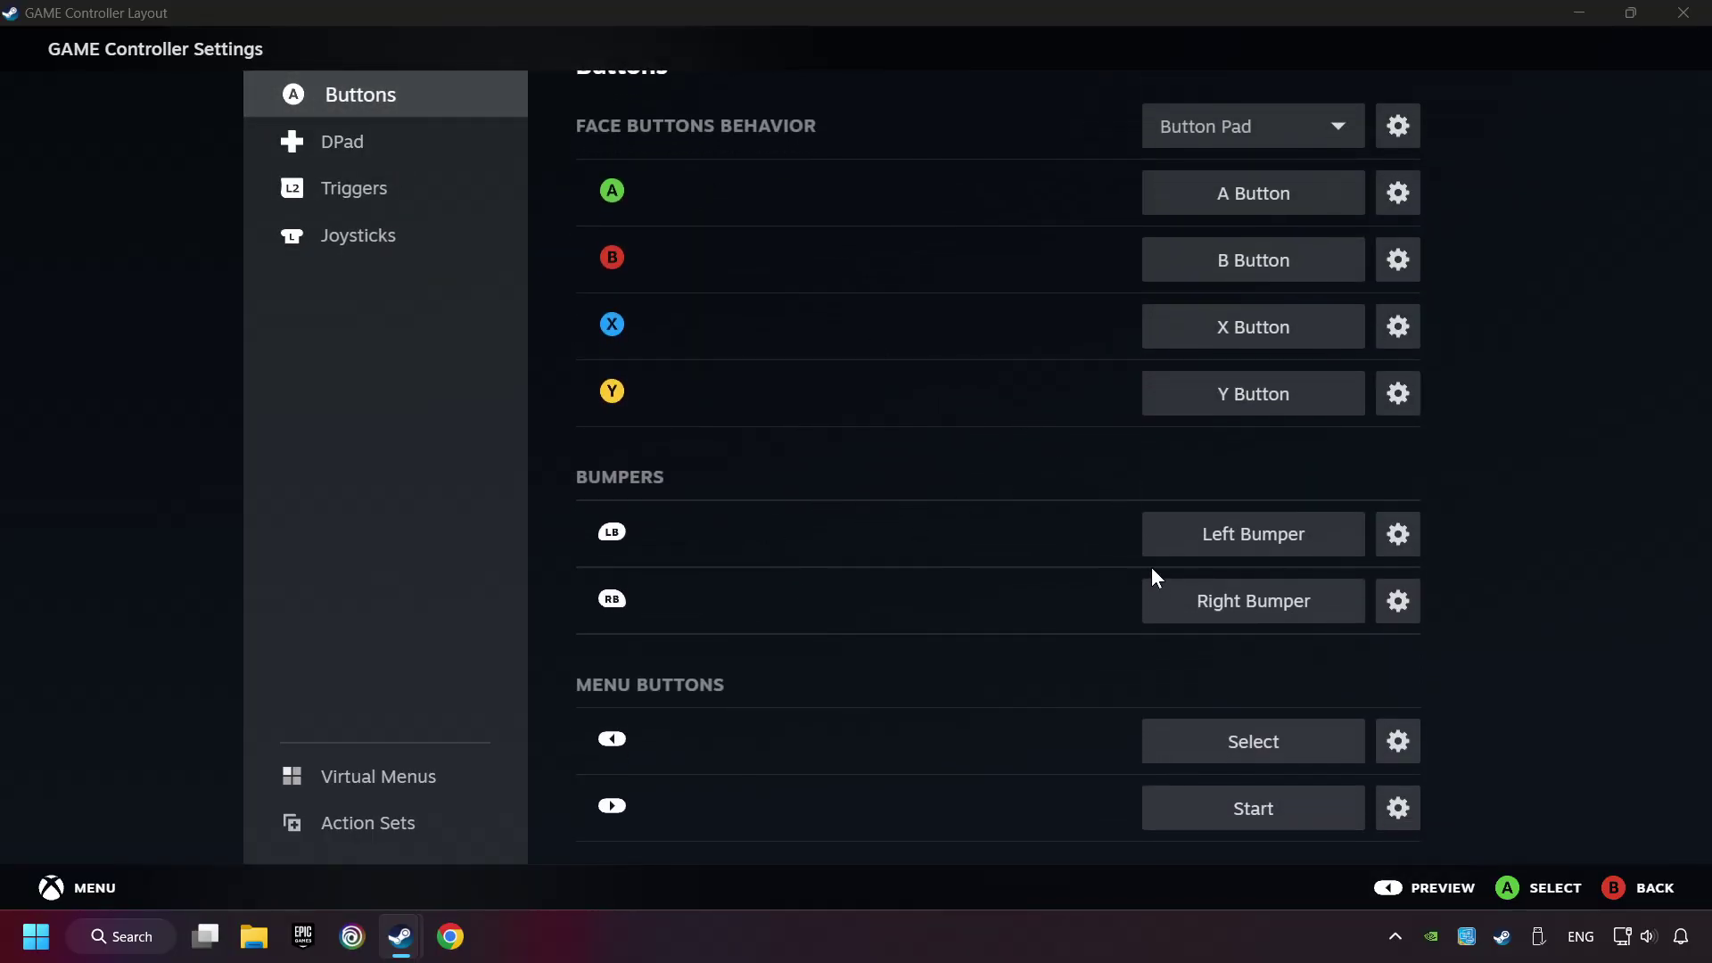
{"action": "left_click", "coordinate": [1426, 887]}
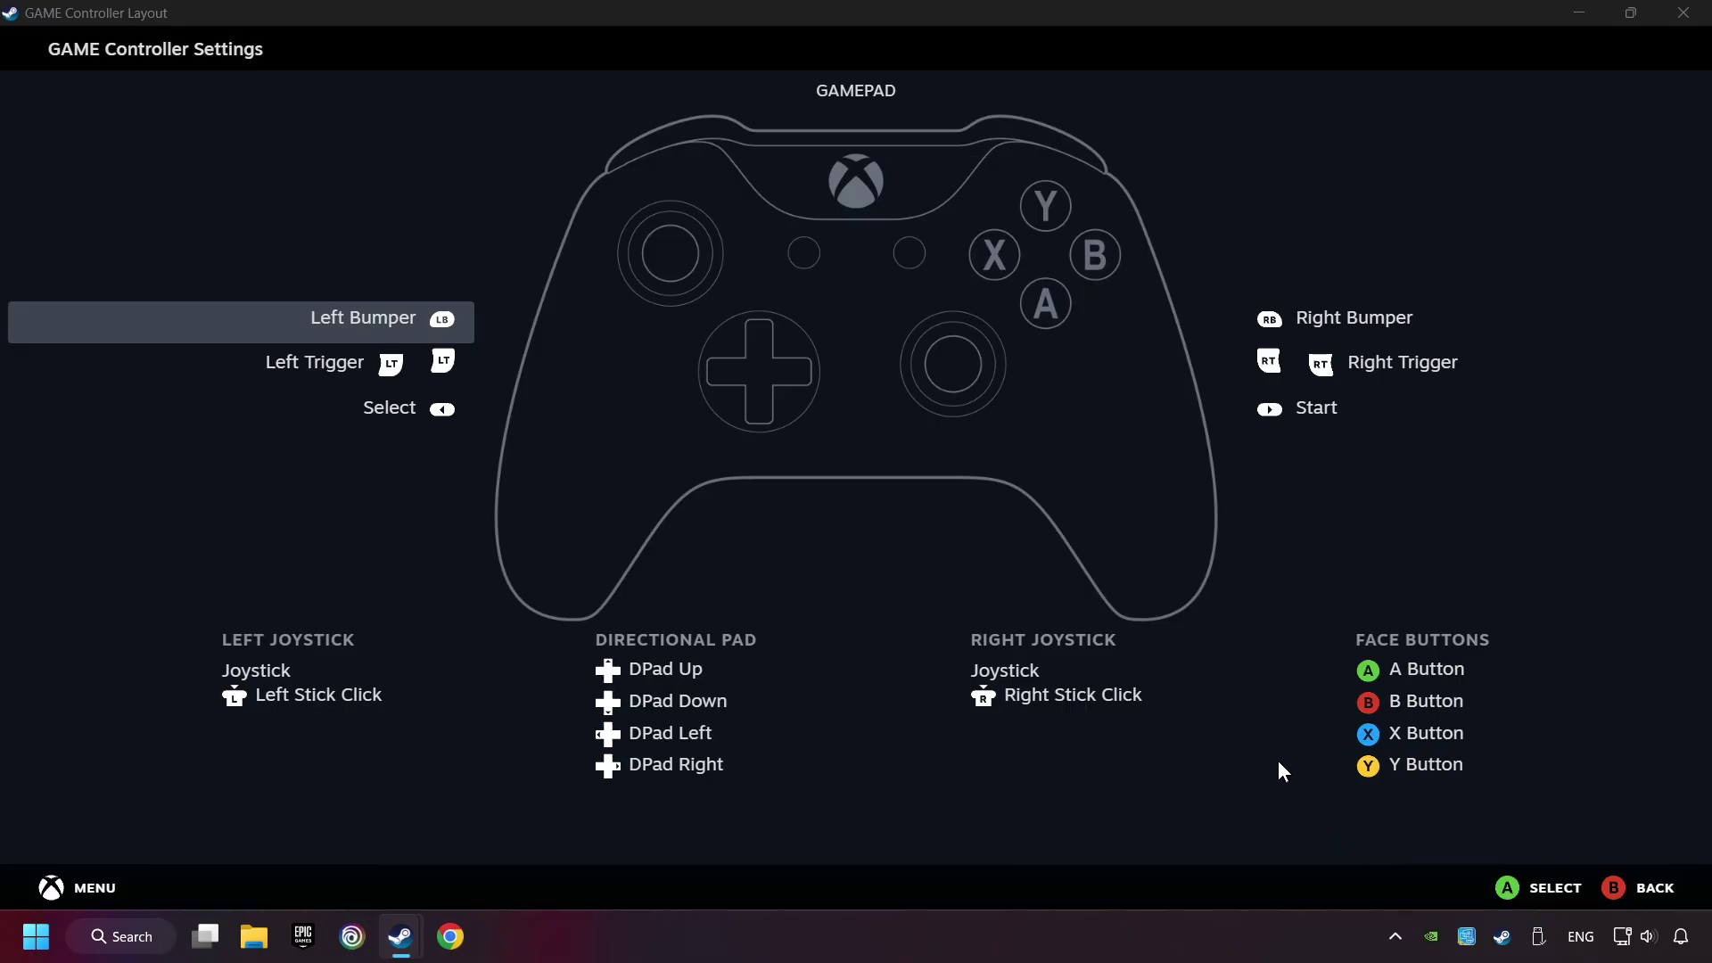
{"action": "left_click", "coordinate": [1649, 887]}
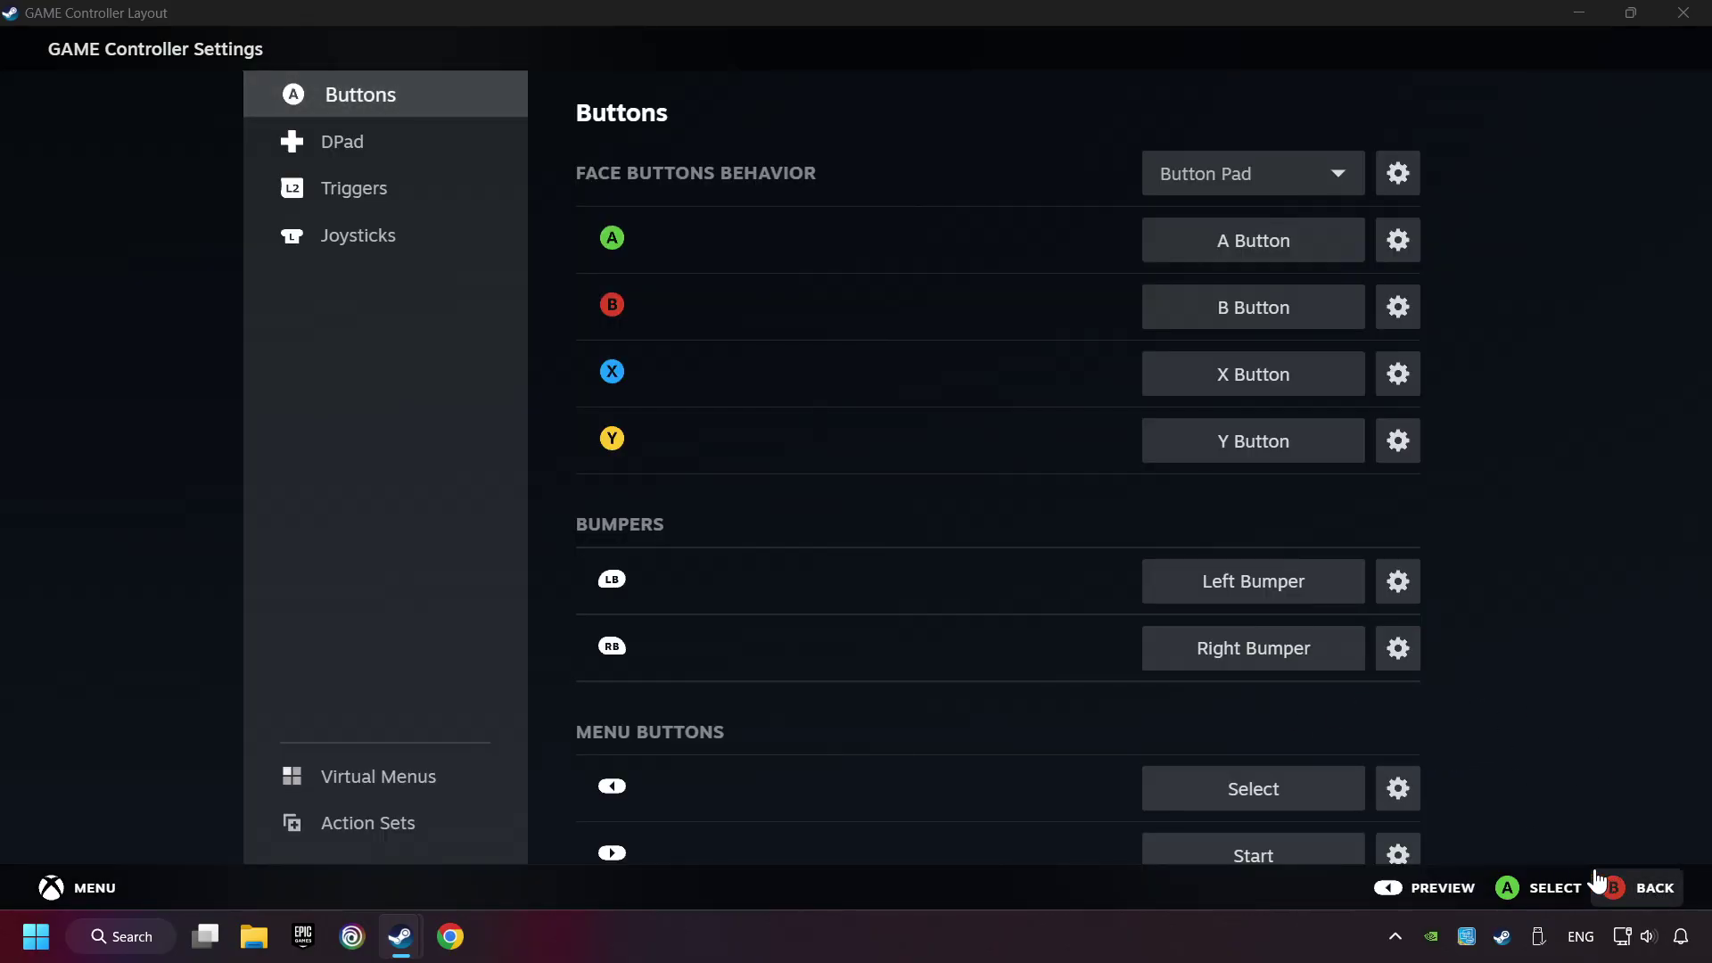
{"action": "left_click", "coordinate": [1475, 888]}
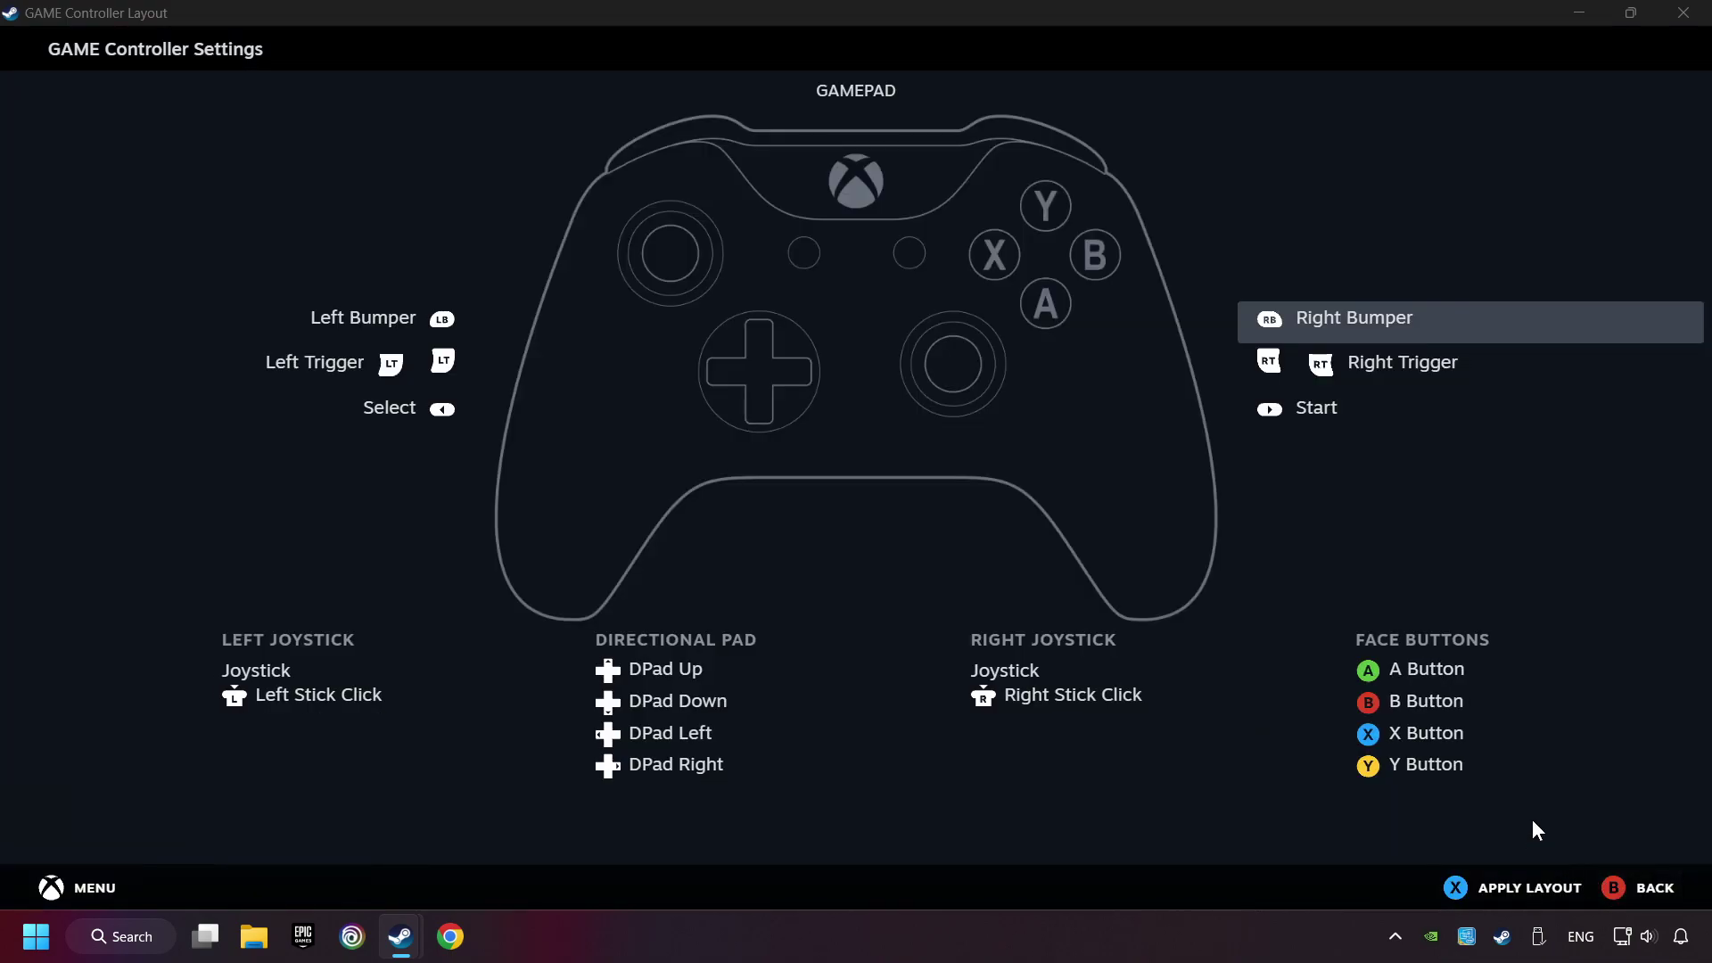
{"action": "left_click", "coordinate": [1499, 894]}
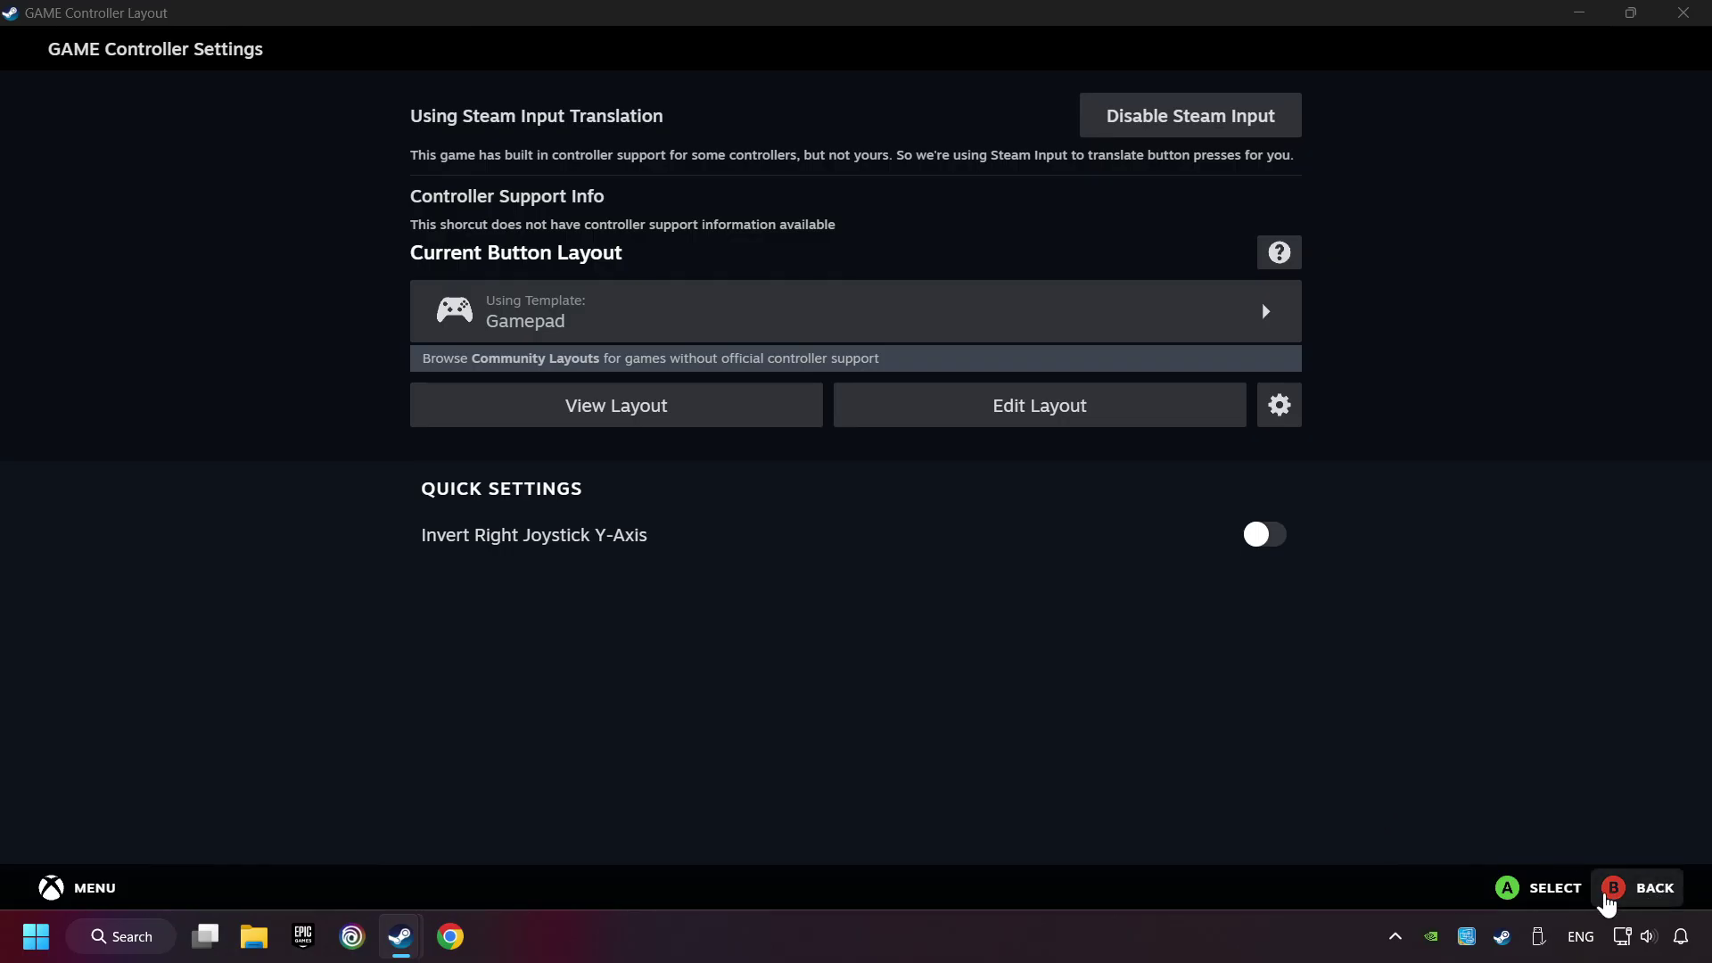
Leave Steam's controller settings with the Gamepad layout kept and return to GAME's library page
{"action": "left_click", "coordinate": [1637, 888]}
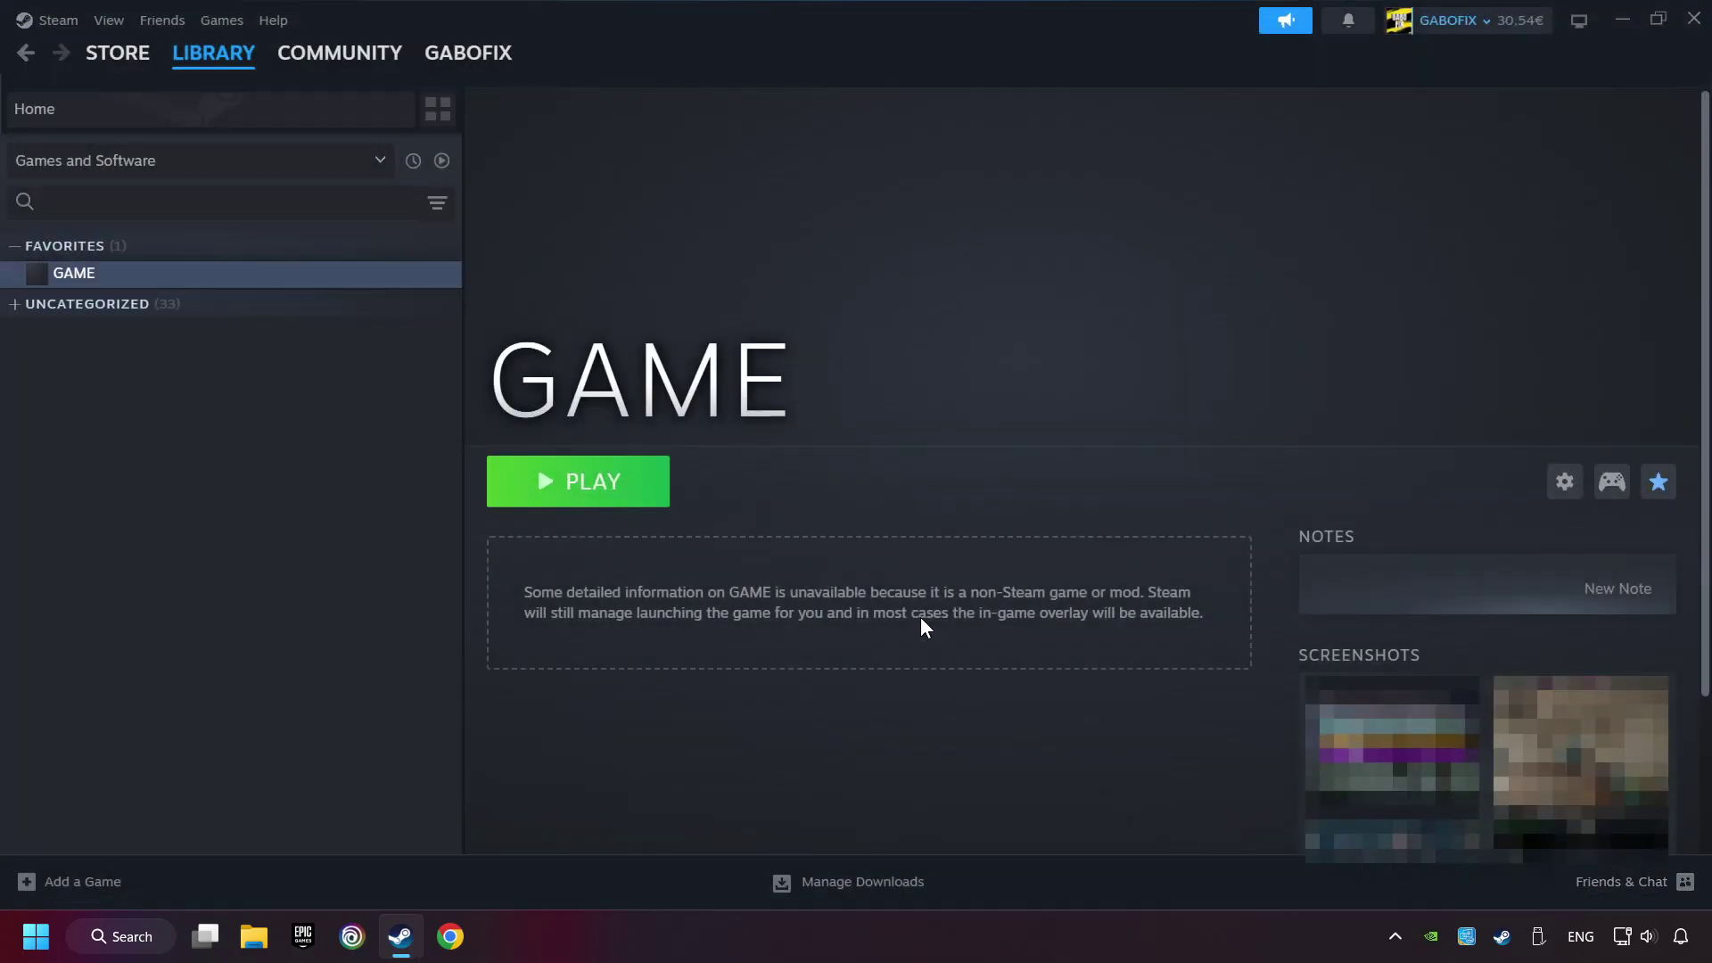